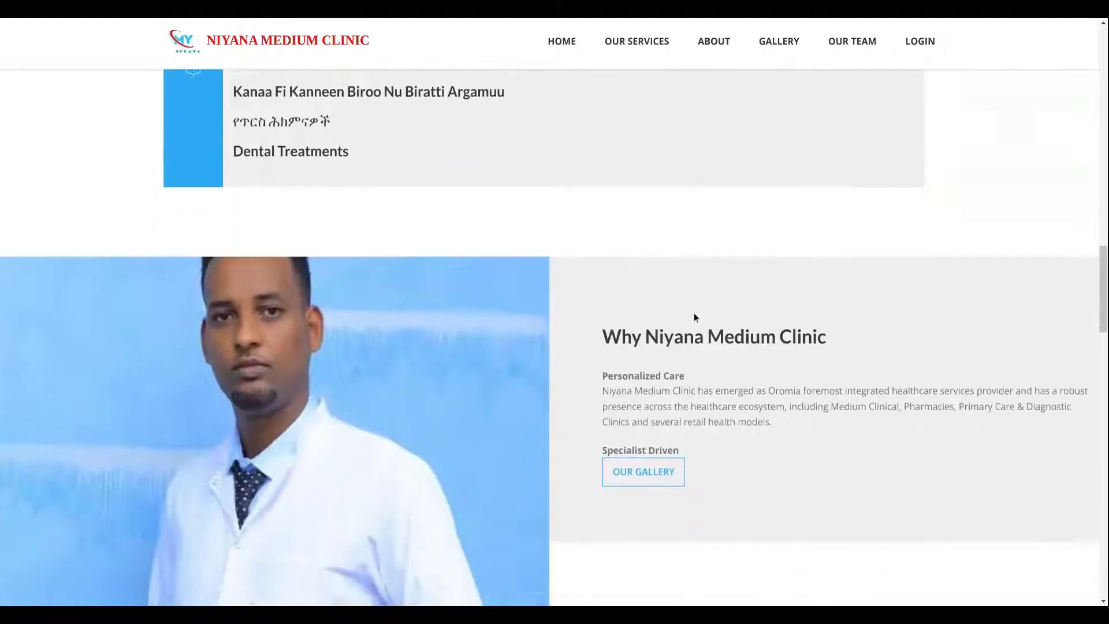
# Scroll down to the Gallery and enlarge the first photo of the clinic gate.
pyautogui.scroll(-2, 690, 321)
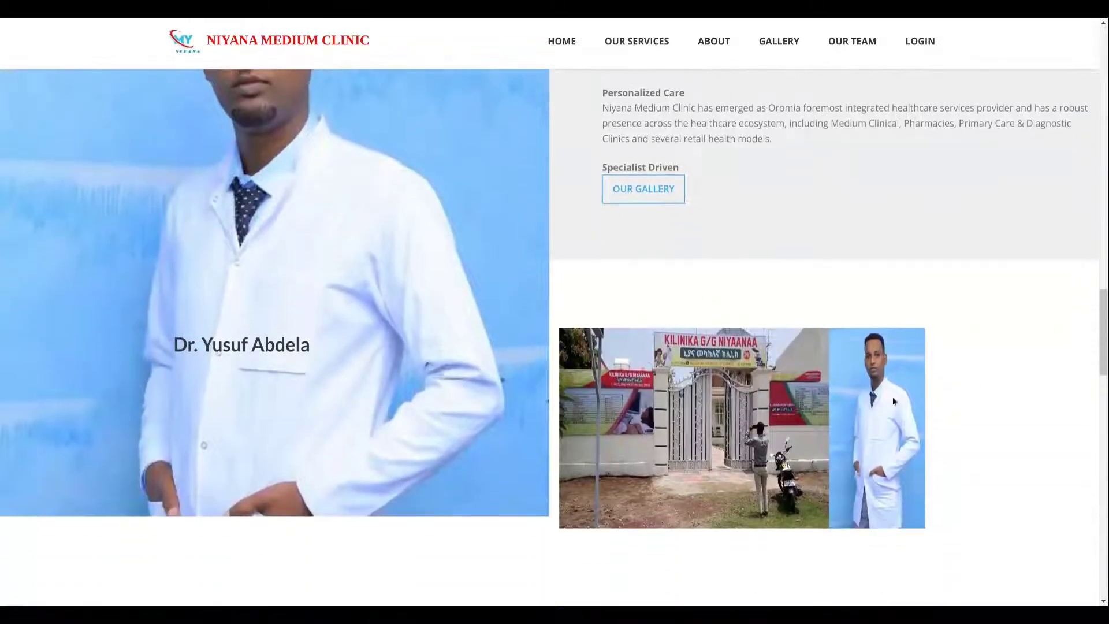
pyautogui.scroll(-1, 664, 342)
pyautogui.scroll(3, 664, 340)
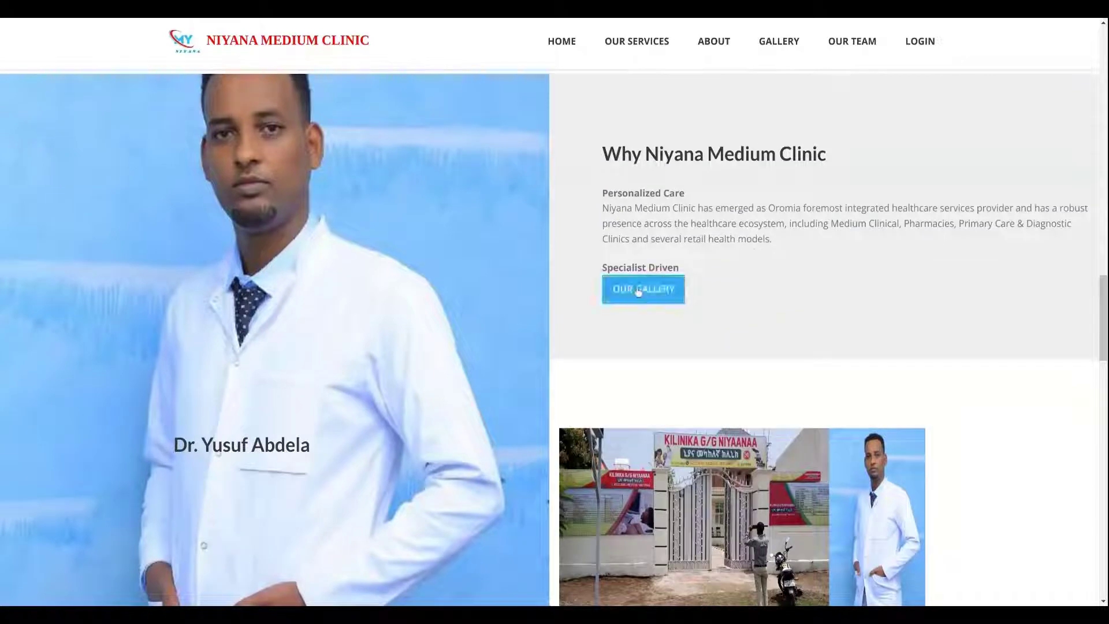
pyautogui.scroll(-3, 663, 304)
pyautogui.scroll(-6, 664, 305)
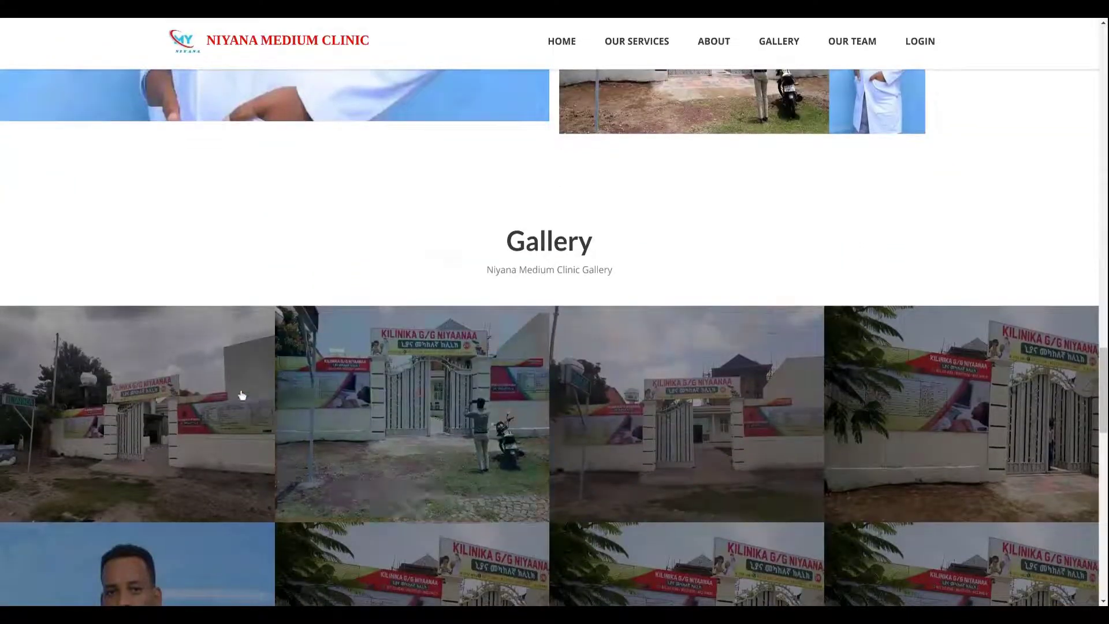
pyautogui.click(213, 401)
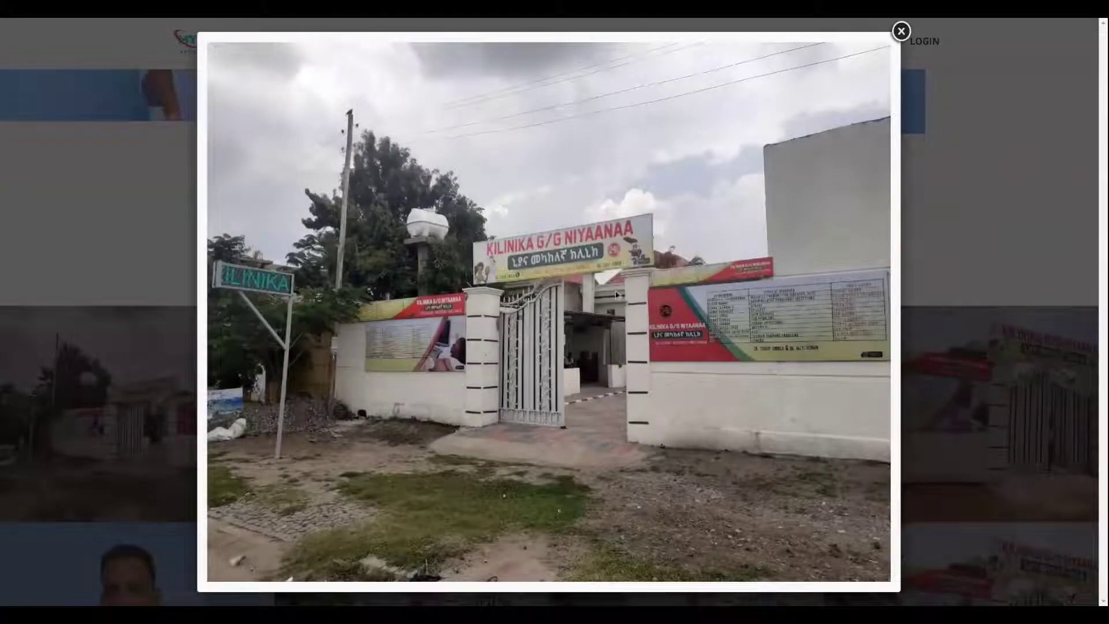
# Zoom the page in and back out, then close the enlarged clinic-gate photo.
pyautogui.hotkey('ctrl', '+')
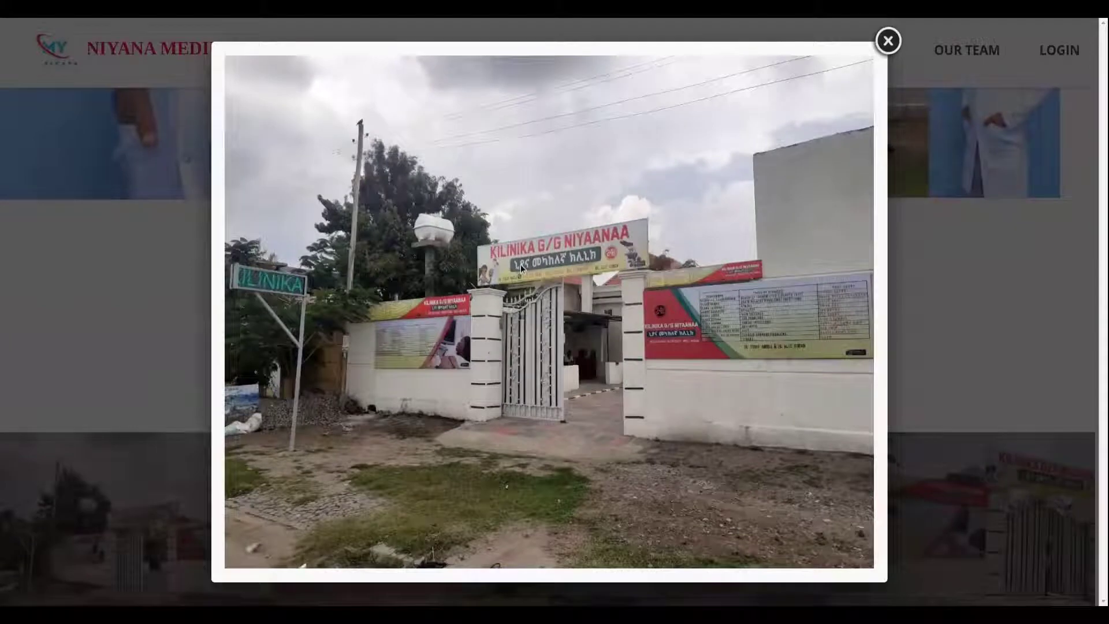
pyautogui.hotkey('ctrl', '-')
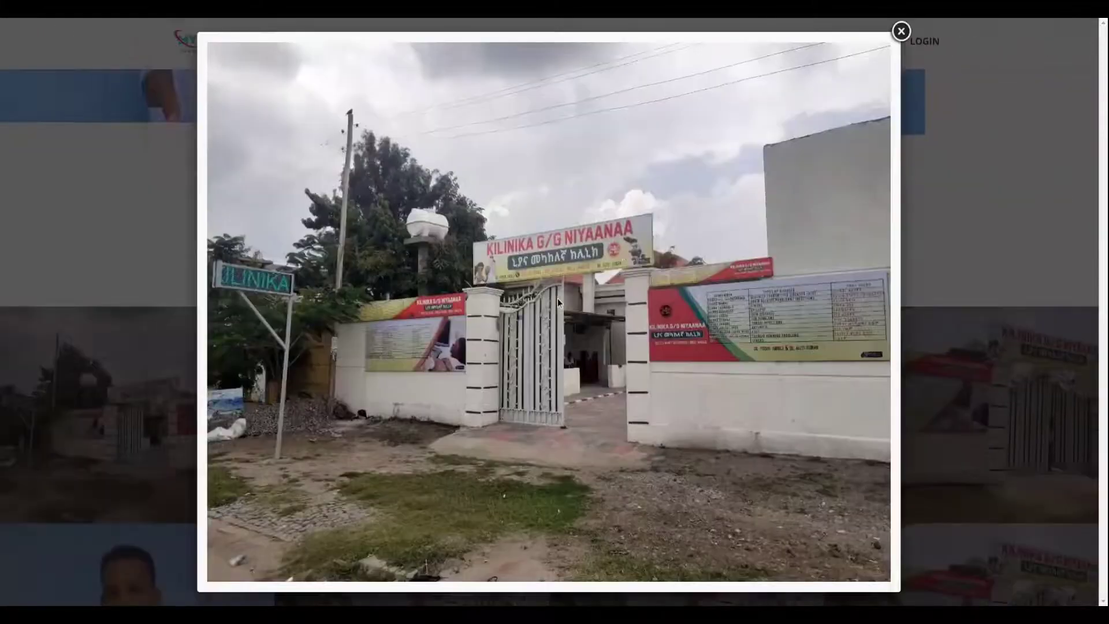
pyautogui.click(901, 31)
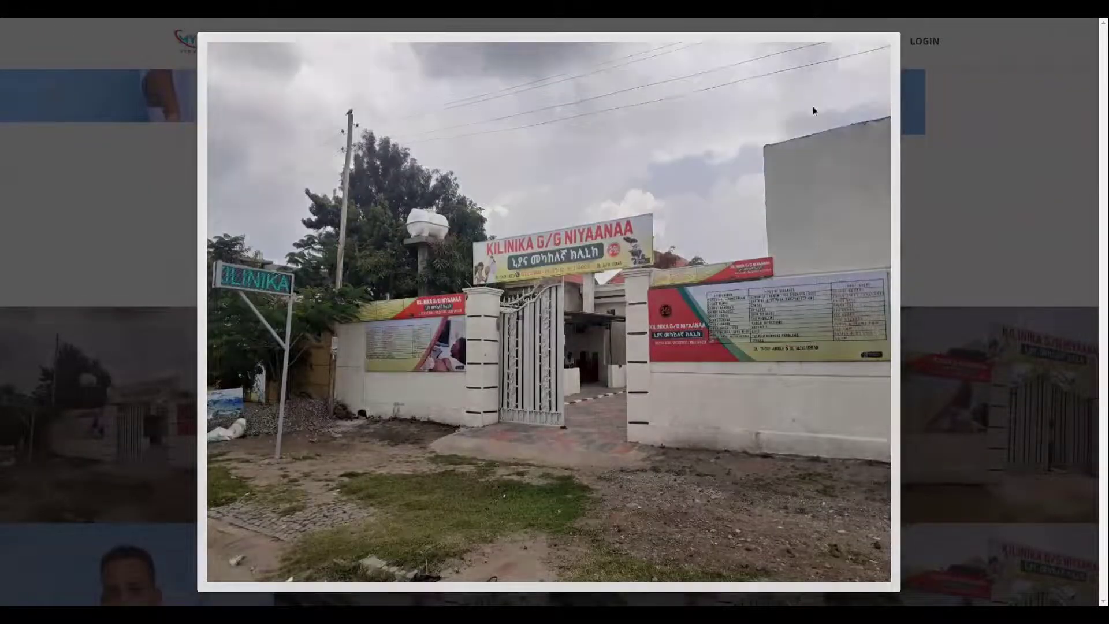
# View the dental-checkup photo enlarged, close it, and scroll down to Our Team.
pyautogui.scroll(-3, 751, 307)
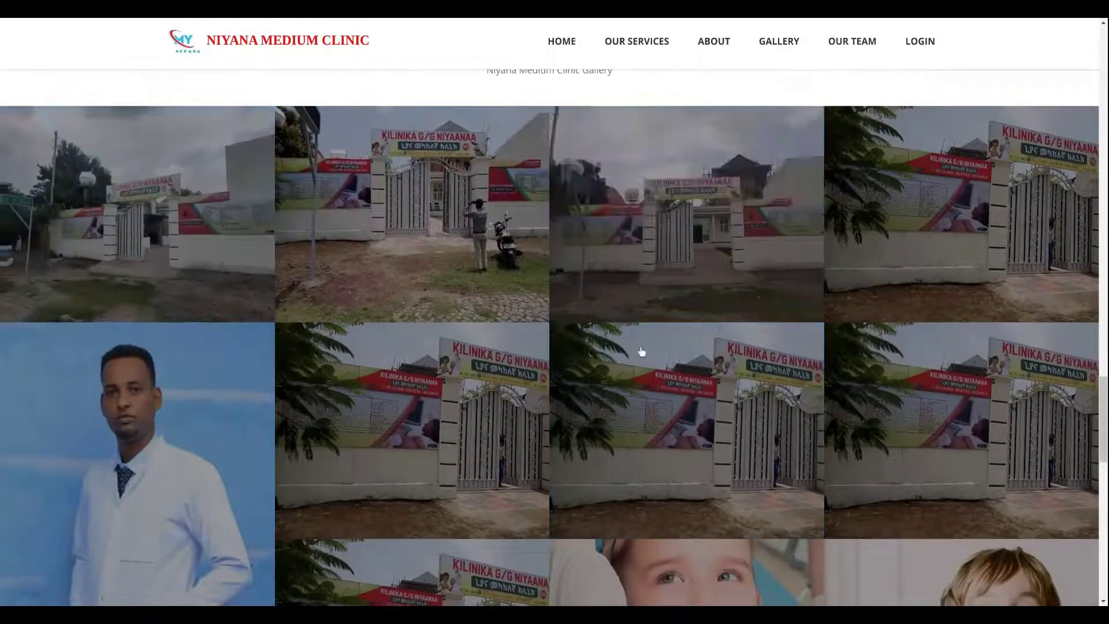
pyautogui.scroll(-2, 418, 322)
pyautogui.click(821, 317)
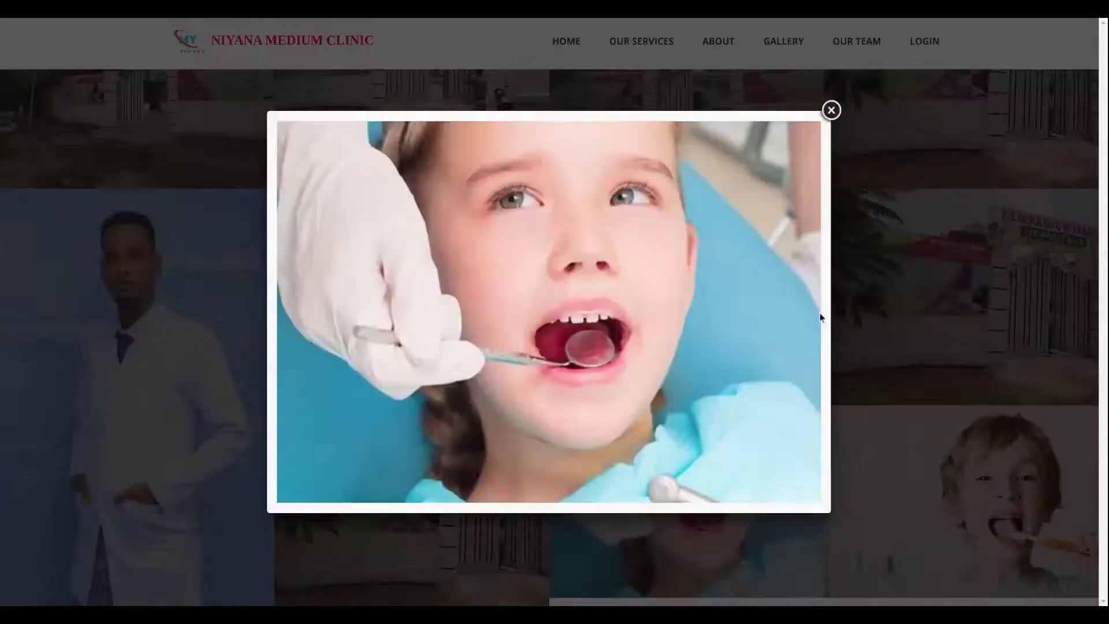
pyautogui.click(832, 108)
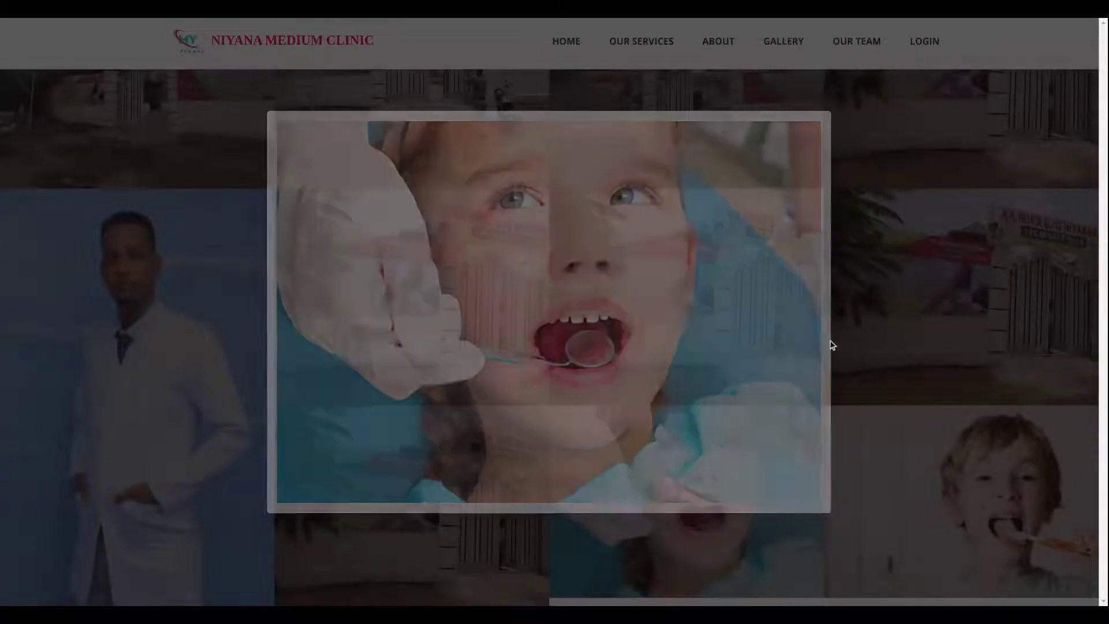
pyautogui.scroll(-2, 774, 387)
pyautogui.scroll(-5, 615, 370)
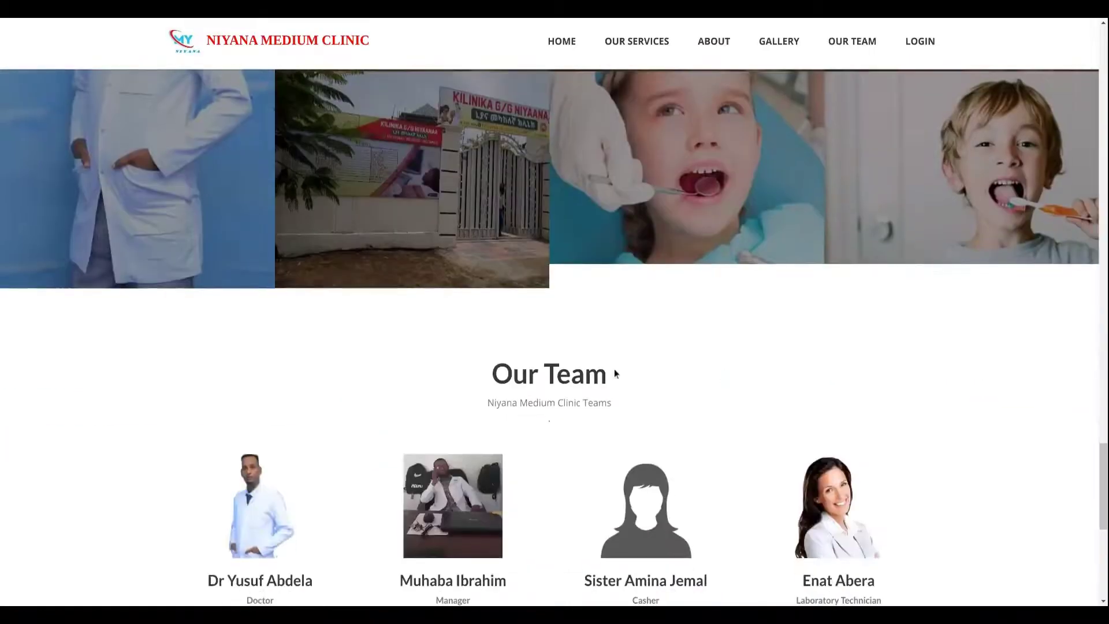
# Scroll to the homepage footer and back to the top, then go to the LOGIN page.
pyautogui.scroll(-5, 544, 391)
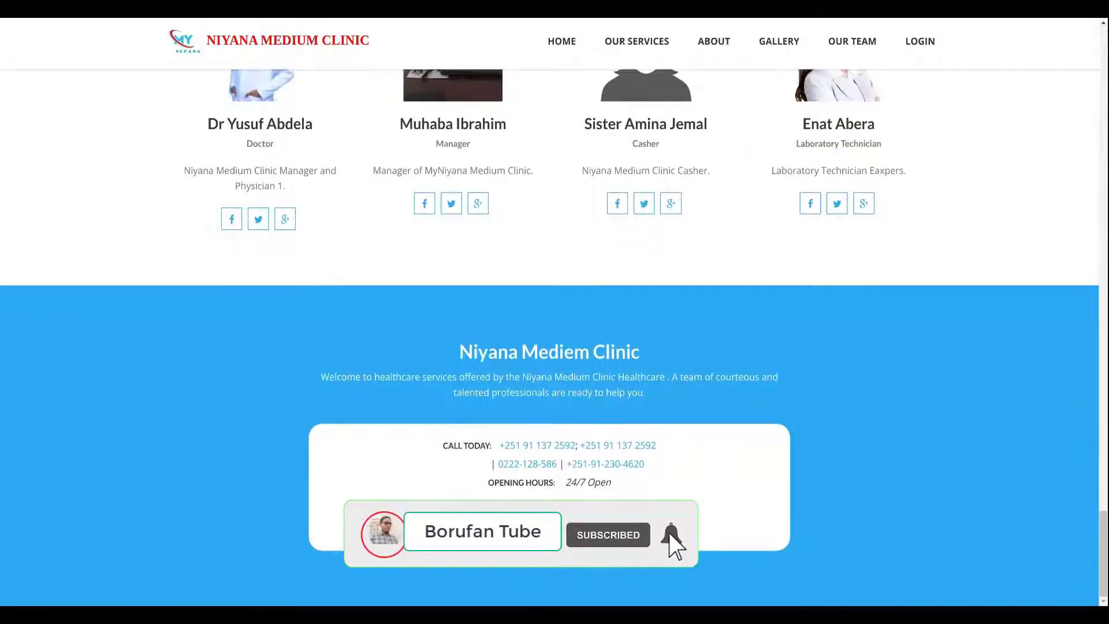
pyautogui.scroll(4, 1063, 357)
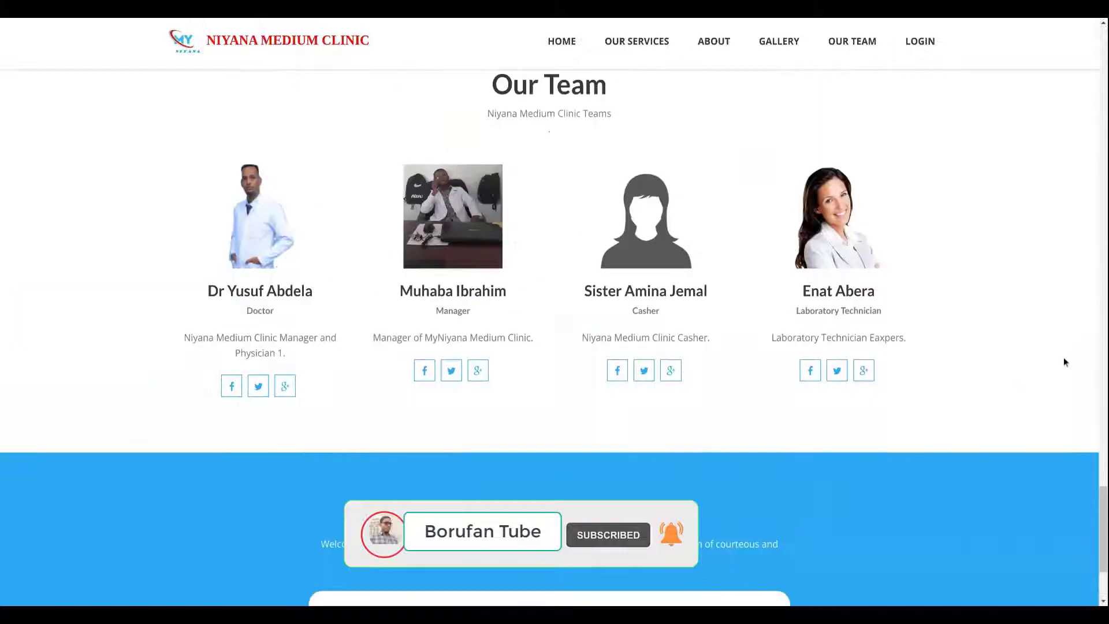
pyautogui.scroll(2, 1052, 300)
pyautogui.scroll(8, 970, 270)
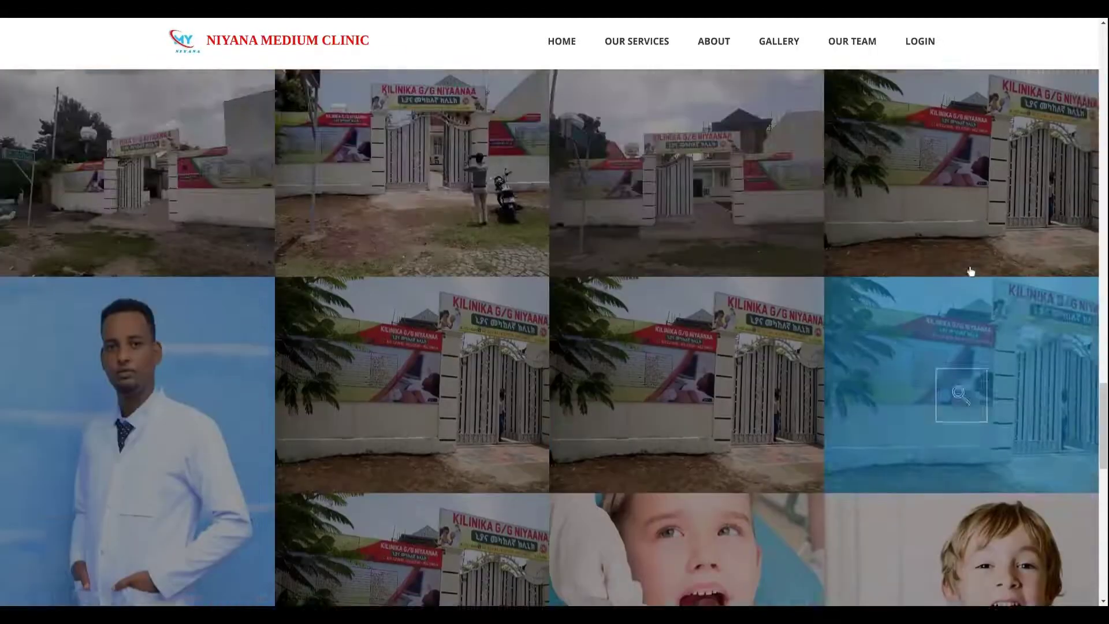
pyautogui.scroll(10, 971, 268)
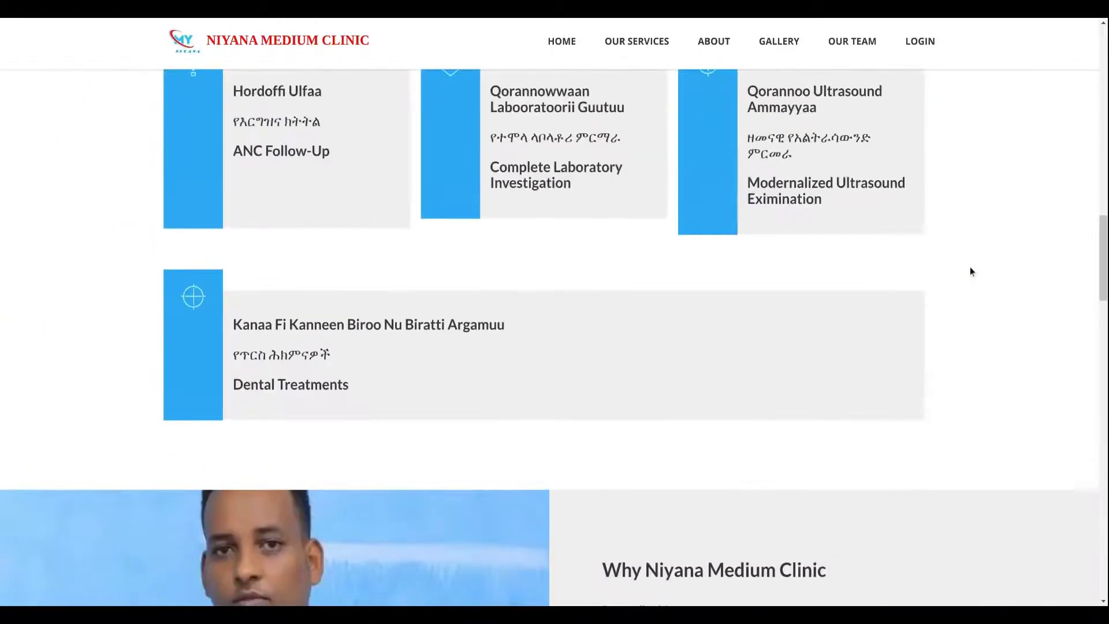
pyautogui.scroll(10, 969, 266)
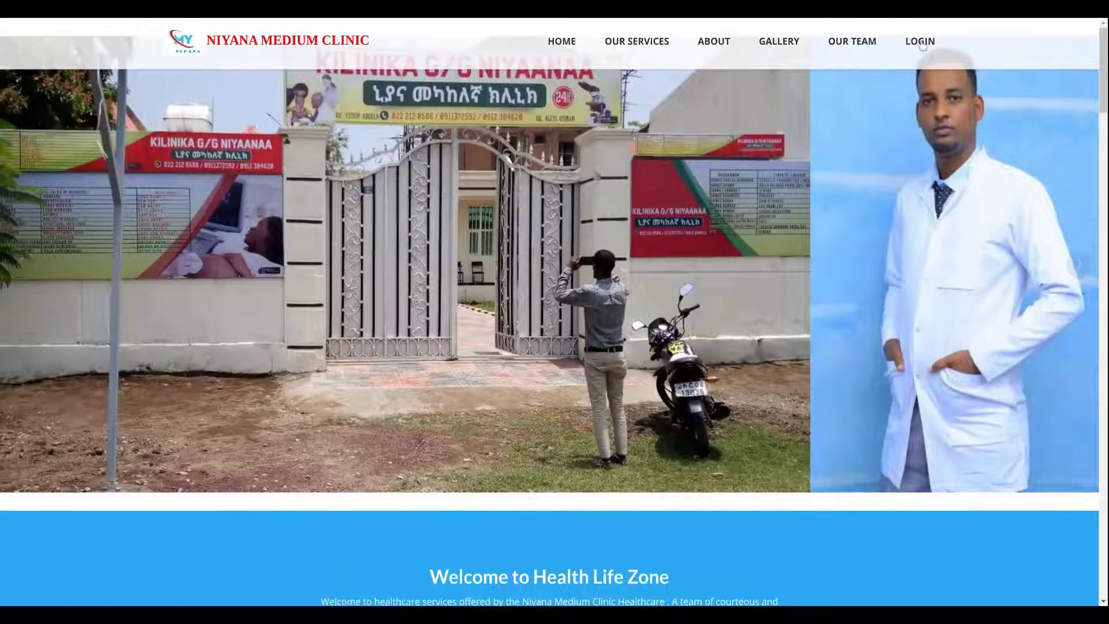
pyautogui.click(922, 42)
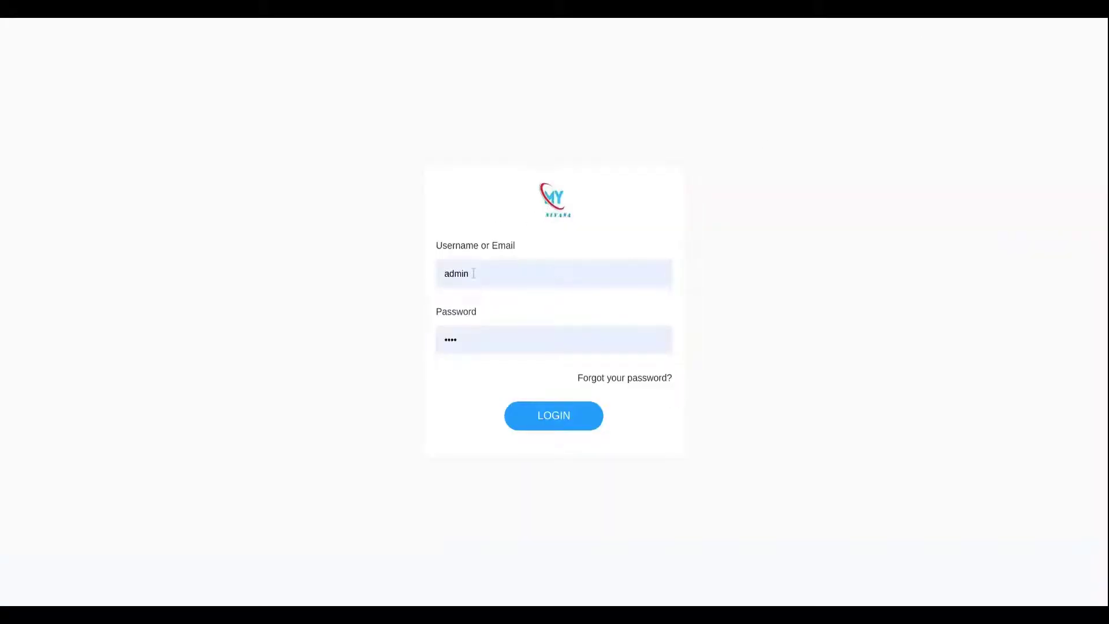
# Replace the username, sign in, and view the Dashboard's employee, patient and lab totals.
pyautogui.hotkey('ctrl', 'a')
pyautogui.write('am')
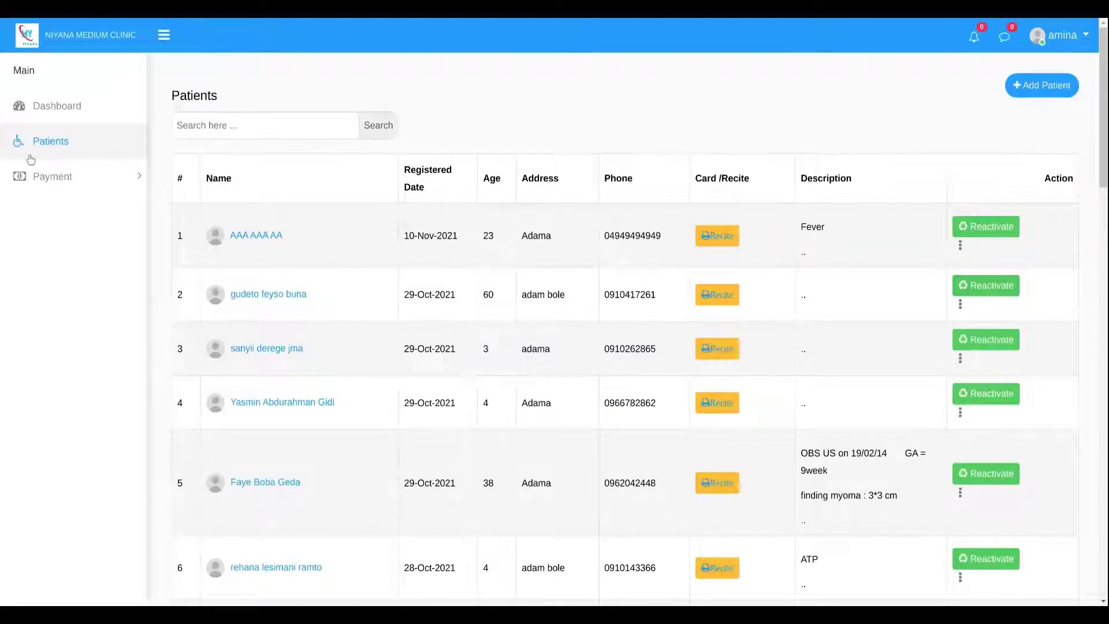
pyautogui.click(73, 104)
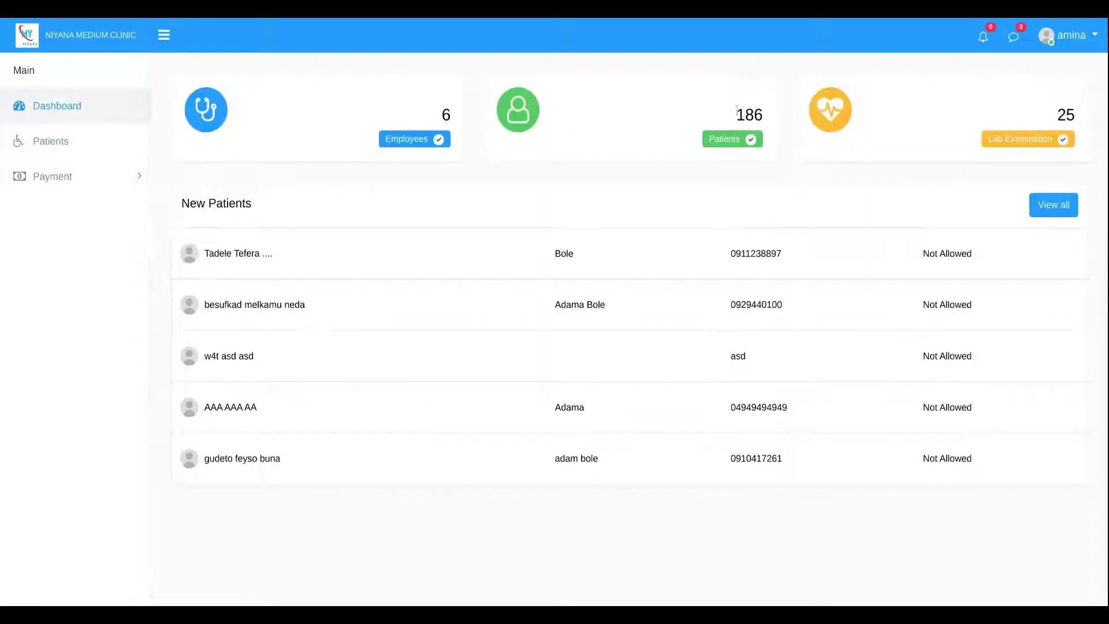
# Highlight the 186 patient total and try the new-patients link, returning from its error page.
pyautogui.moveTo(735, 113); pyautogui.dragTo(780, 118)
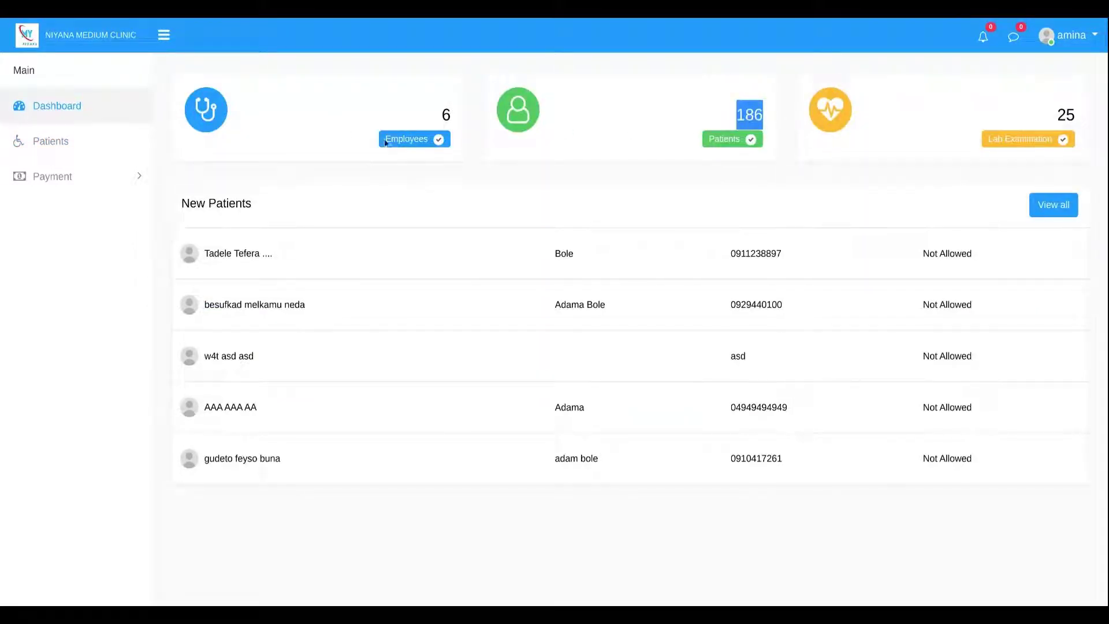
pyautogui.click(420, 137)
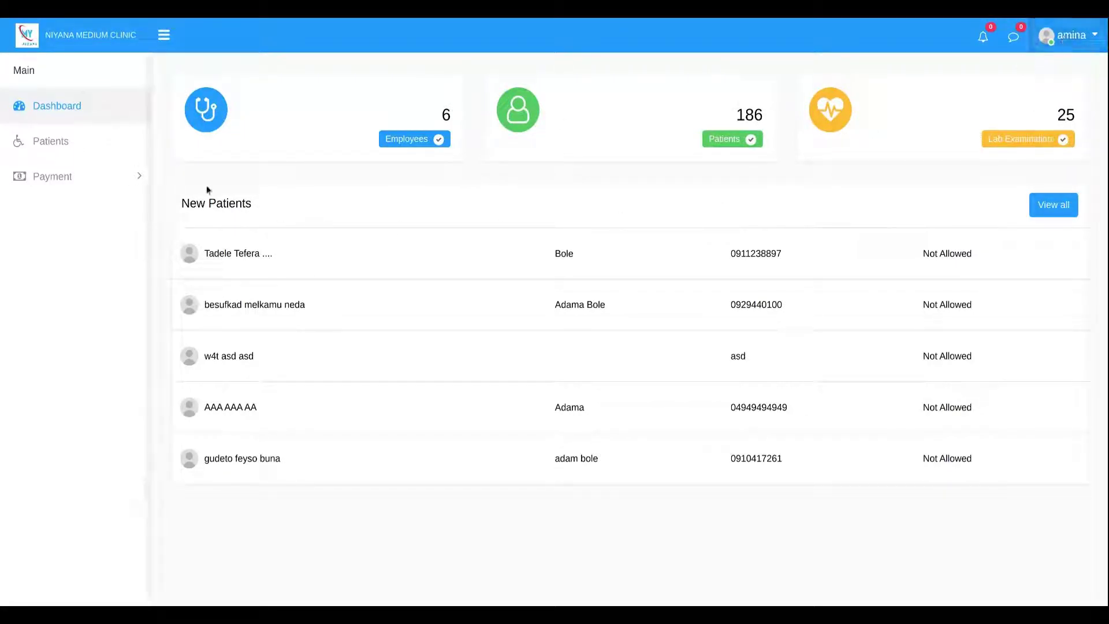
pyautogui.click(1059, 206)
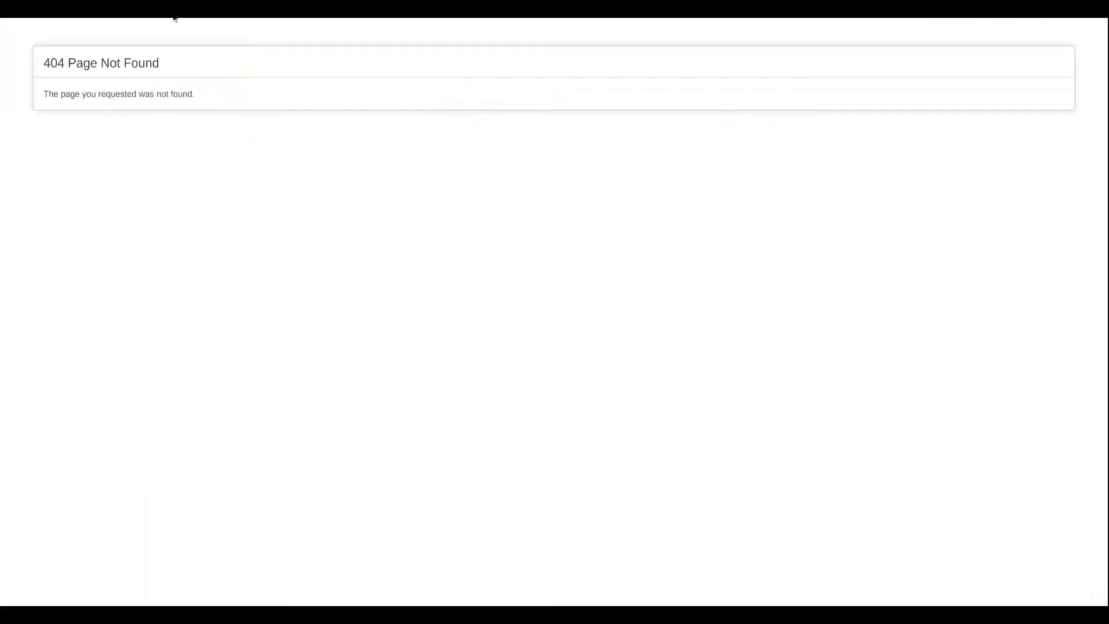
pyautogui.hotkey('alt', 'Left')
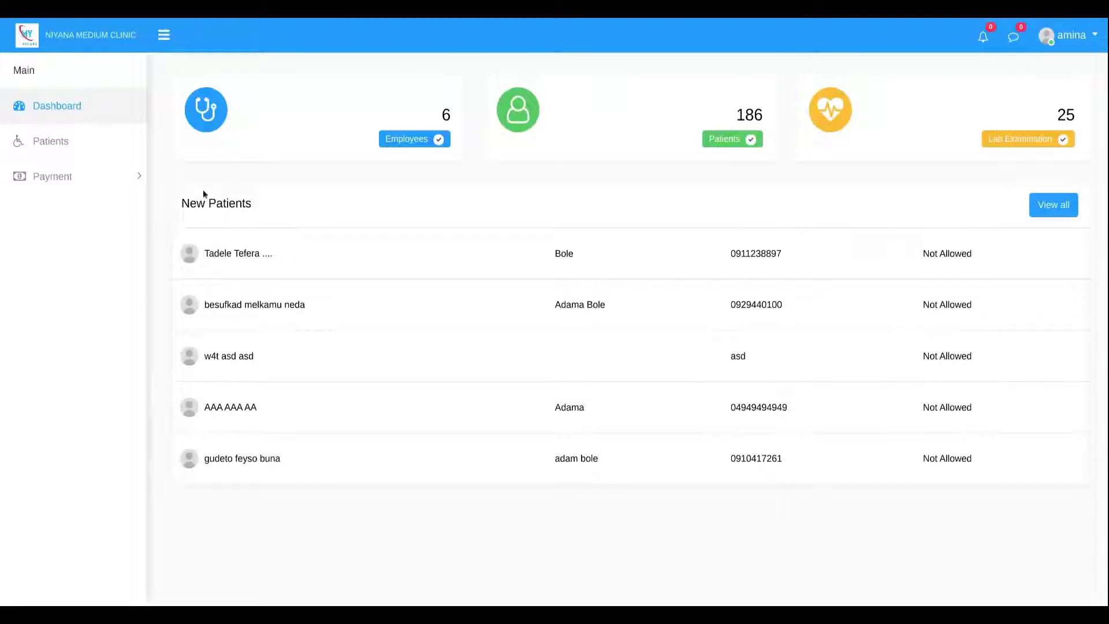
# Open the Patients list, search it for 'de', and scroll through the results.
pyautogui.click(47, 138)
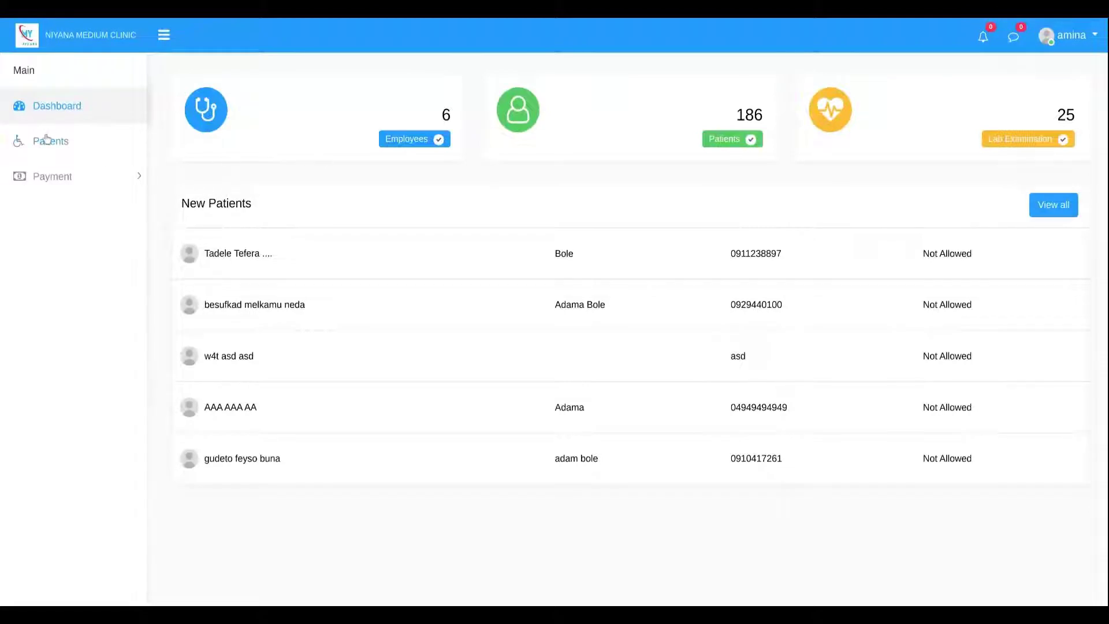
pyautogui.click(327, 125)
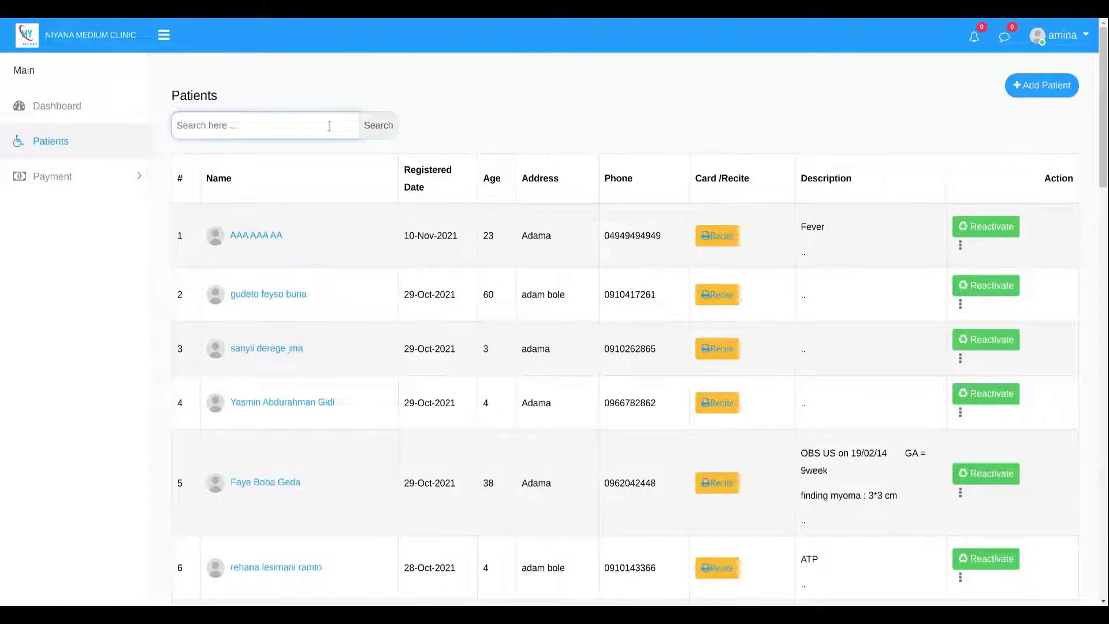
pyautogui.write('de')
pyautogui.press('Return')
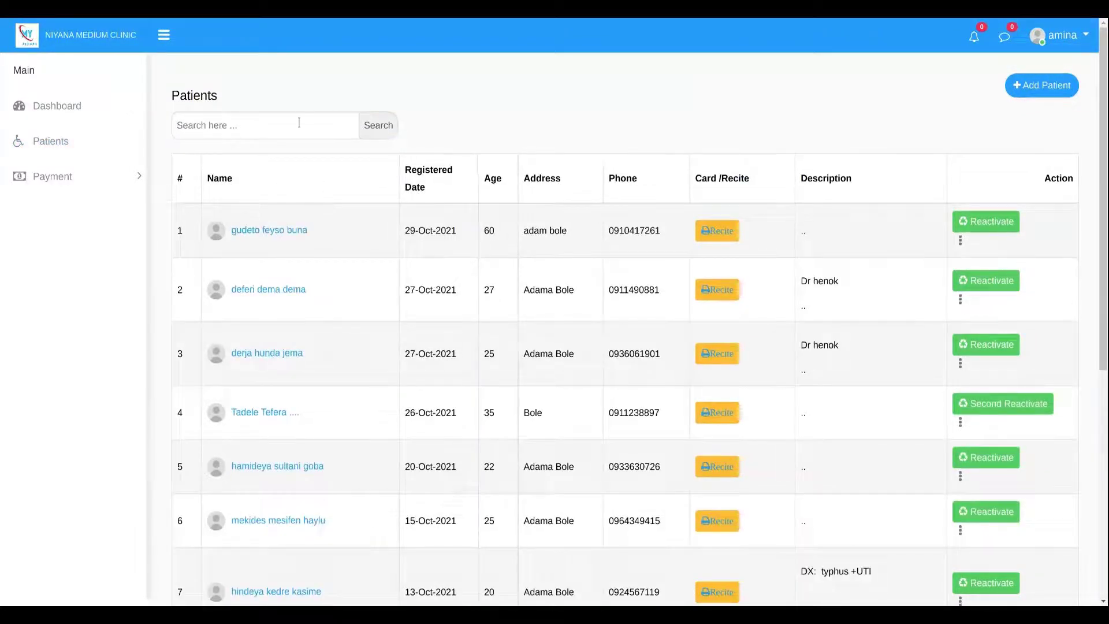
pyautogui.scroll(-6, 852, 272)
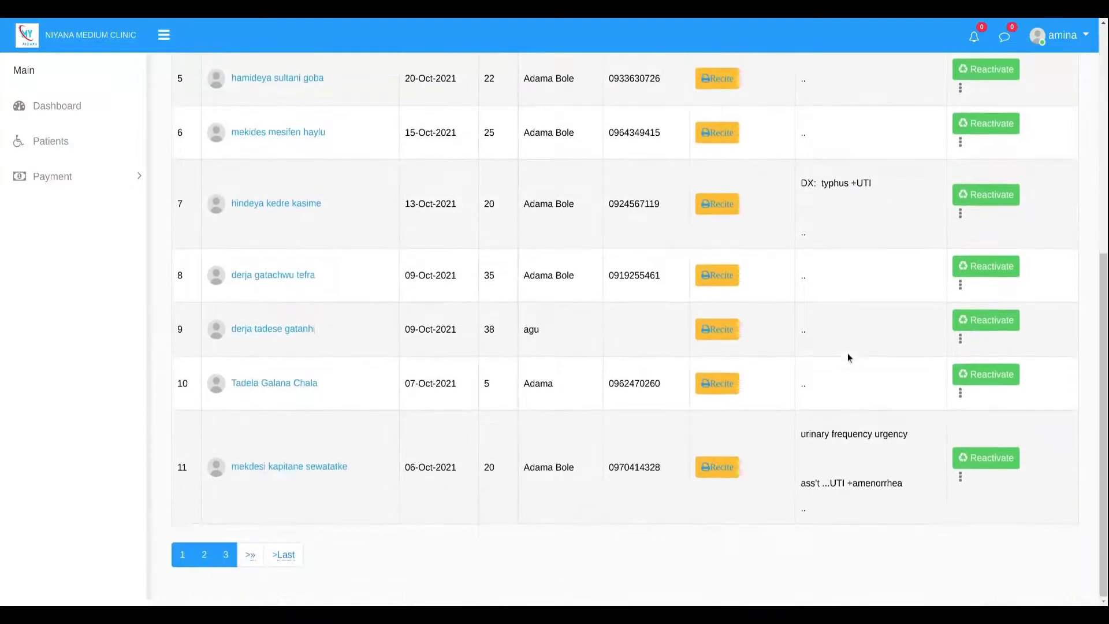
pyautogui.scroll(7, 485, 278)
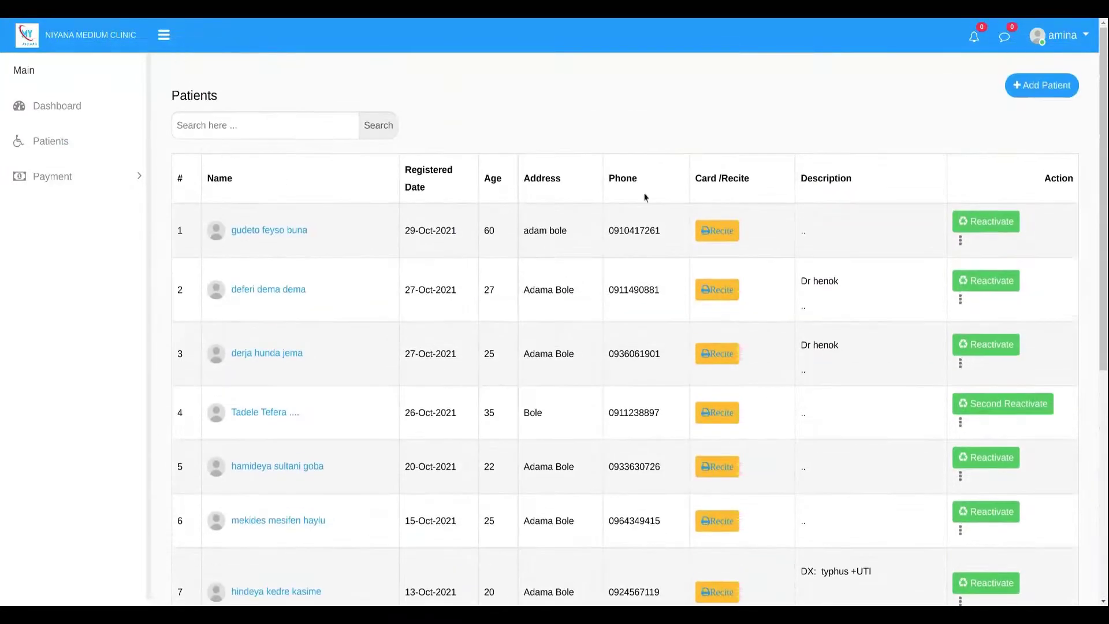
# Start a new patient and enter their first, middle and last name and phone number.
pyautogui.click(1039, 89)
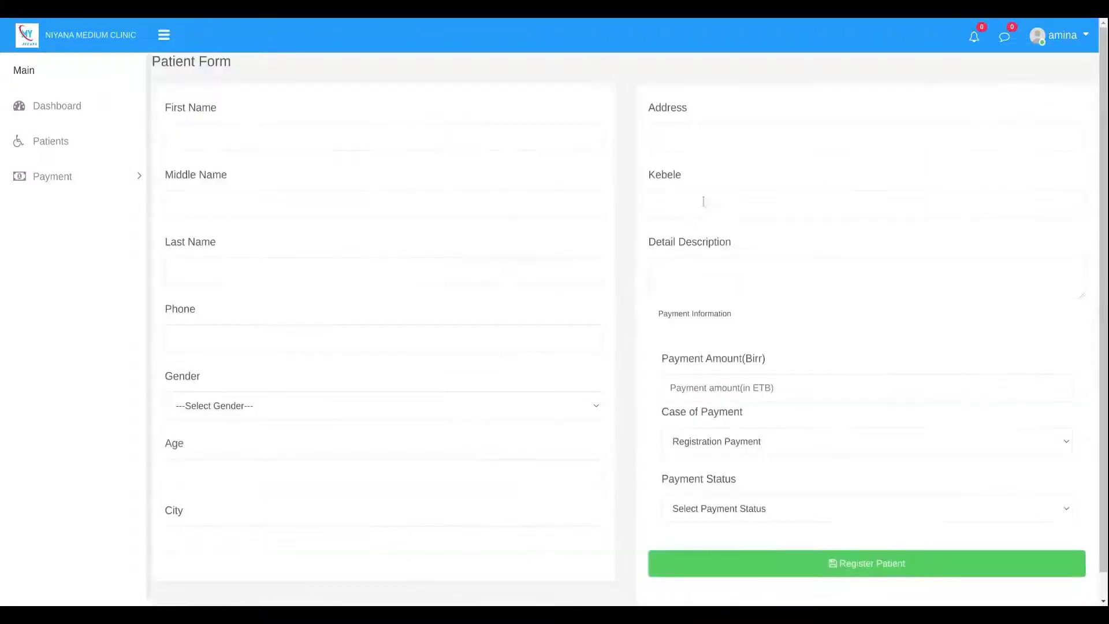
pyautogui.click(228, 133)
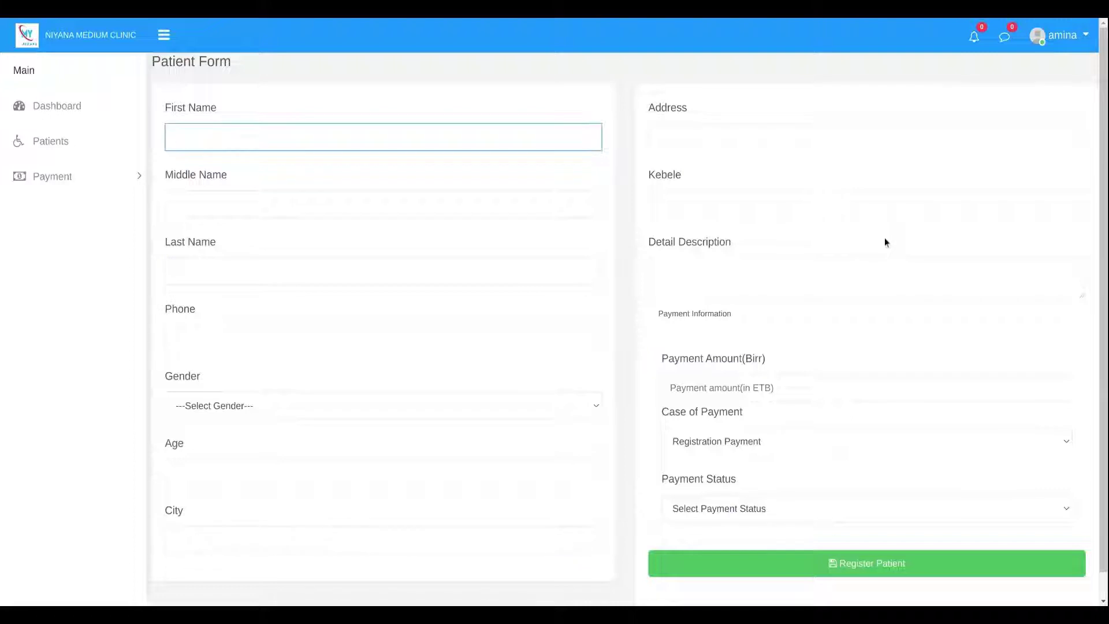
pyautogui.write('DDD')
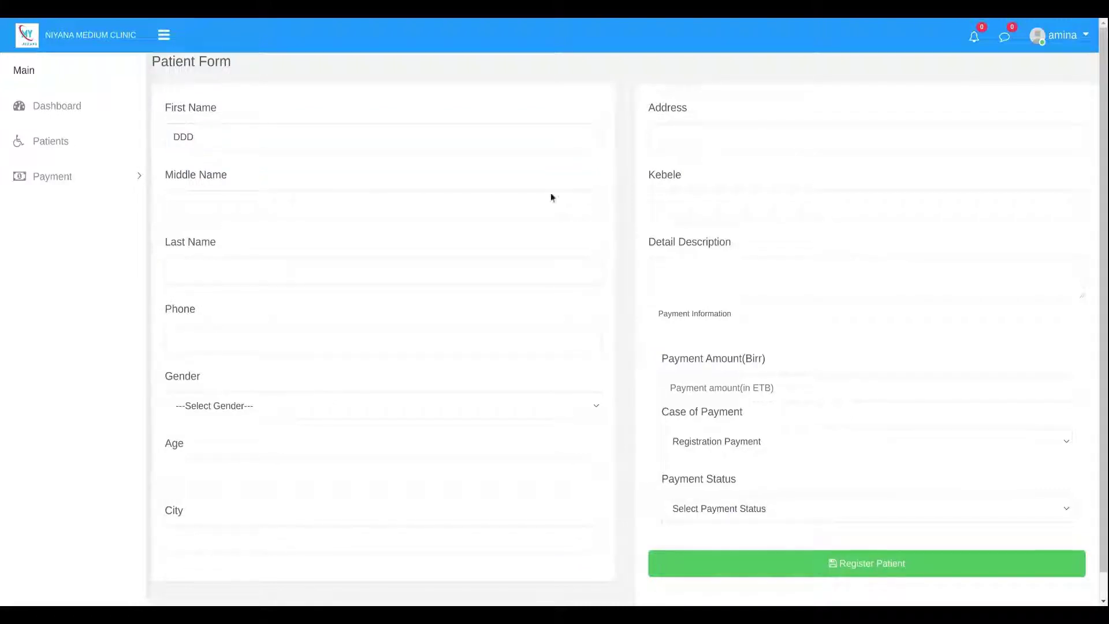
pyautogui.doubleClick(179, 126)
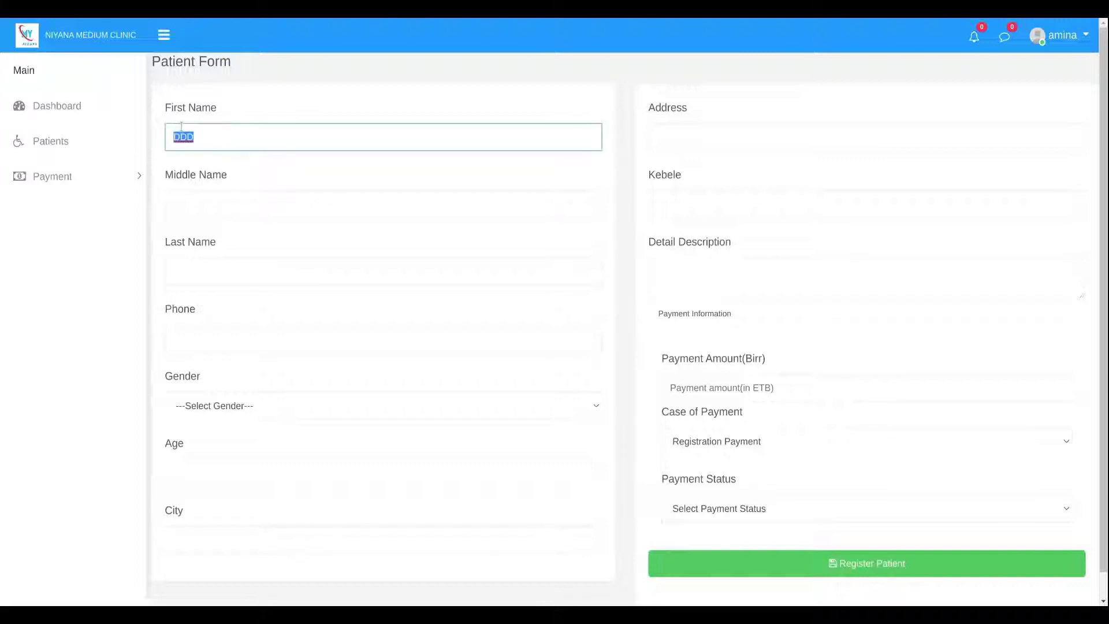
pyautogui.click(383, 204)
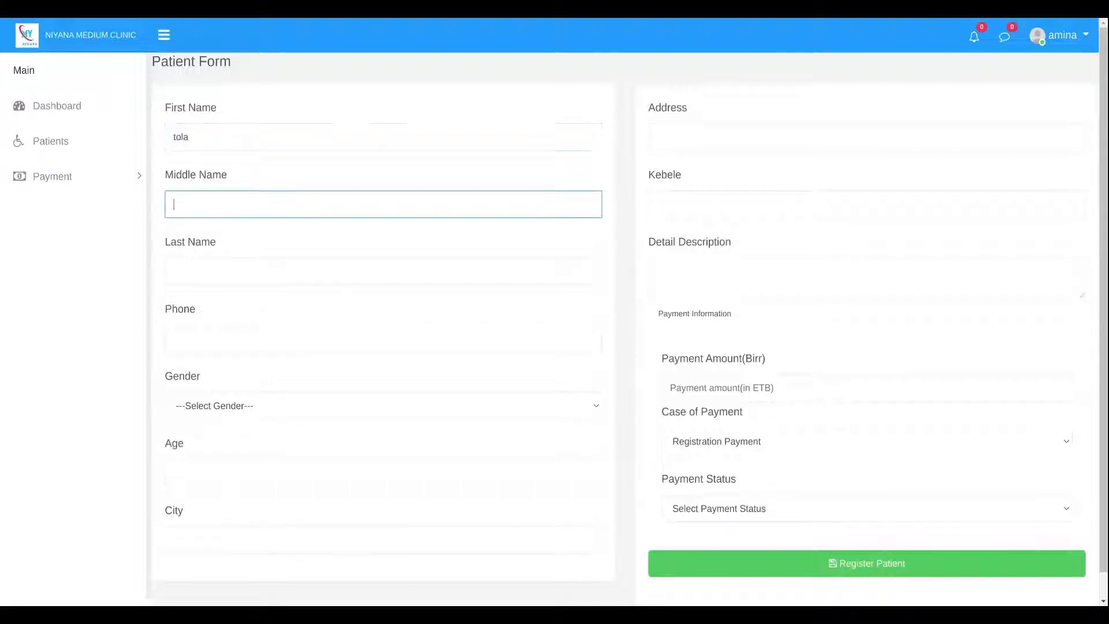
pyautogui.press('Tab')
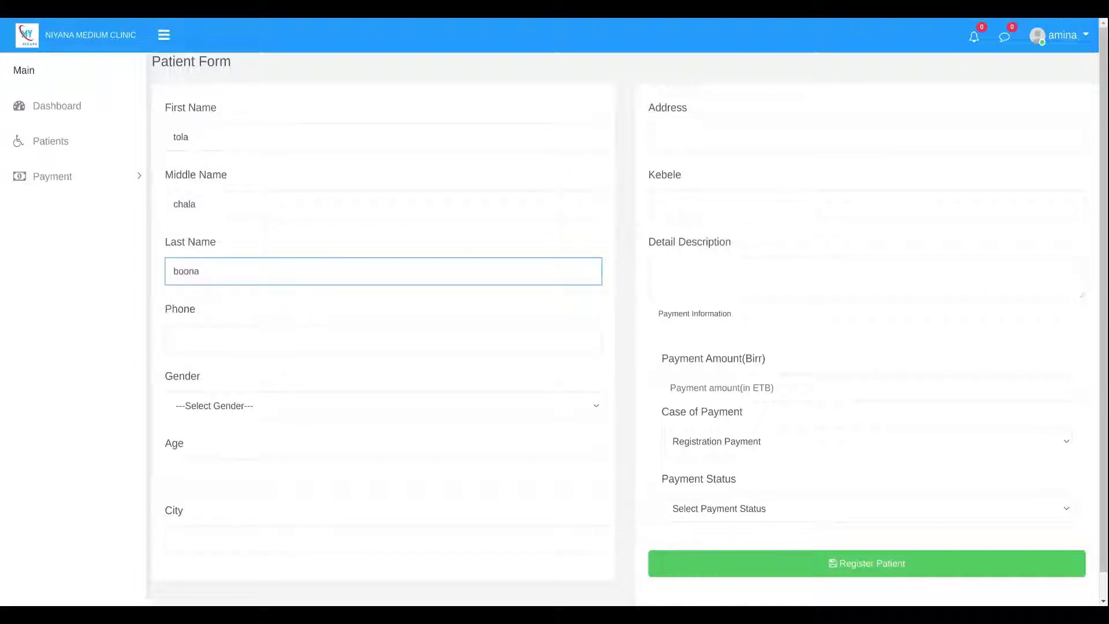
pyautogui.click(383, 338)
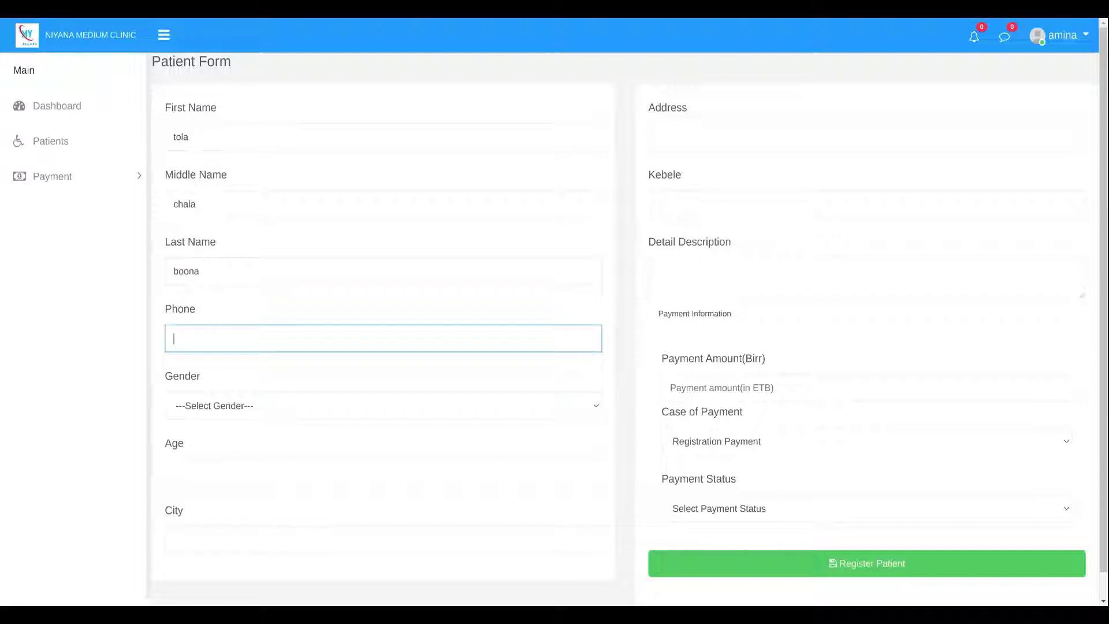
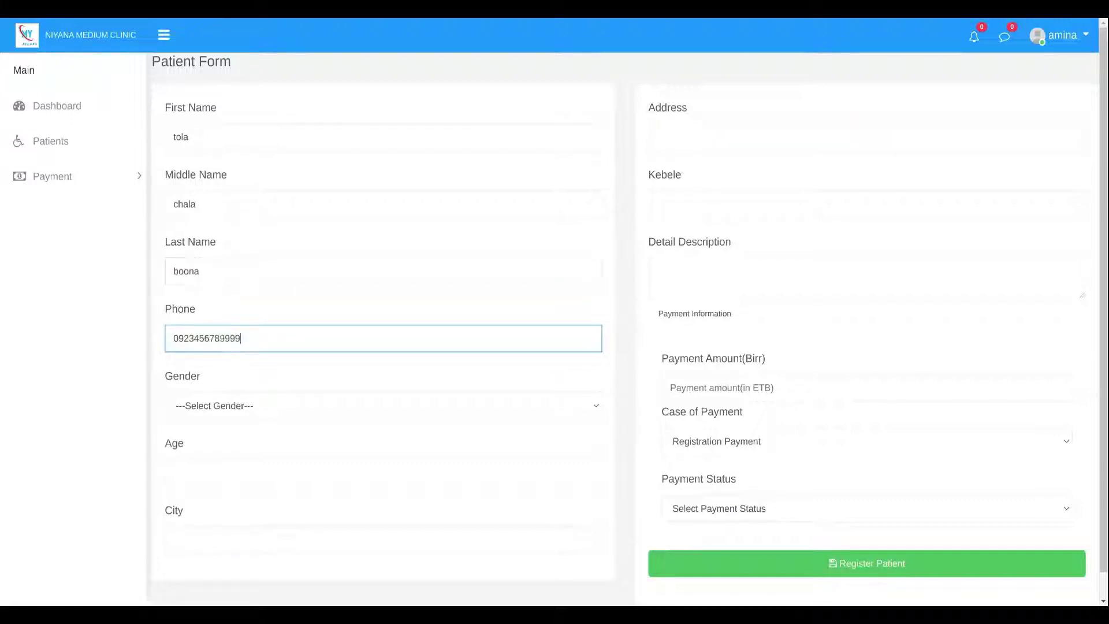
# Set the gender to Male, the age to 23, and fill in the city.
pyautogui.click(213, 403)
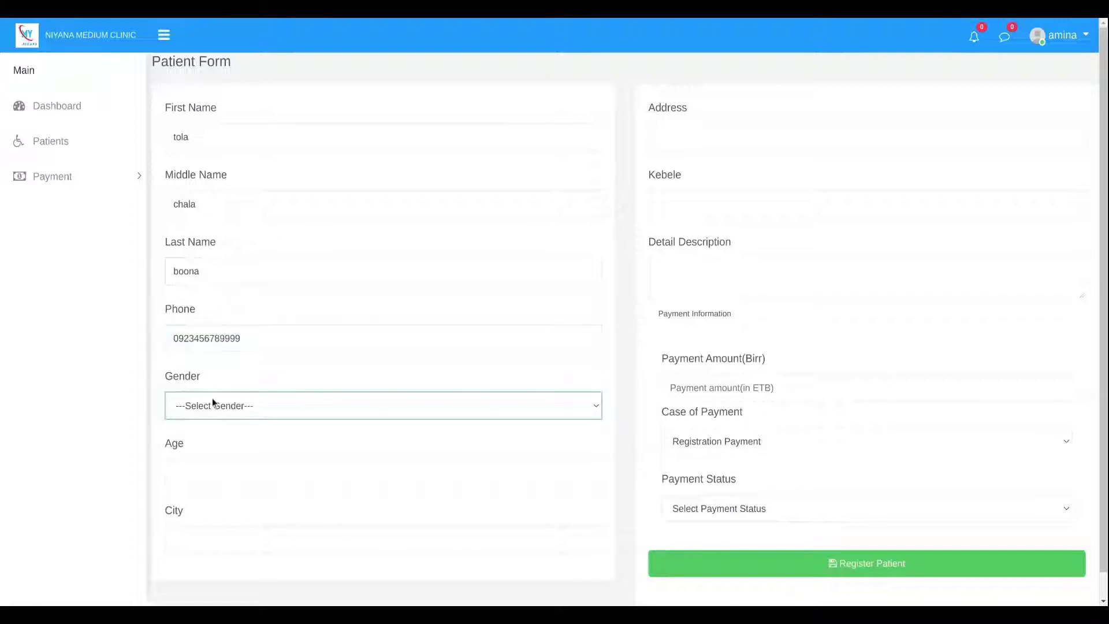
pyautogui.click(196, 431)
pyautogui.click(193, 468)
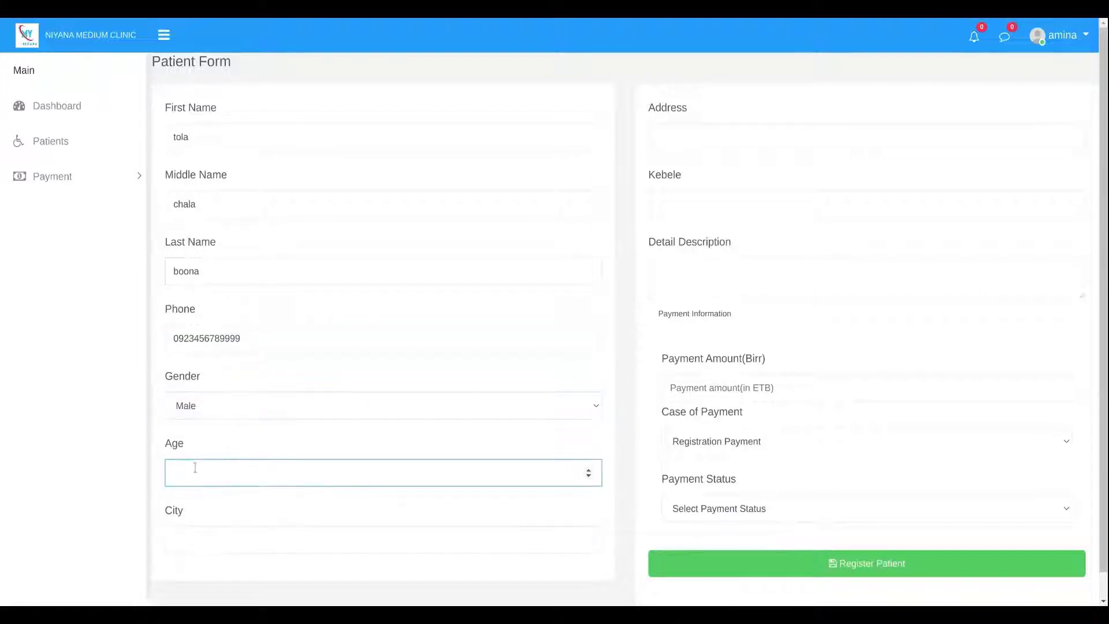
pyautogui.write('23')
pyautogui.click(196, 531)
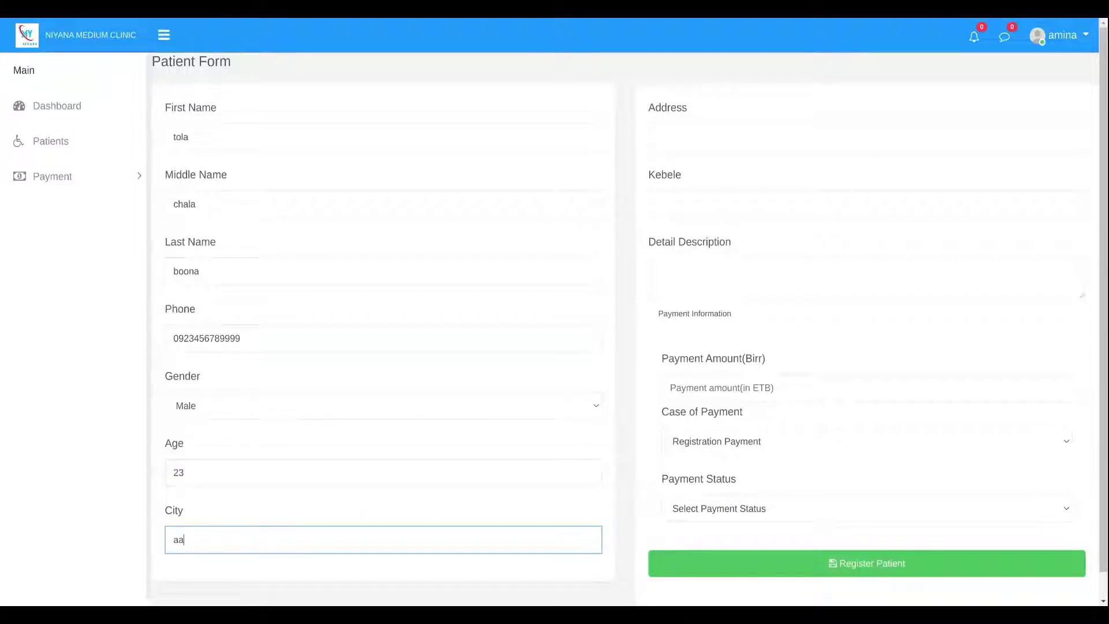
pyautogui.write('aa')
pyautogui.press('BackSpace')
pyautogui.press('BackSpace')
pyautogui.write('dam')
# Fill in the patient's address and kebele, and enter 'Fever' as the description.
pyautogui.click(676, 137)
pyautogui.click(680, 156)
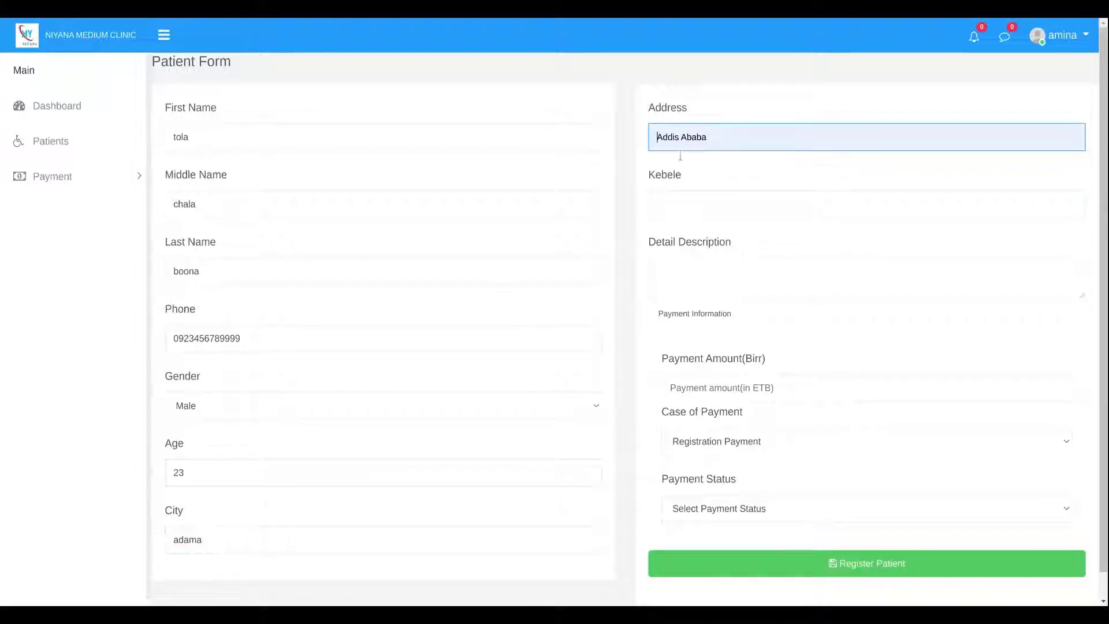
pyautogui.write('Adama')
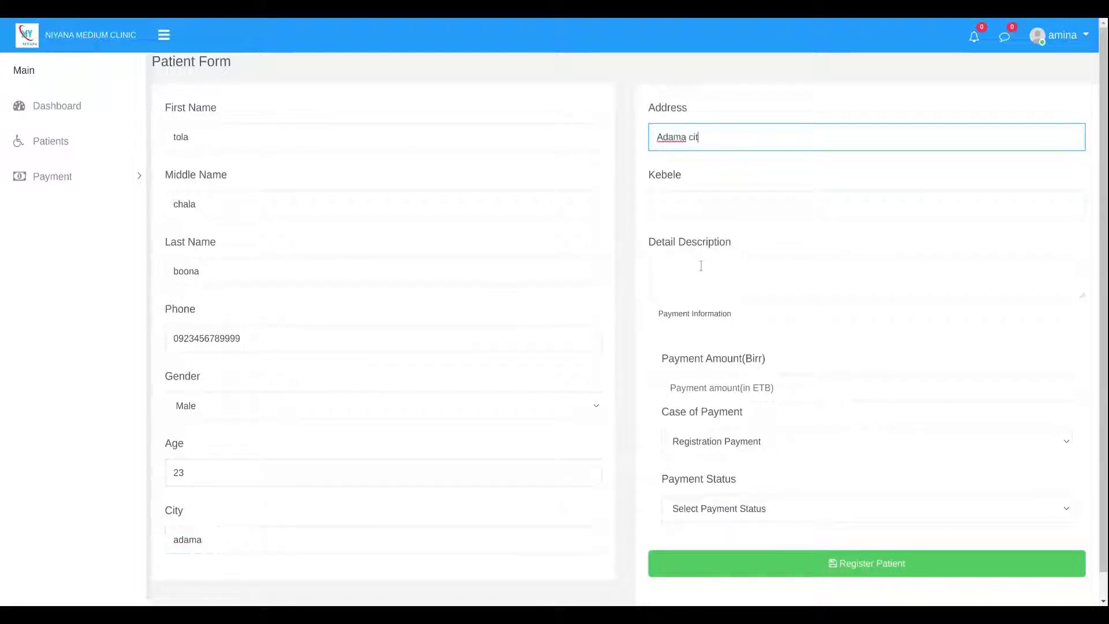
pyautogui.hotkey('ctrl', 'a')
pyautogui.press('BackSpace')
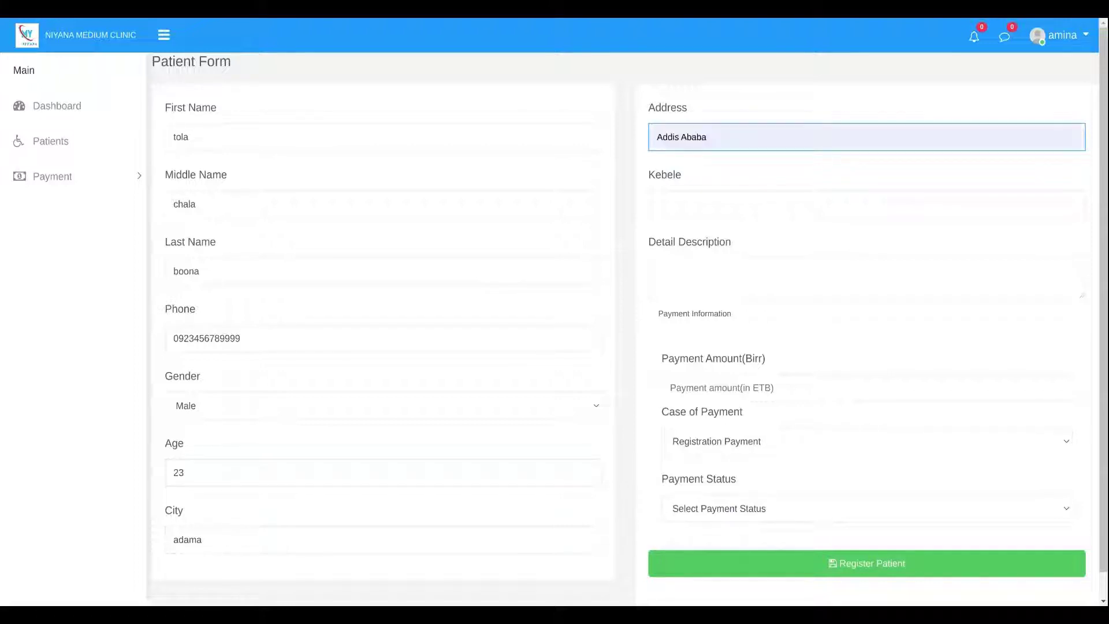
pyautogui.write('Adama Bole')
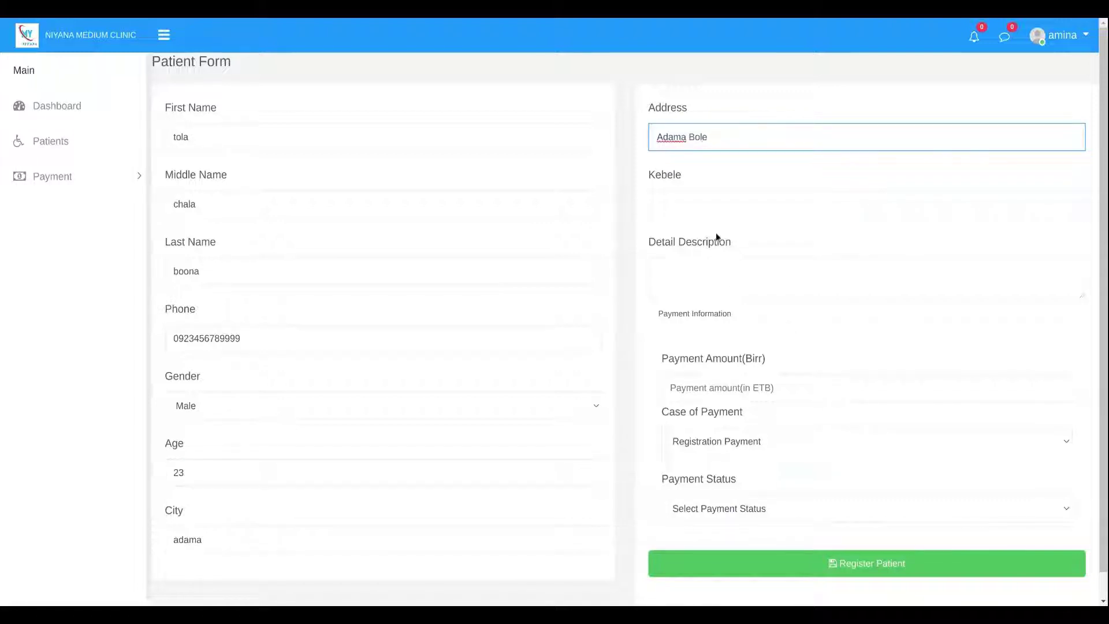
pyautogui.click(716, 232)
pyautogui.click(685, 214)
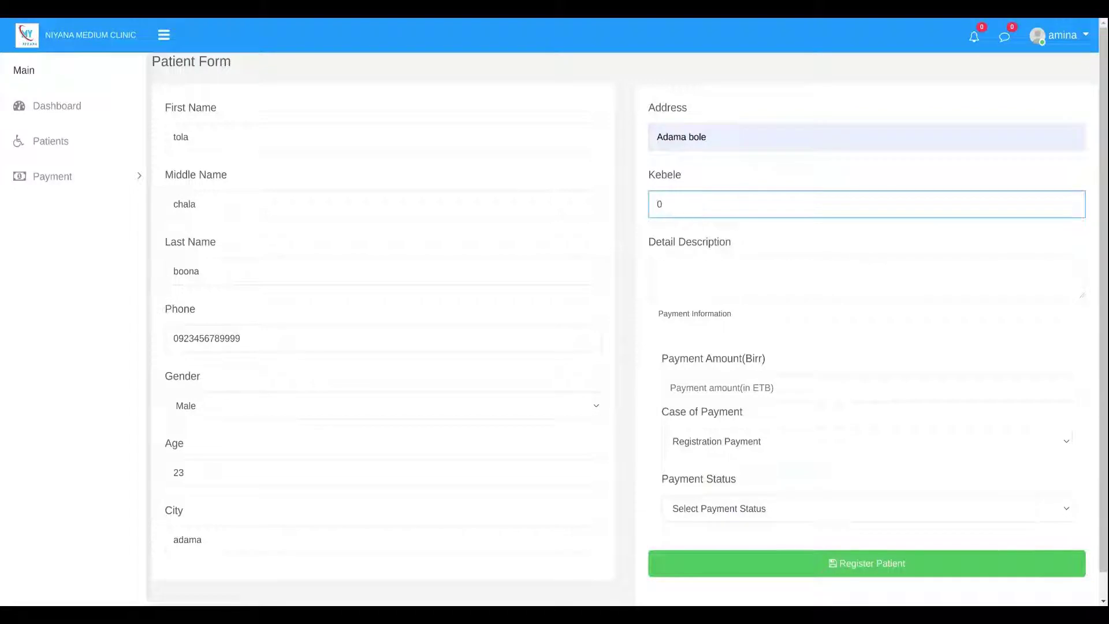
pyautogui.press('BackSpace')
pyautogui.write('ganda dhaka adi')
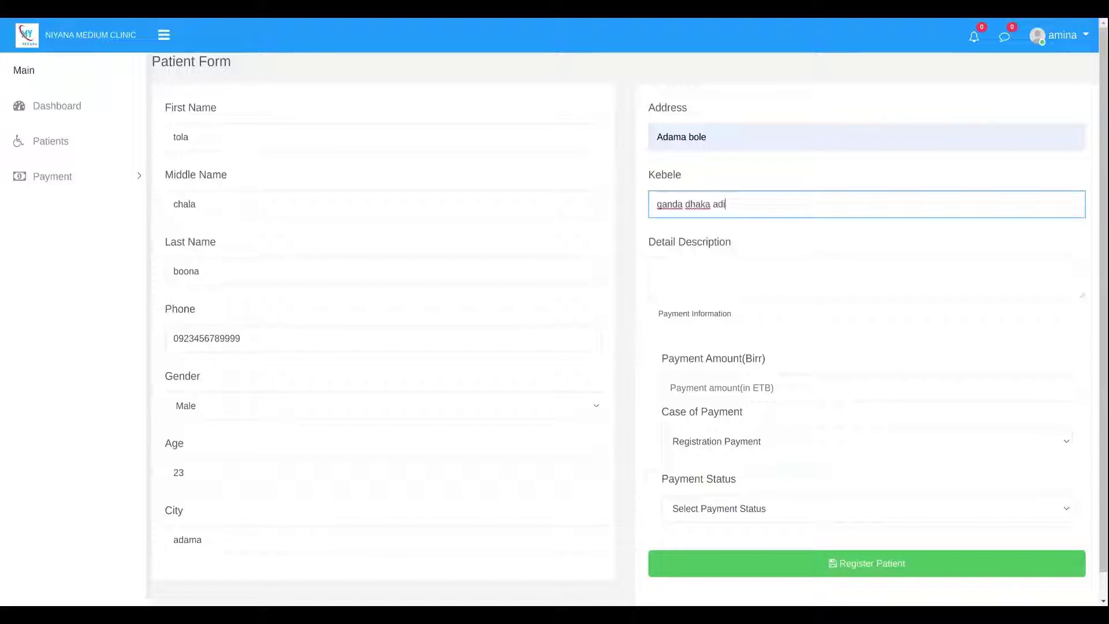
pyautogui.click(700, 264)
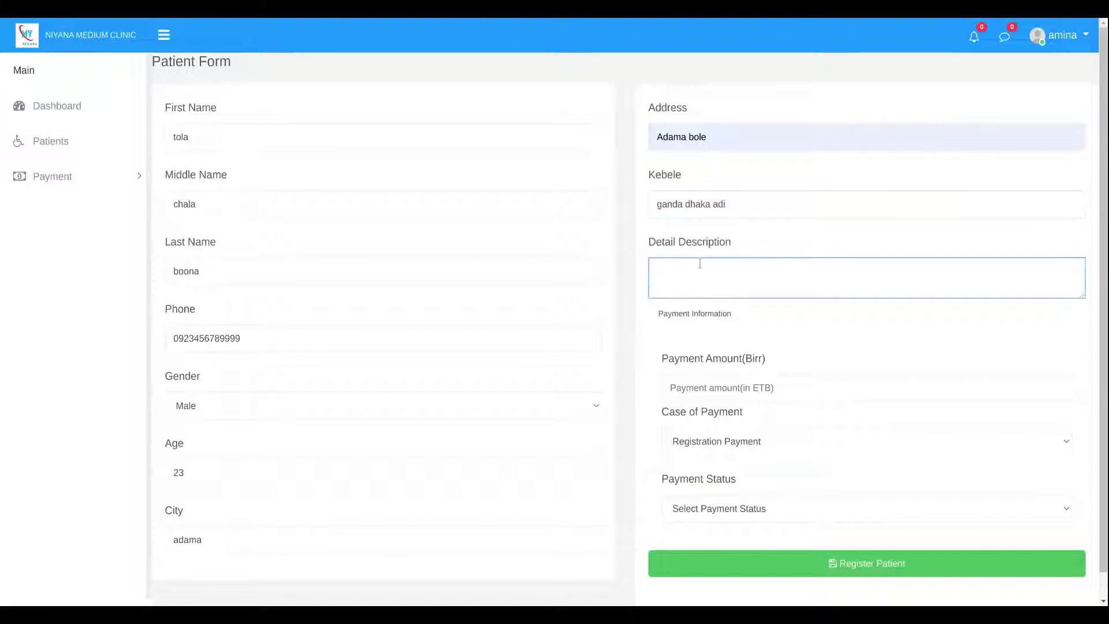
pyautogui.write('Fever')
# Set the payment amount to 50, mark it Paid, and register the patient.
pyautogui.click(636, 335)
pyautogui.click(737, 386)
pyautogui.write('200')
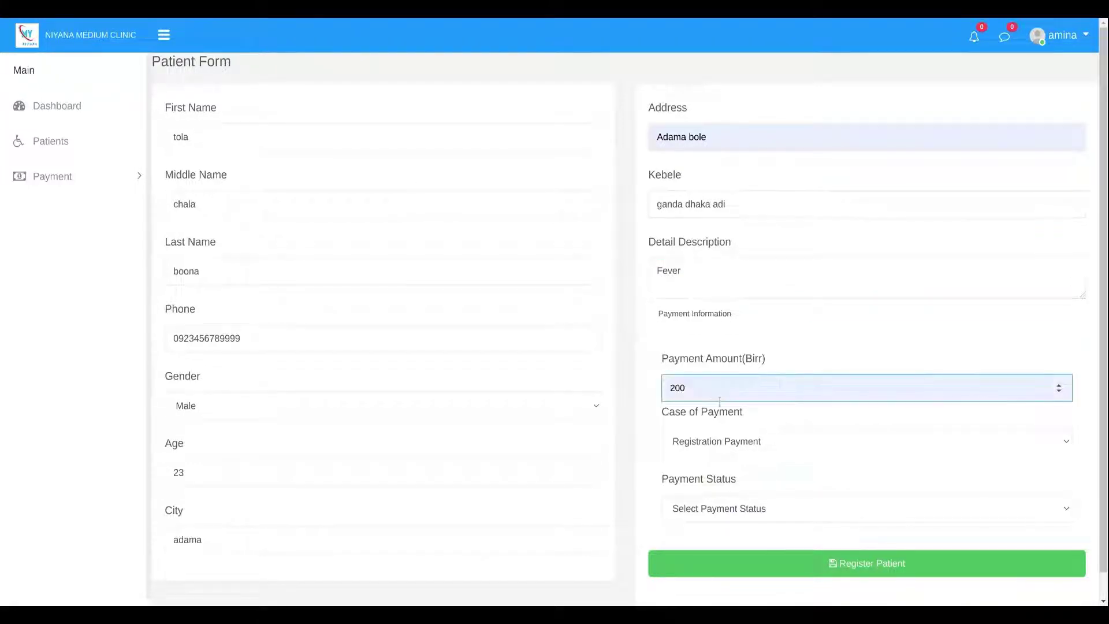
pyautogui.doubleClick(720, 399)
pyautogui.write('50')
pyautogui.scroll(-1, 695, 413)
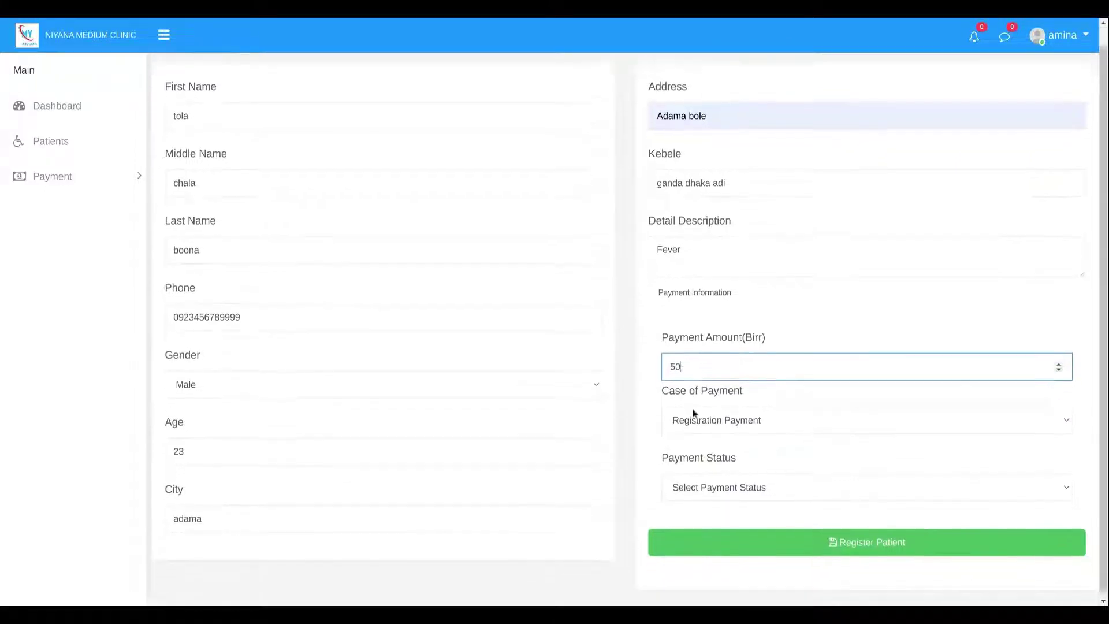
pyautogui.click(705, 416)
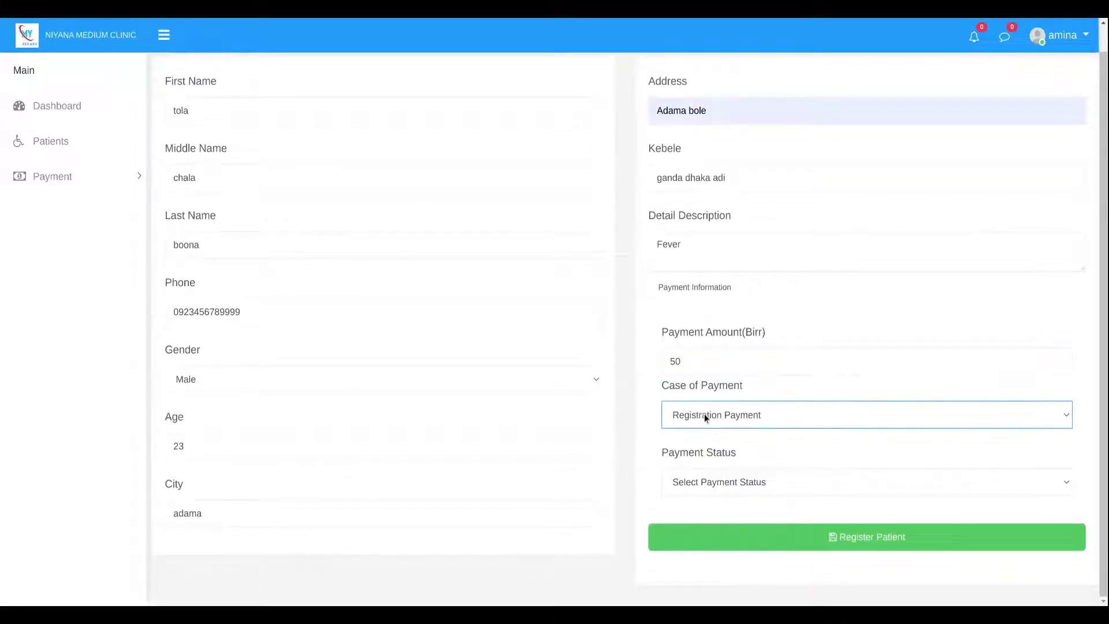
pyautogui.click(685, 478)
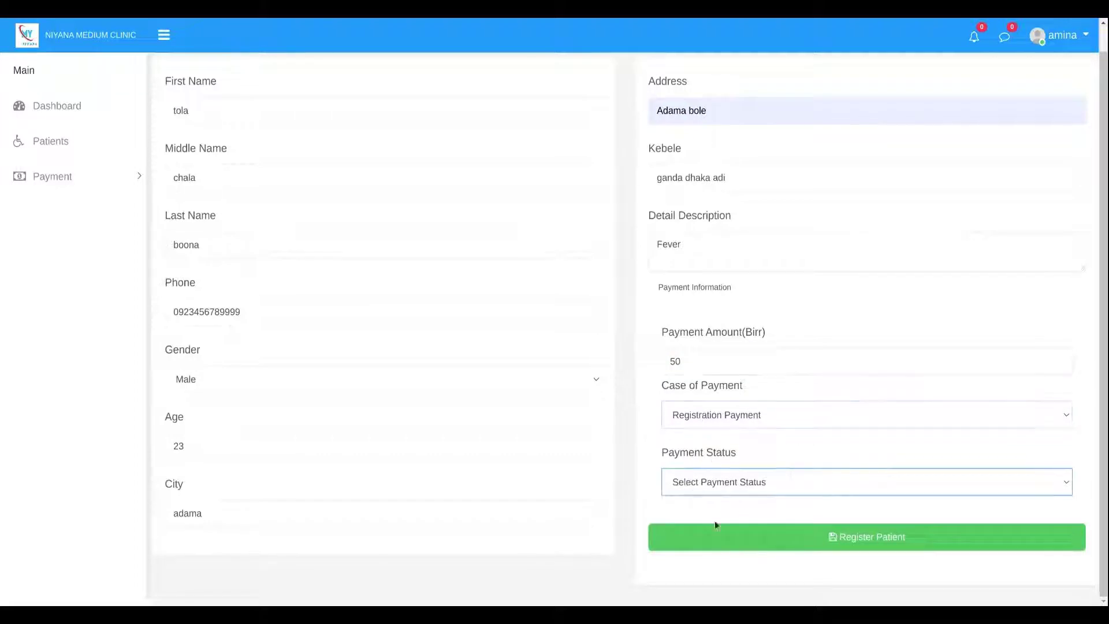
pyautogui.click(720, 489)
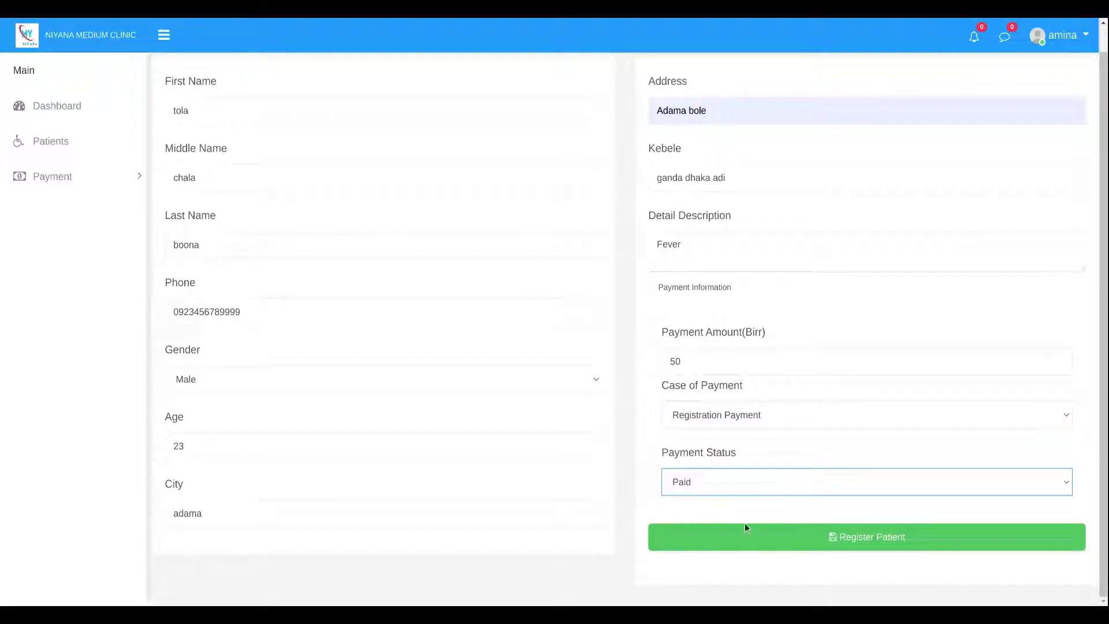
pyautogui.click(803, 540)
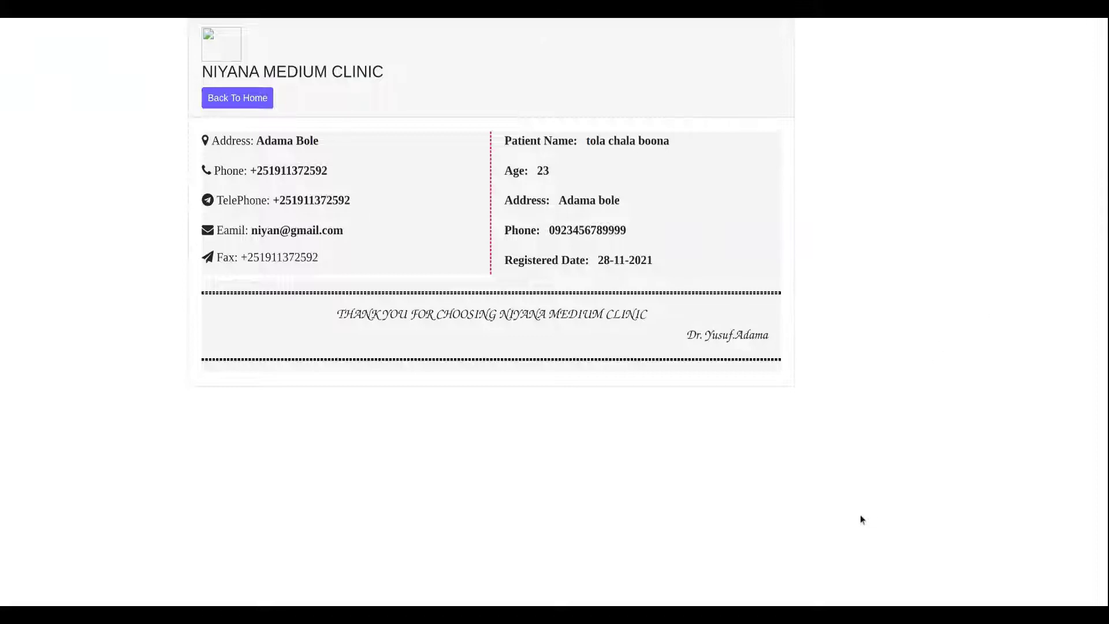
# Return home from the new patient's registration receipt.
pyautogui.click(231, 96)
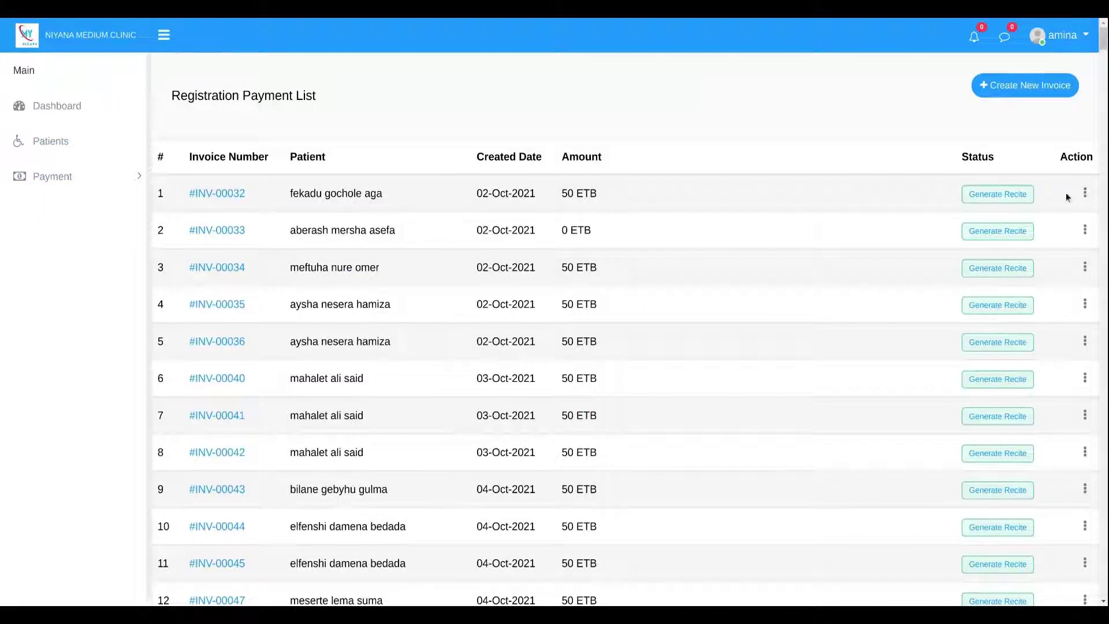
# Scroll back up the page, open the account menu, and return to the dashboard.
pyautogui.moveTo(1103, 38); pyautogui.dragTo(1104, 586)
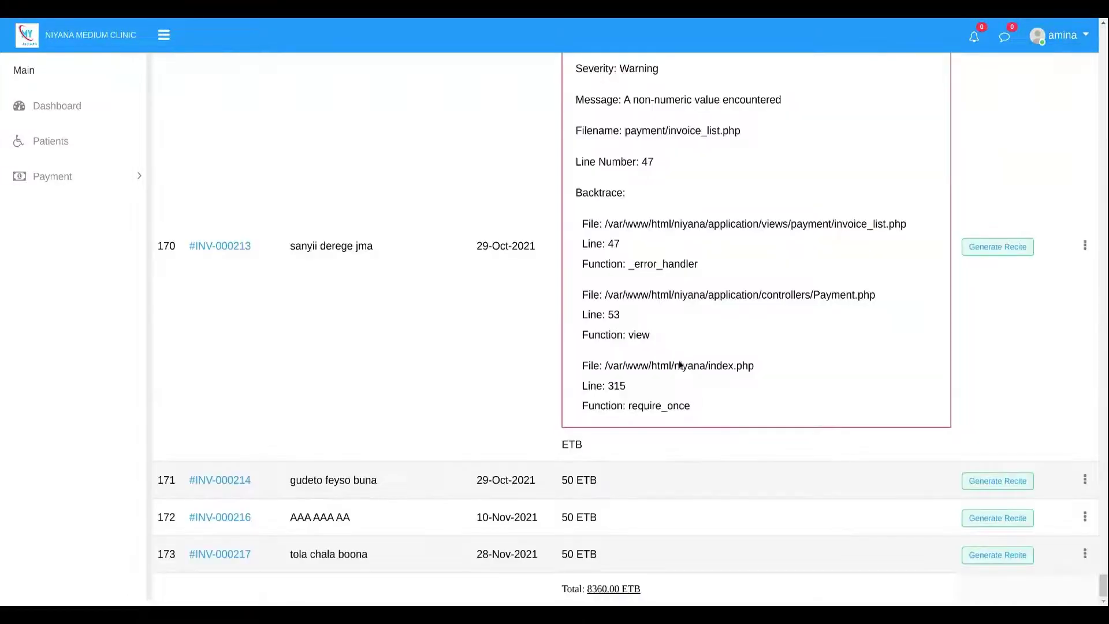
pyautogui.scroll(1, 825, 420)
pyautogui.scroll(18, 824, 420)
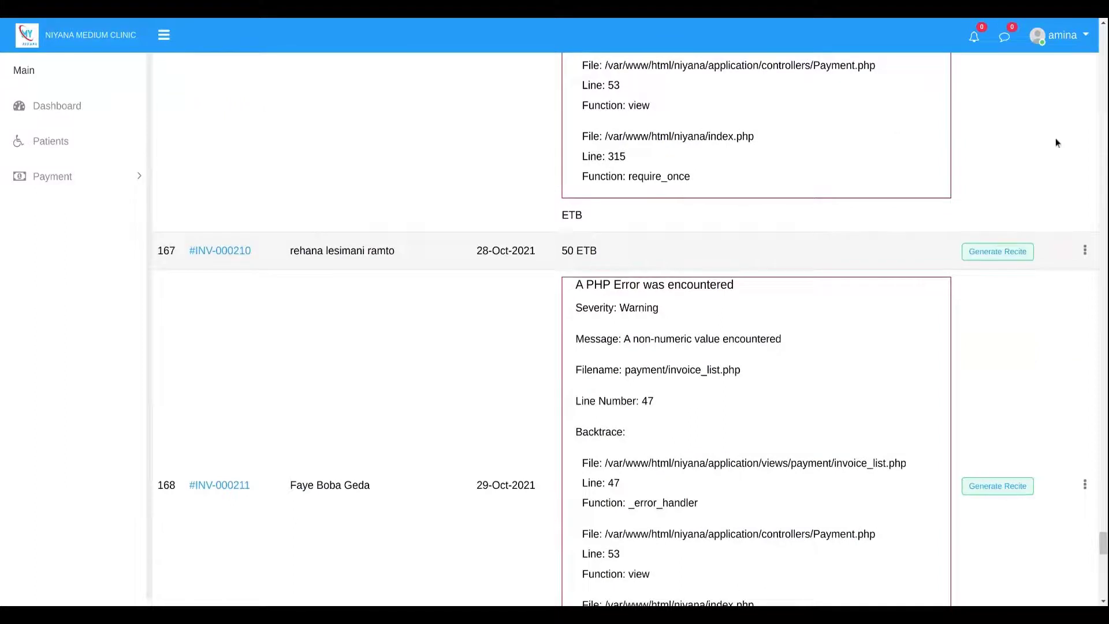
pyautogui.click(1062, 35)
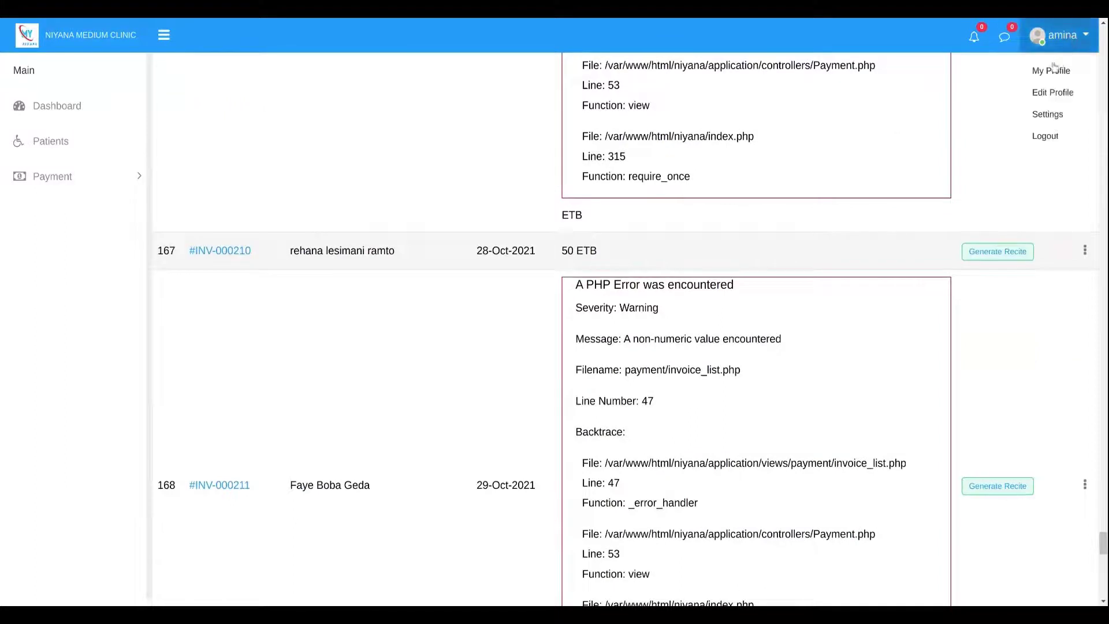
pyautogui.click(48, 106)
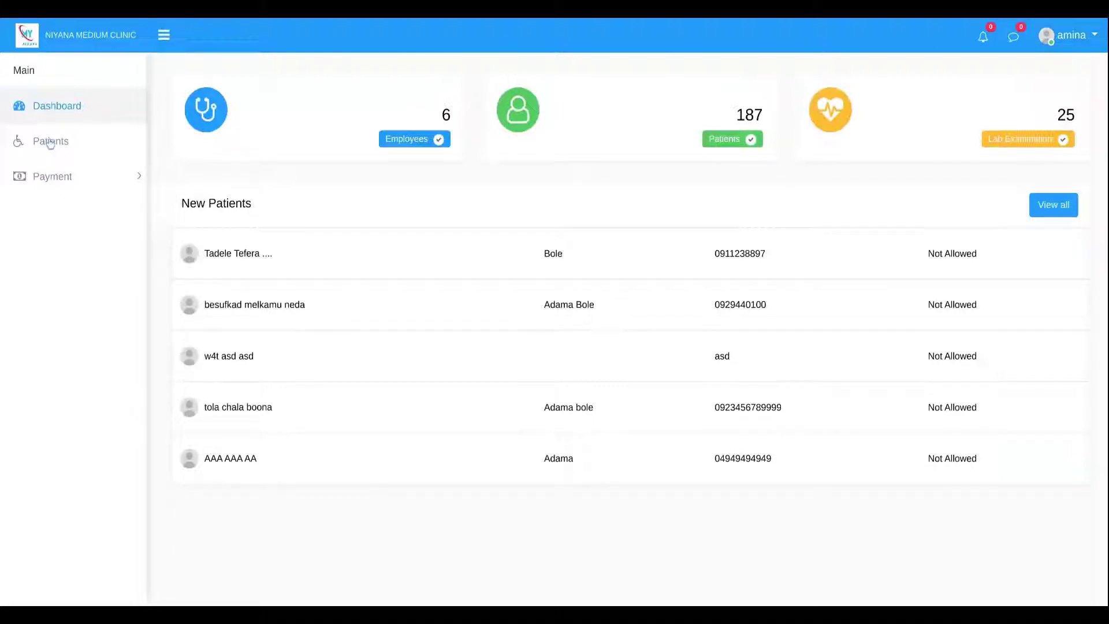
# Generate the payment receipt for the 200 ETB invoice in row 17, then leave it.
pyautogui.click(52, 177)
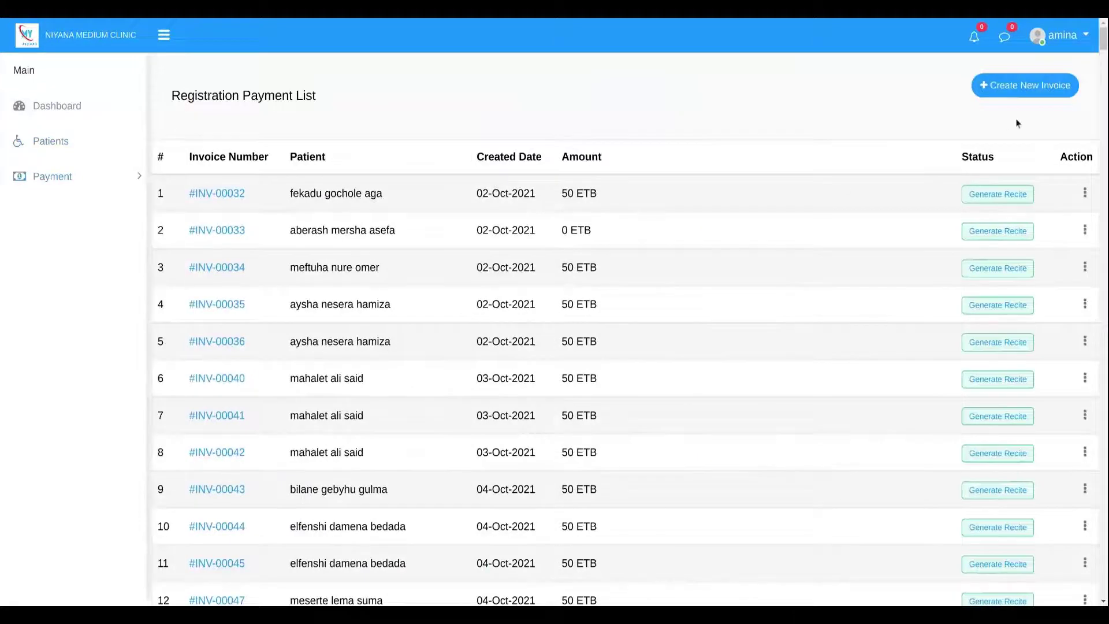
pyautogui.scroll(-7, 866, 335)
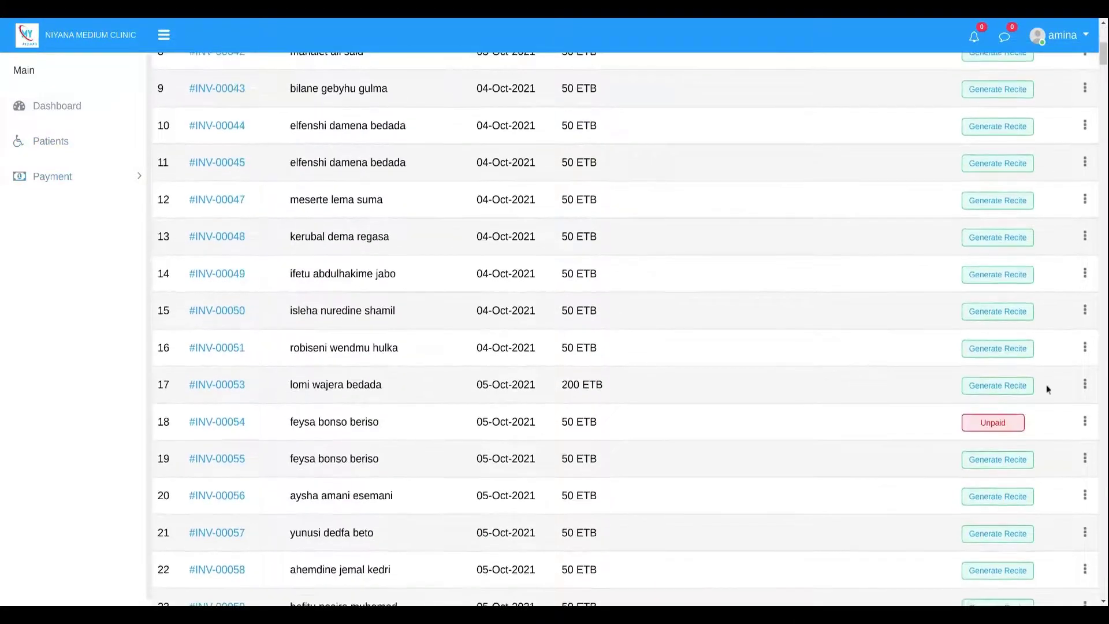
pyautogui.click(988, 386)
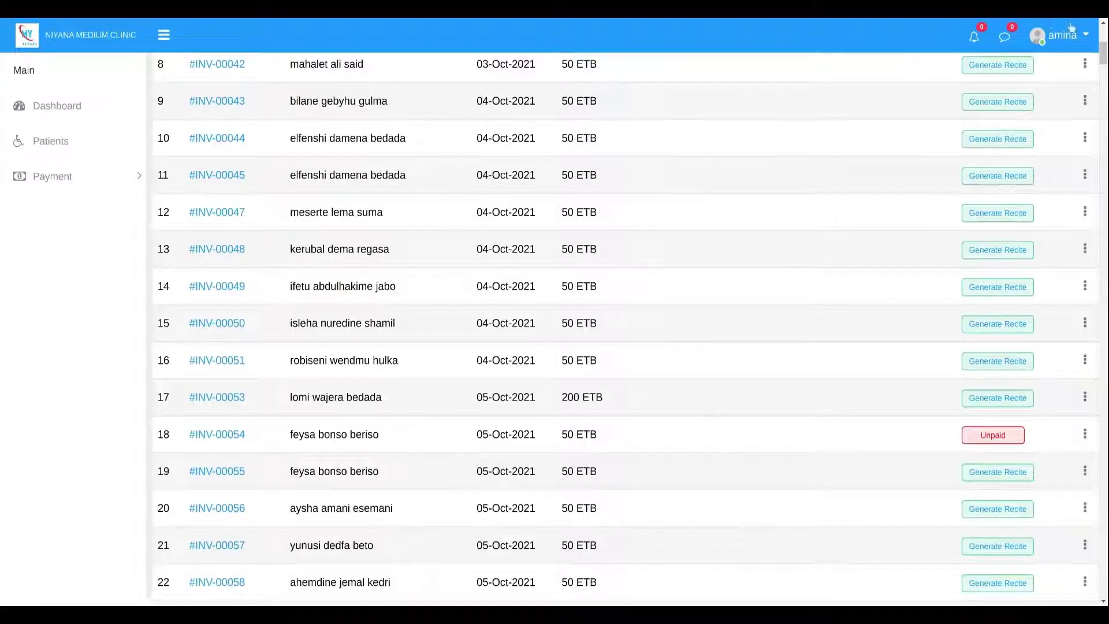
pyautogui.click(1051, 28)
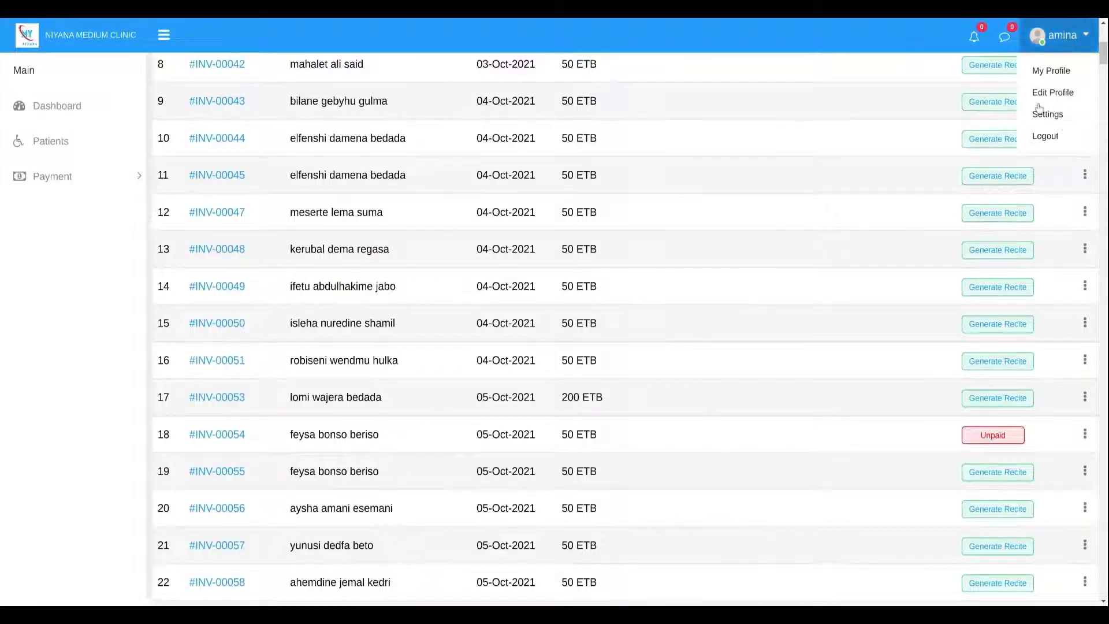
# Log out and sign back in under a different staff username and password.
pyautogui.click(1045, 137)
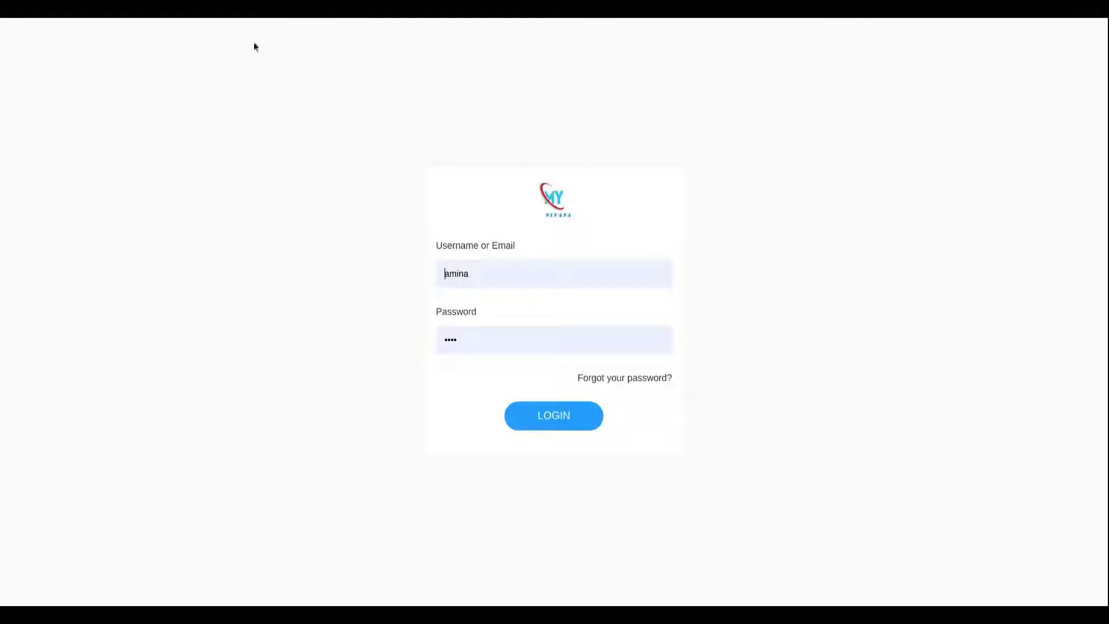
pyautogui.moveTo(488, 278); pyautogui.dragTo(363, 266)
pyautogui.write('yus')
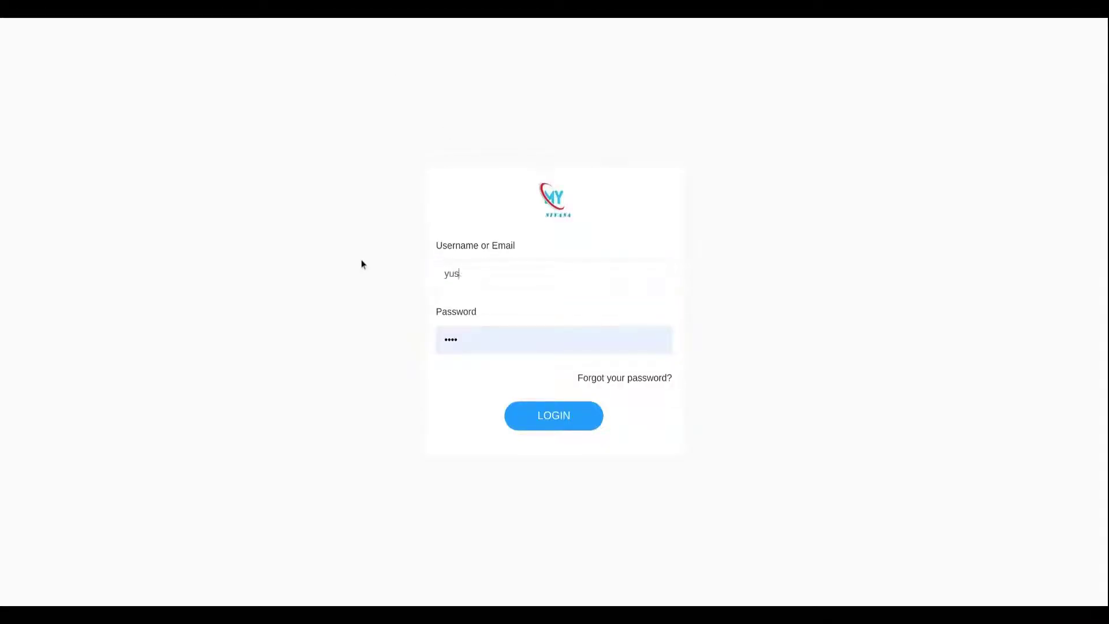
pyautogui.write('uf')
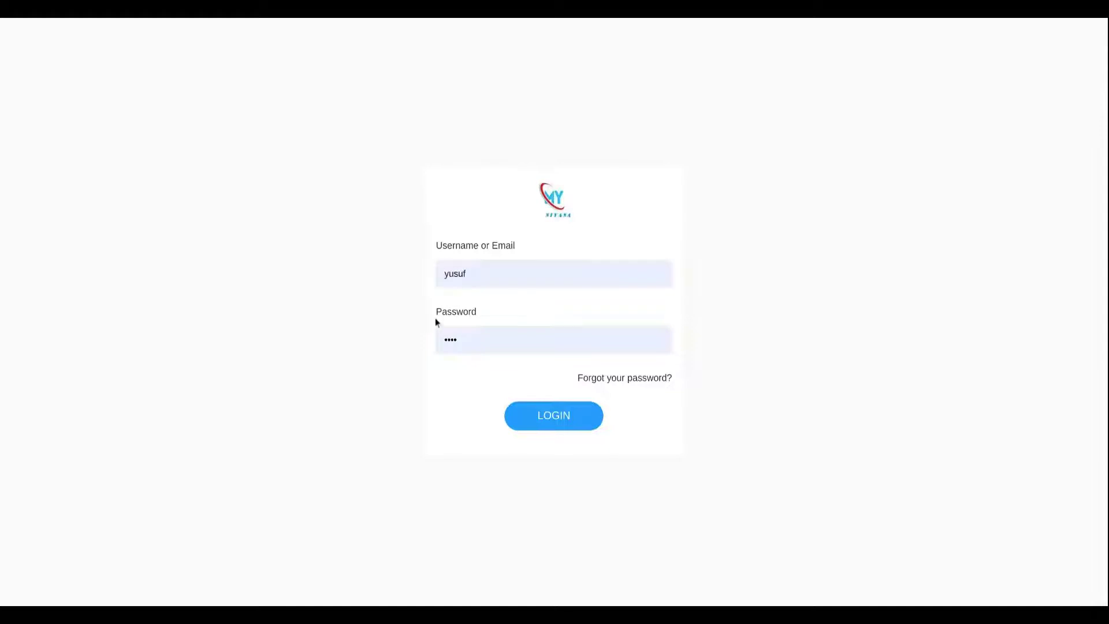
pyautogui.moveTo(483, 320); pyautogui.dragTo(417, 345)
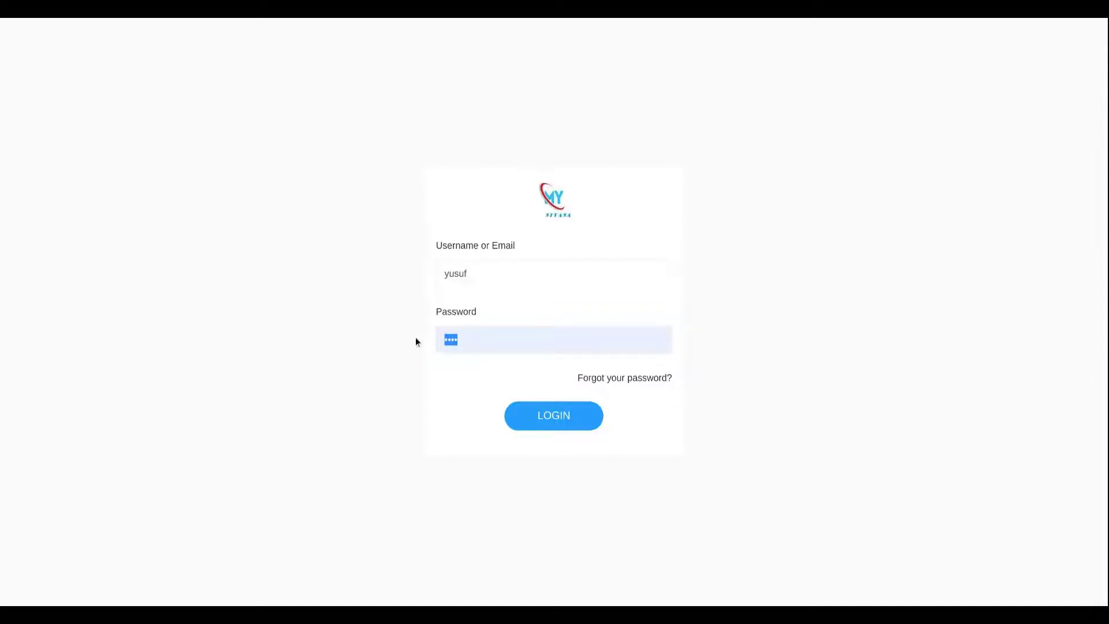
pyautogui.write('•••••••')
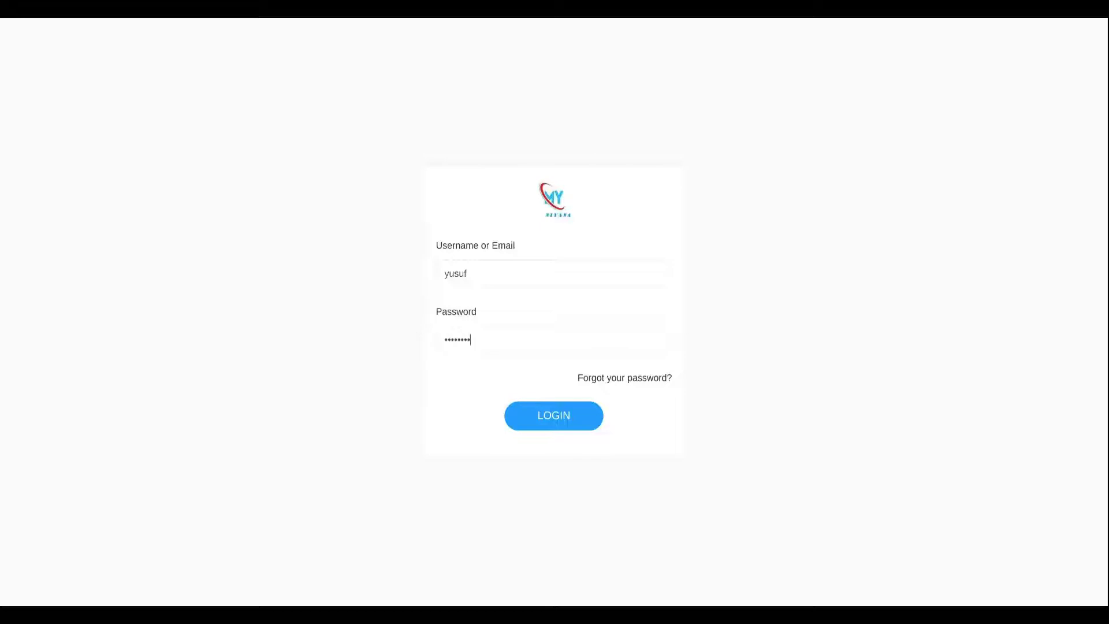
pyautogui.press('Return')
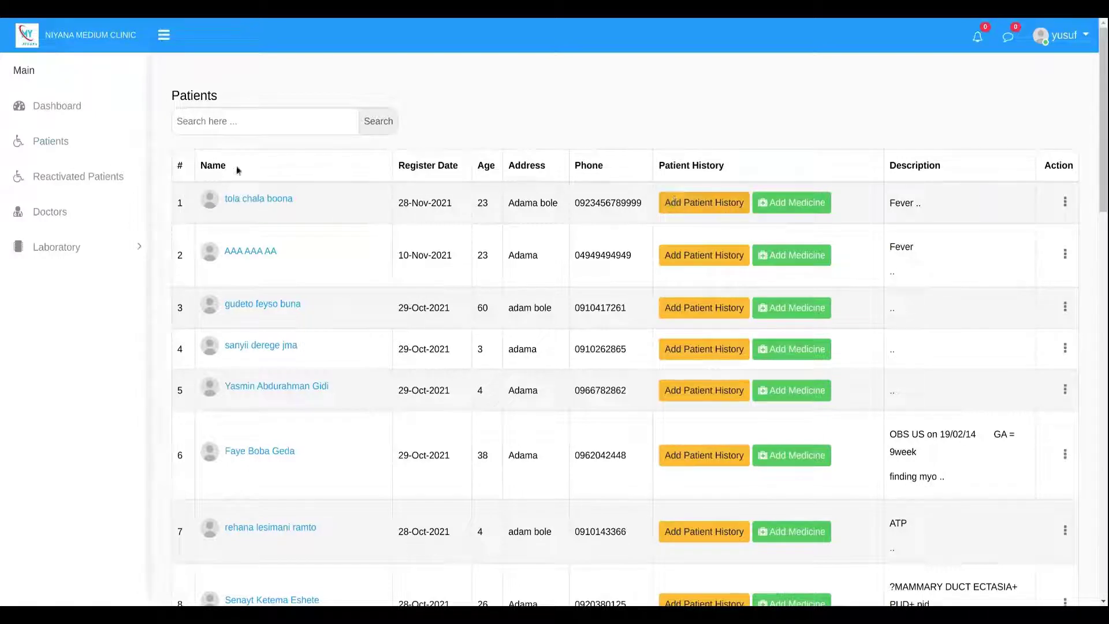
# Visit the dashboard and the first patient's medicine request form, then return to Patients.
pyautogui.click(64, 106)
pyautogui.moveTo(758, 115)
pyautogui.mouseDown()
pyautogui.moveTo(733, 114)
pyautogui.moveTo(764, 113)
pyautogui.mouseUp()
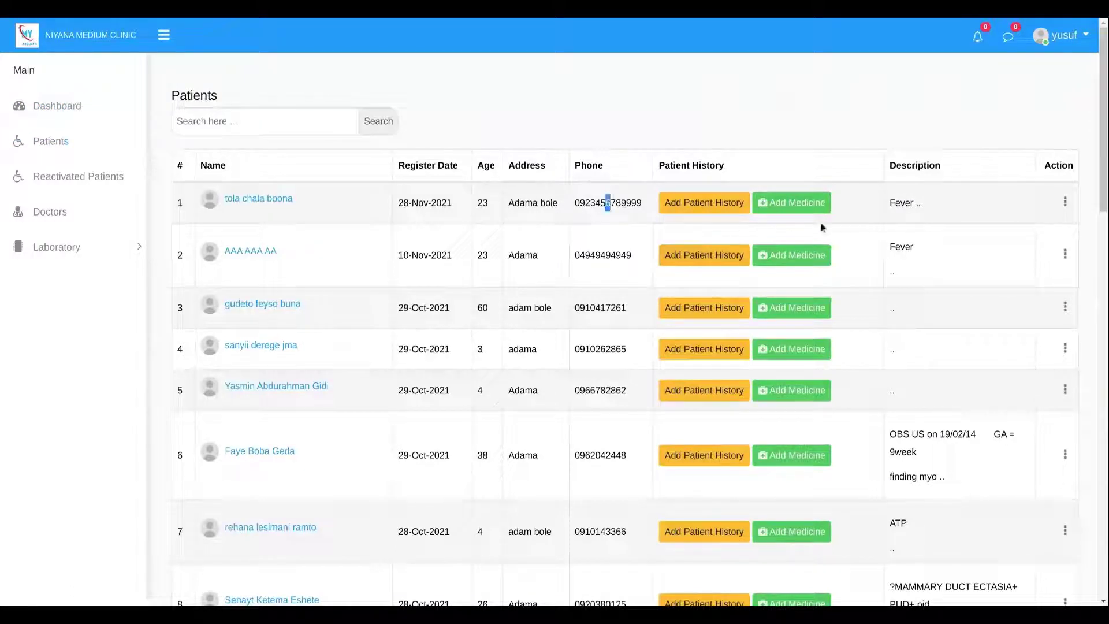
pyautogui.click(797, 205)
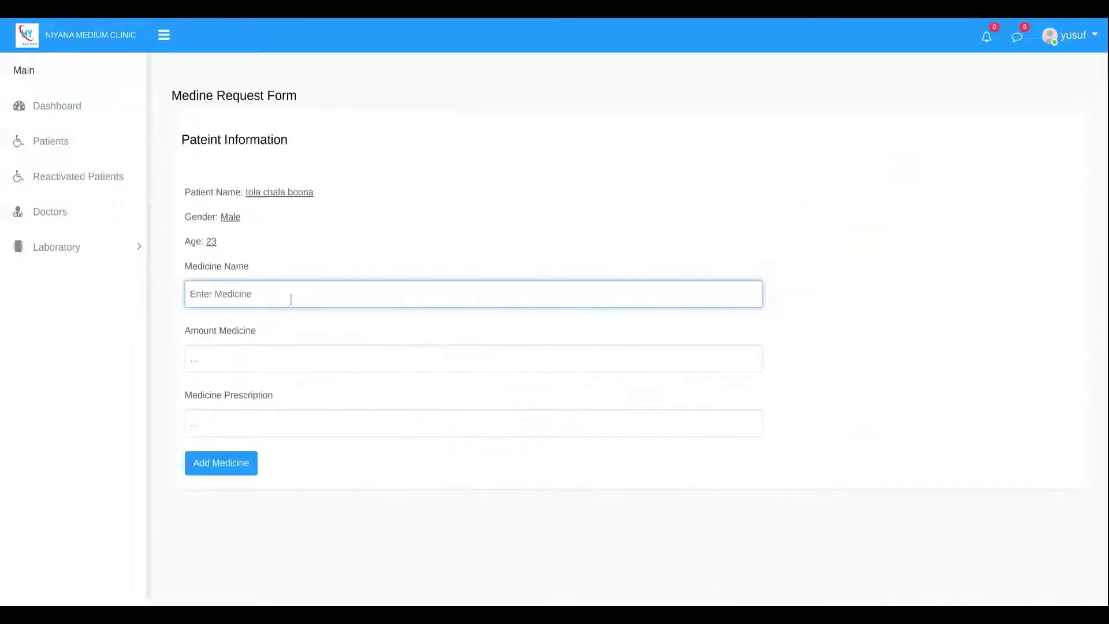
pyautogui.click(59, 141)
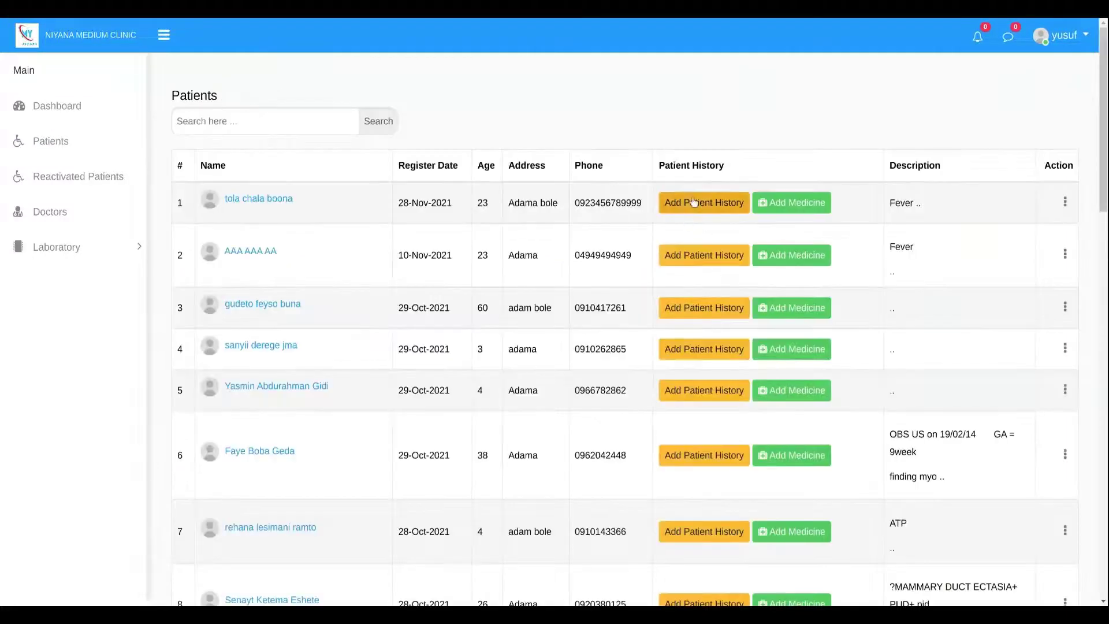
# Open the first patient's profile, confirm it has no lab result, and start Add Patient History.
pyautogui.click(700, 202)
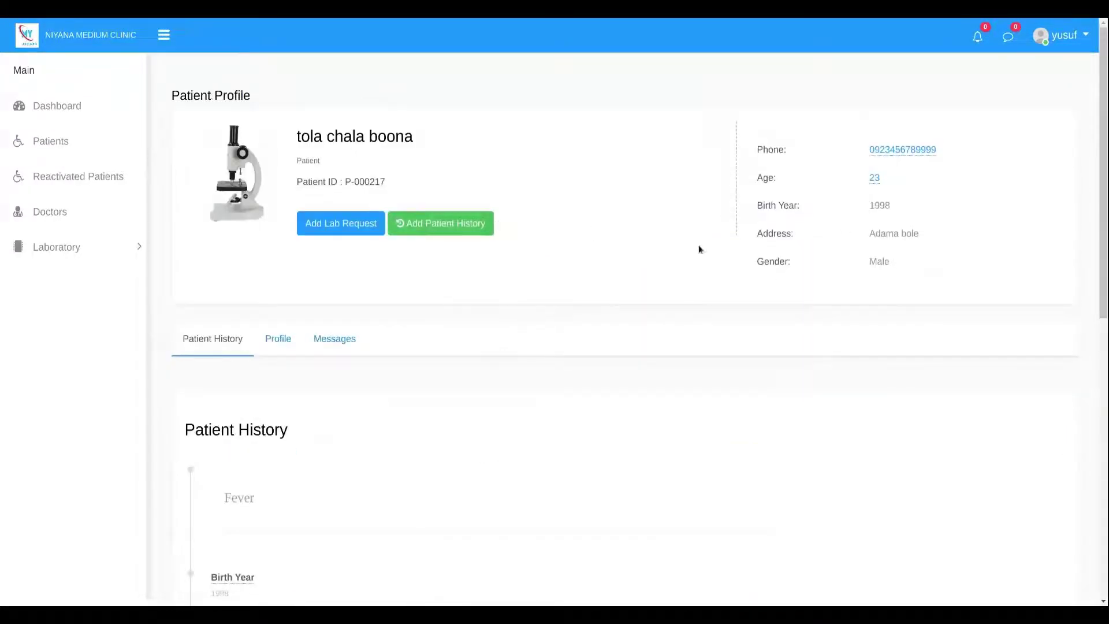
pyautogui.scroll(-5, 776, 265)
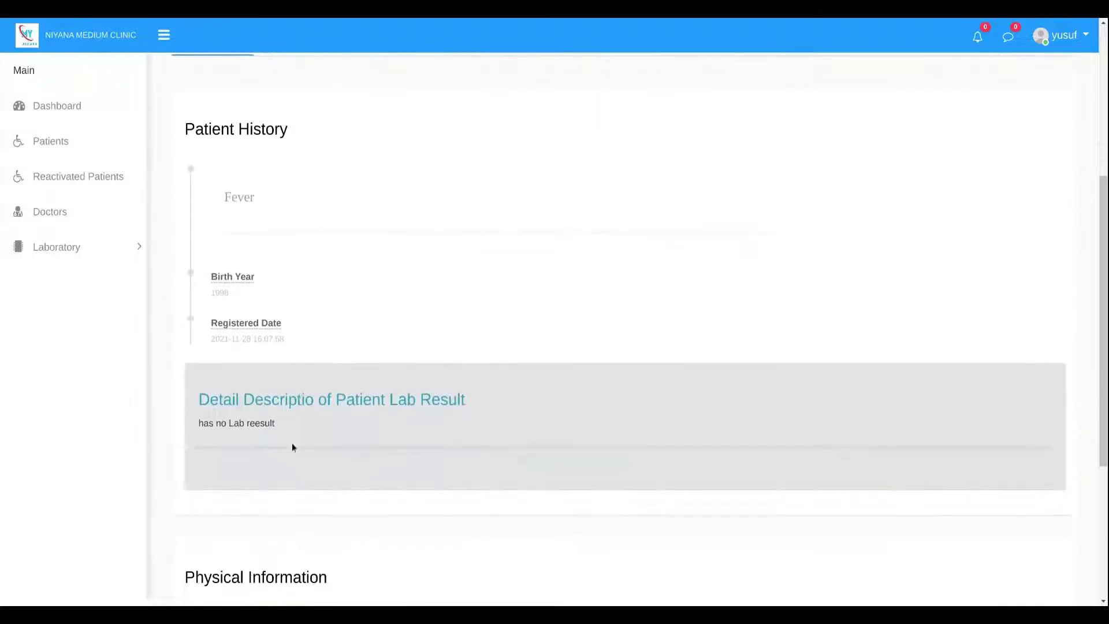
pyautogui.moveTo(217, 422); pyautogui.dragTo(213, 423)
pyautogui.scroll(-5, 273, 456)
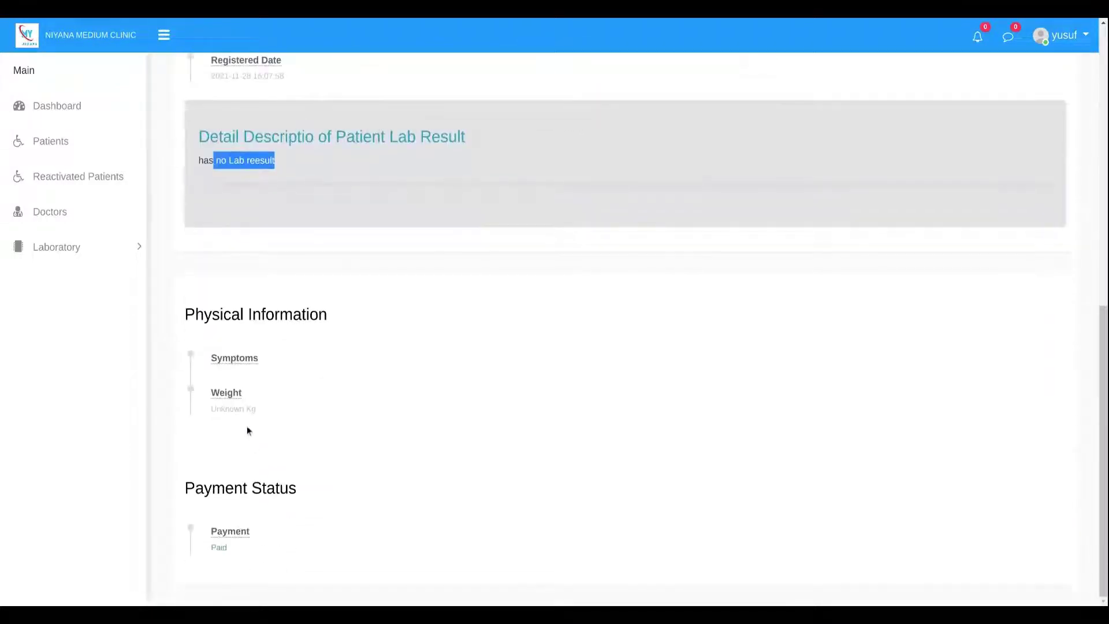
pyautogui.click(238, 401)
pyautogui.scroll(10, 382, 456)
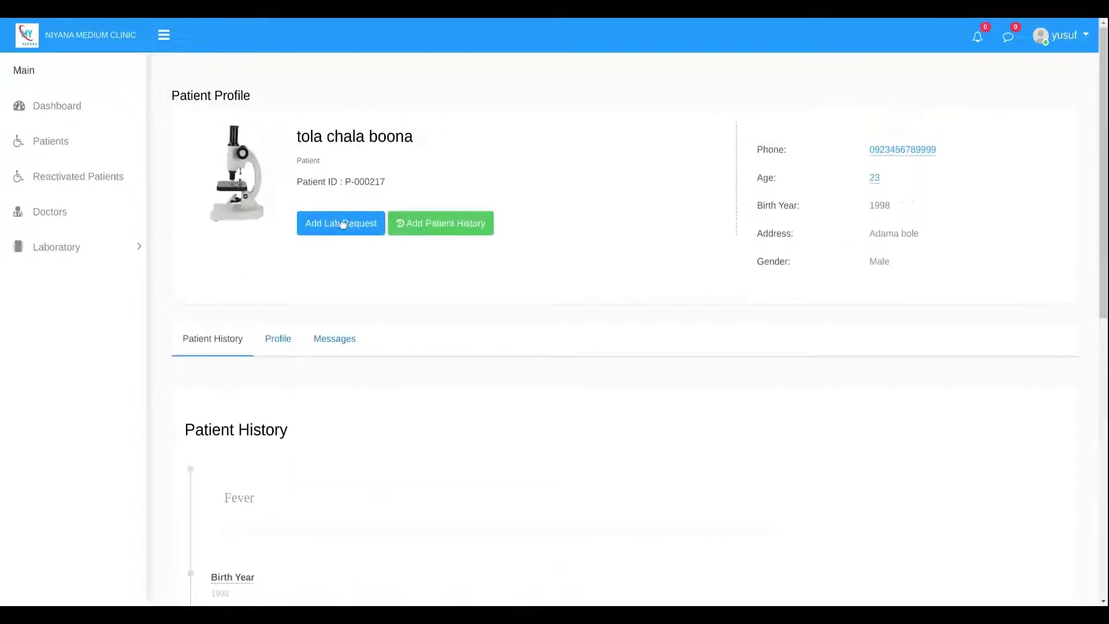
pyautogui.click(428, 229)
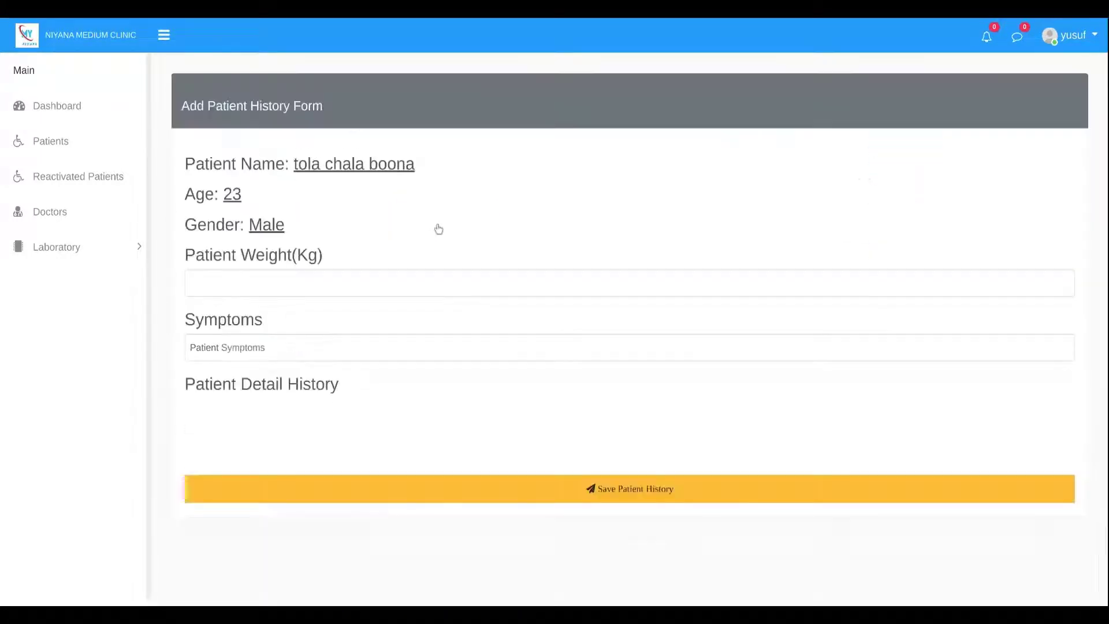
# Enter a weight of 67 and symptoms 'Fever' in the history form.
pyautogui.click(237, 289)
pyautogui.write('67')
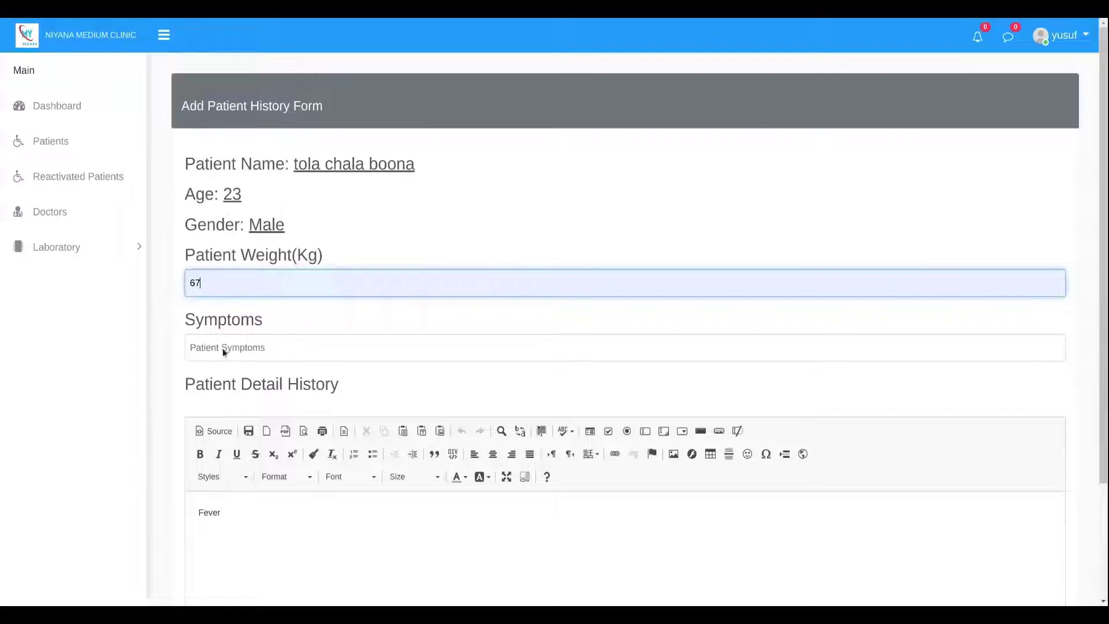
pyautogui.click(224, 346)
pyautogui.write('Fever')
pyautogui.scroll(-3, 288, 382)
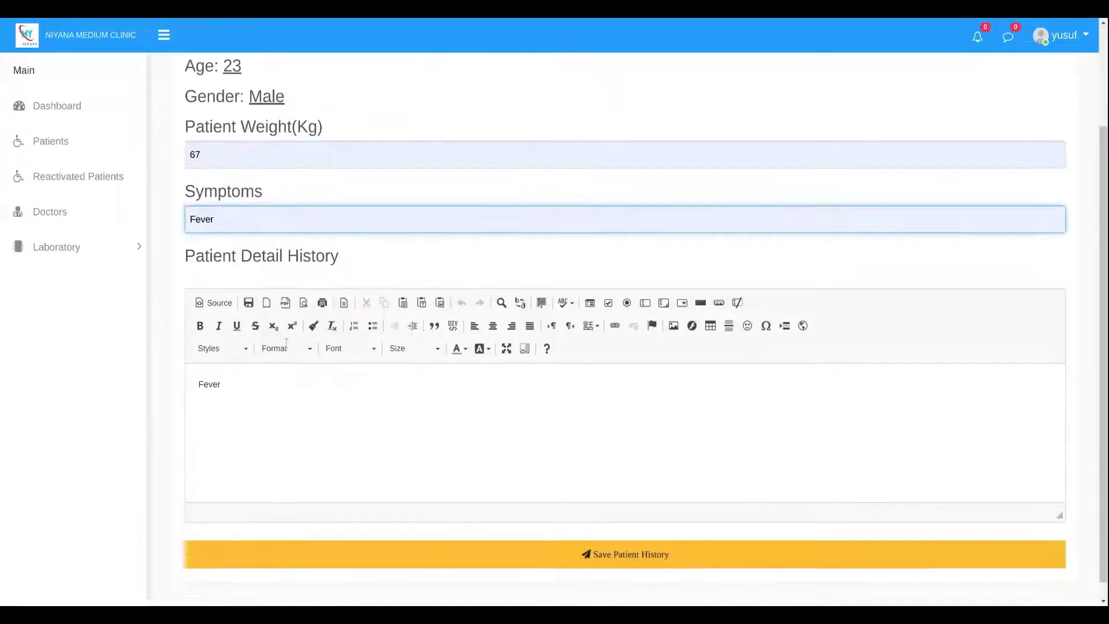
# Replace the symptoms text with a longer pasted description.
pyautogui.moveTo(213, 213); pyautogui.dragTo(160, 209)
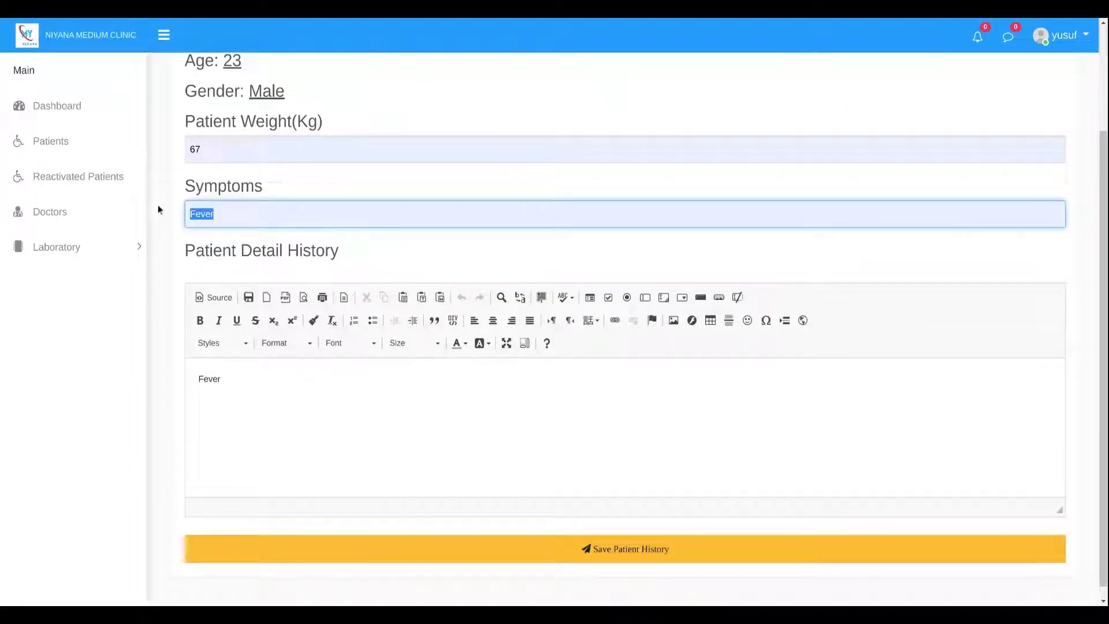
pyautogui.press('BackSpace')
pyautogui.hotkey('ctrl', 'z')
pyautogui.write('Far far away, behind the word mountains, far from the countries Vokalia and Consonantia, there live the blind texts.')
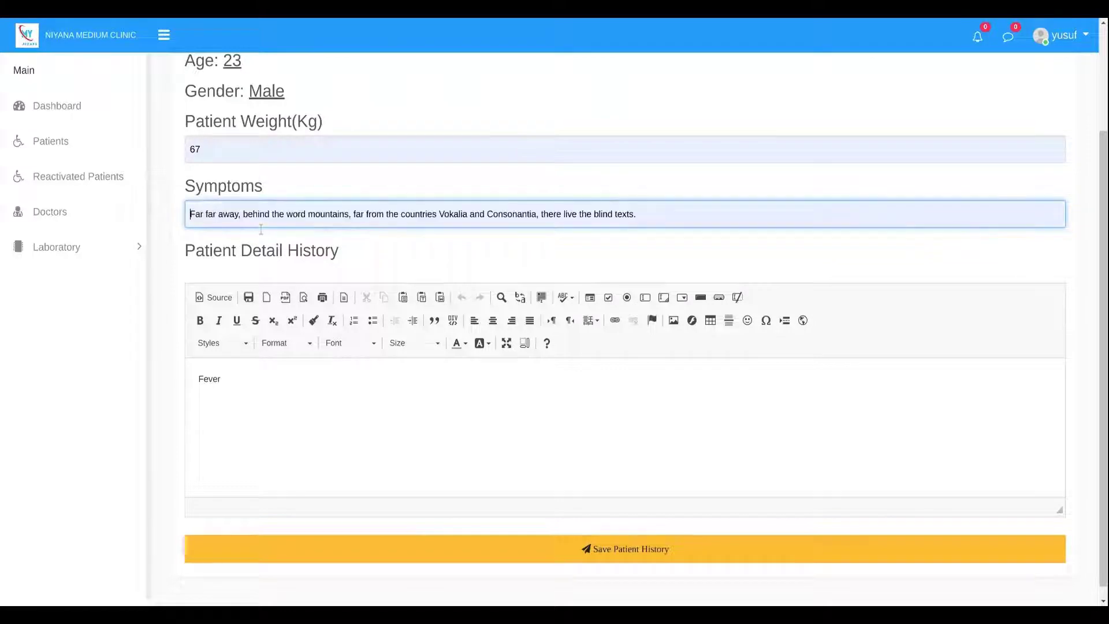
pyautogui.scroll(-1, 252, 422)
# Save the history entry and review history, lab result and payment on the profile.
pyautogui.click(239, 379)
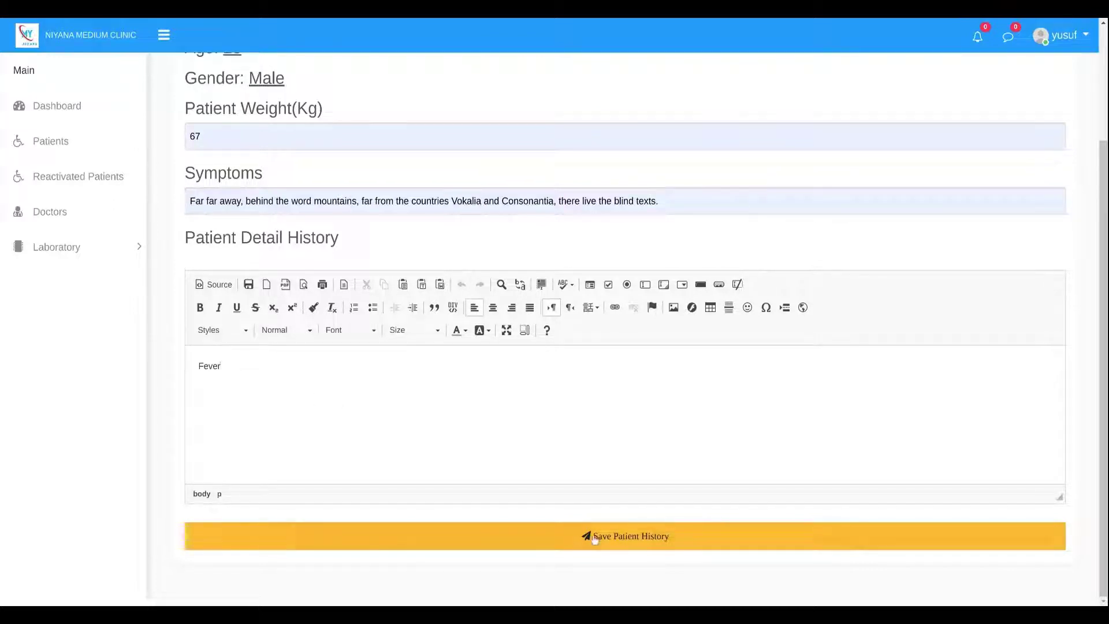
pyautogui.click(335, 536)
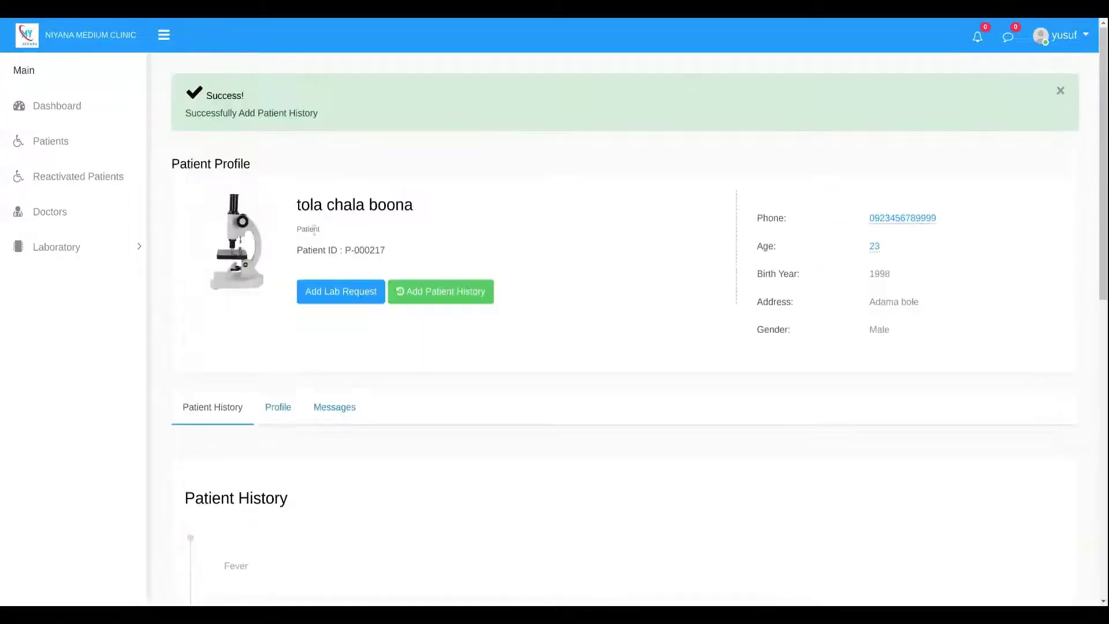
pyautogui.scroll(-9, 300, 379)
pyautogui.scroll(-2, 283, 424)
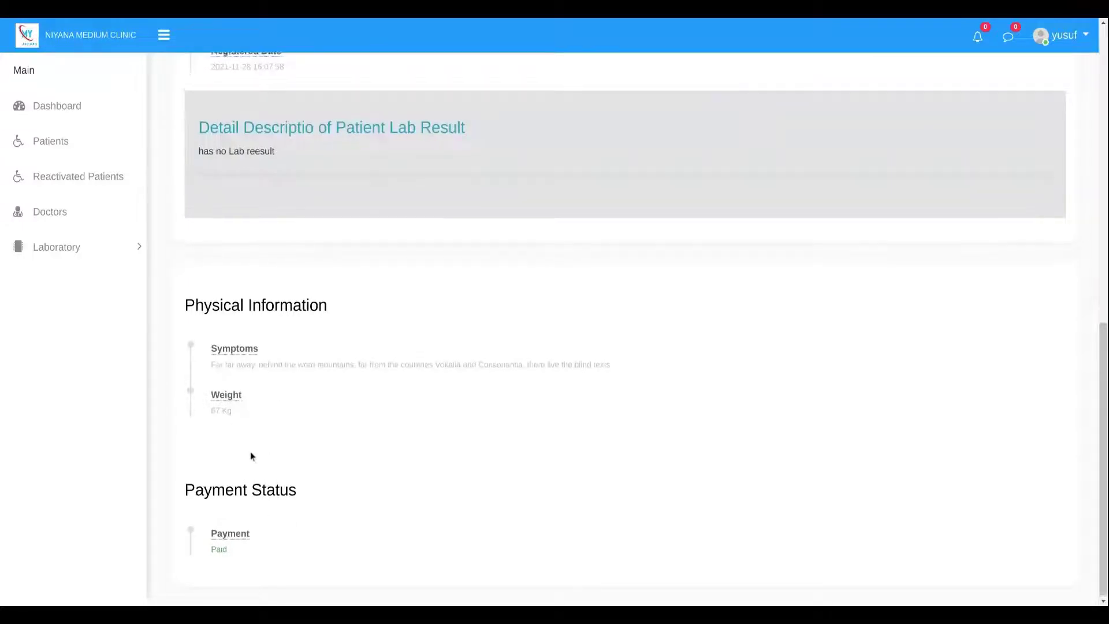
pyautogui.scroll(11, 253, 453)
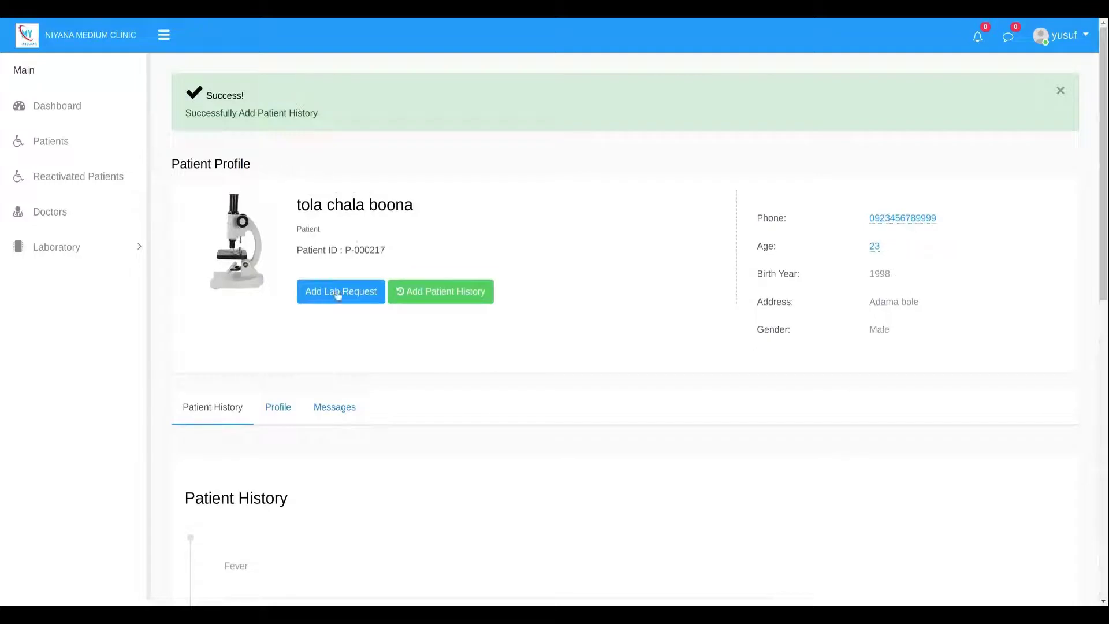
# Start a lab request for the patient, ticking the Chemical urine and WBC/Dif tests.
pyautogui.click(341, 291)
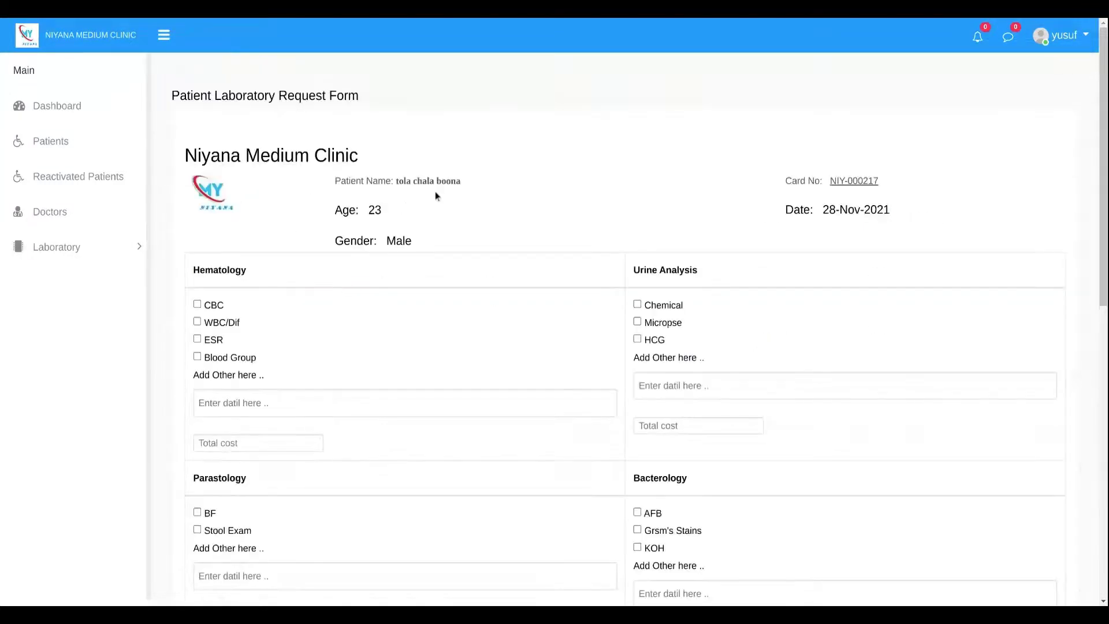
pyautogui.scroll(-1, 332, 153)
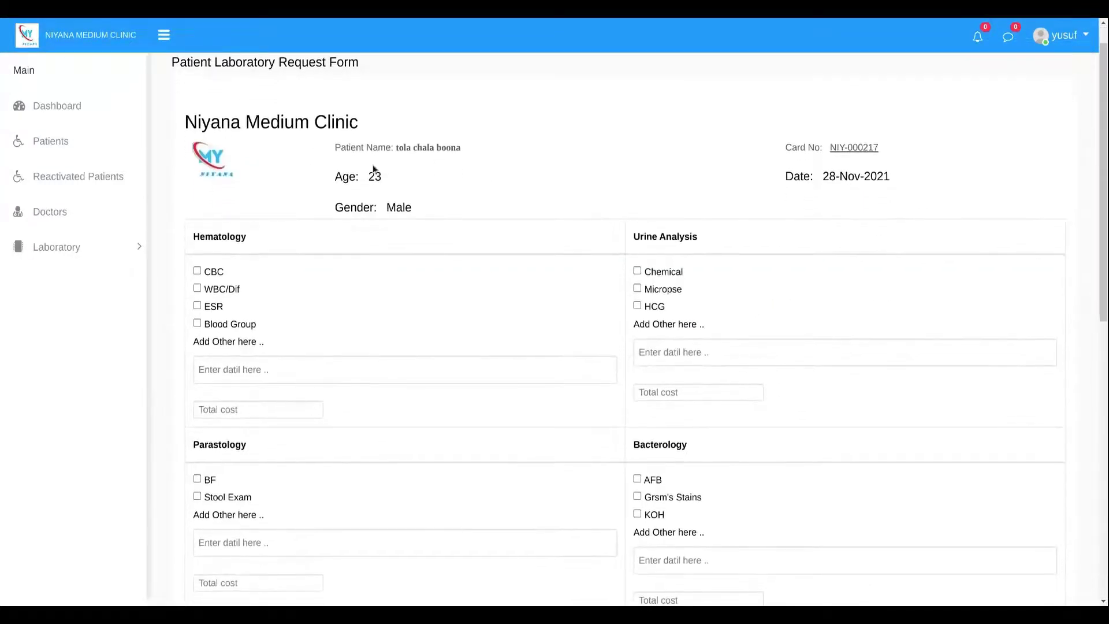
pyautogui.moveTo(396, 147); pyautogui.dragTo(462, 148)
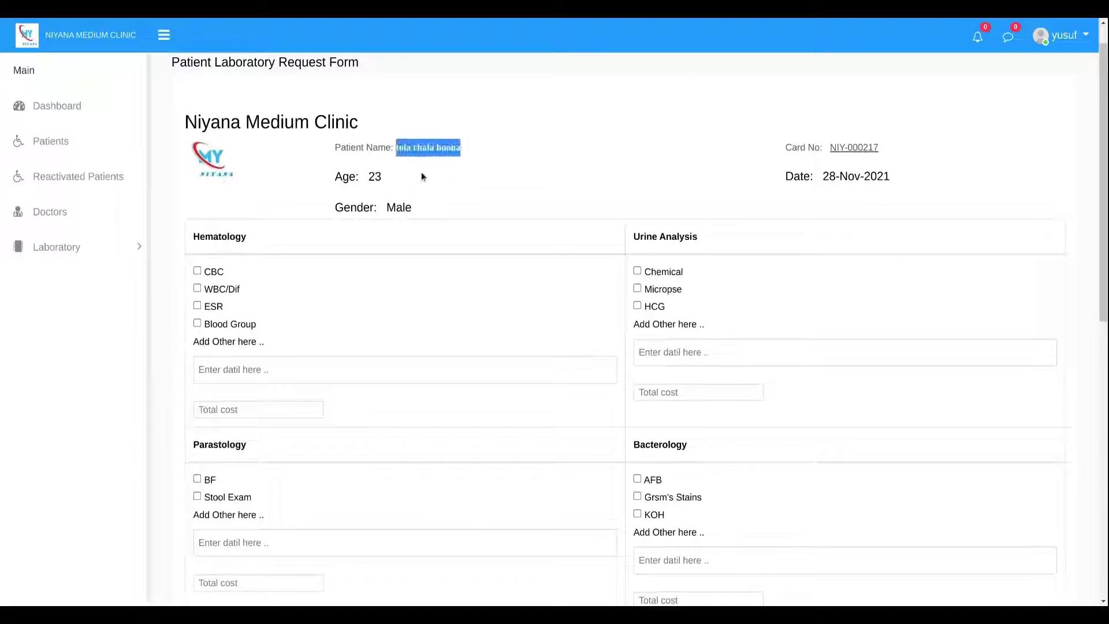
pyautogui.moveTo(383, 177); pyautogui.dragTo(375, 176)
pyautogui.click(376, 177)
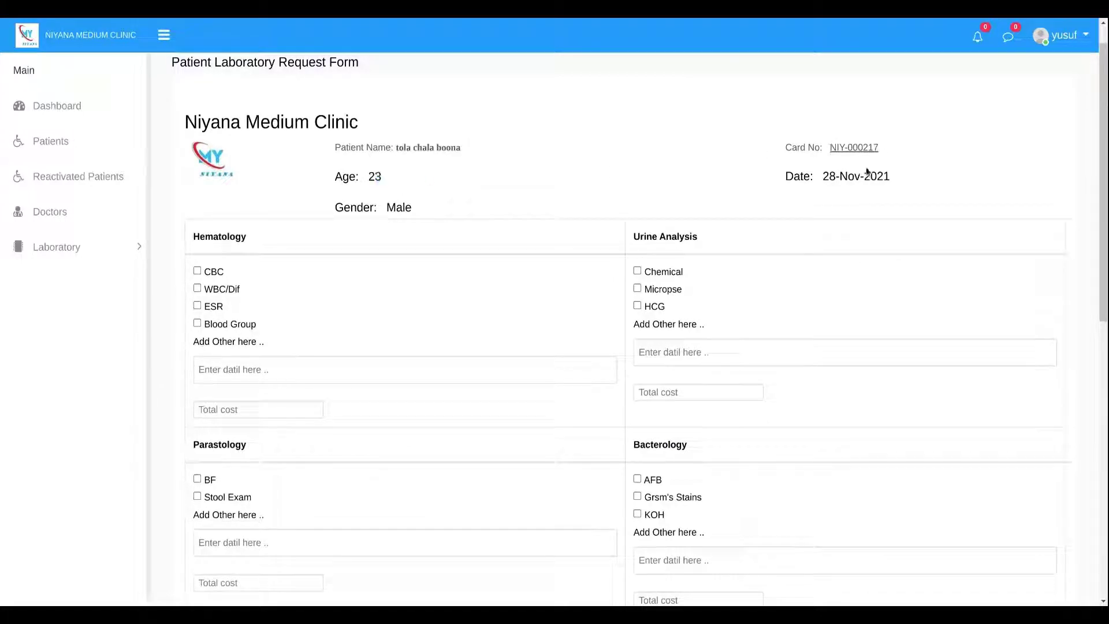
pyautogui.moveTo(784, 179); pyautogui.dragTo(343, 198)
pyautogui.click(509, 291)
pyautogui.click(639, 271)
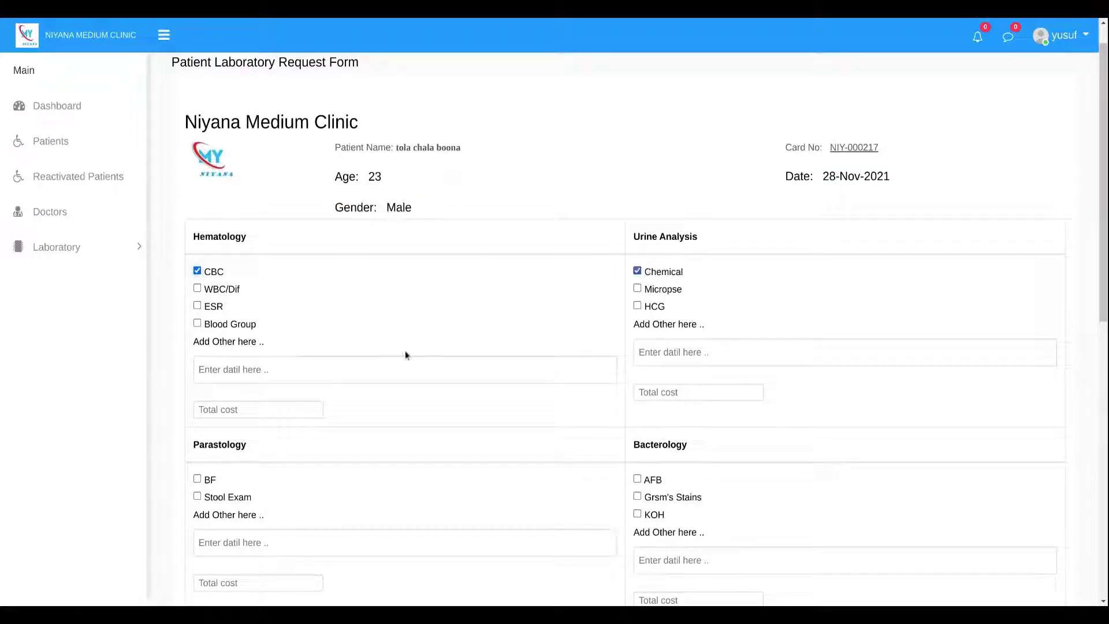
pyautogui.click(197, 288)
pyautogui.scroll(-1, 386, 364)
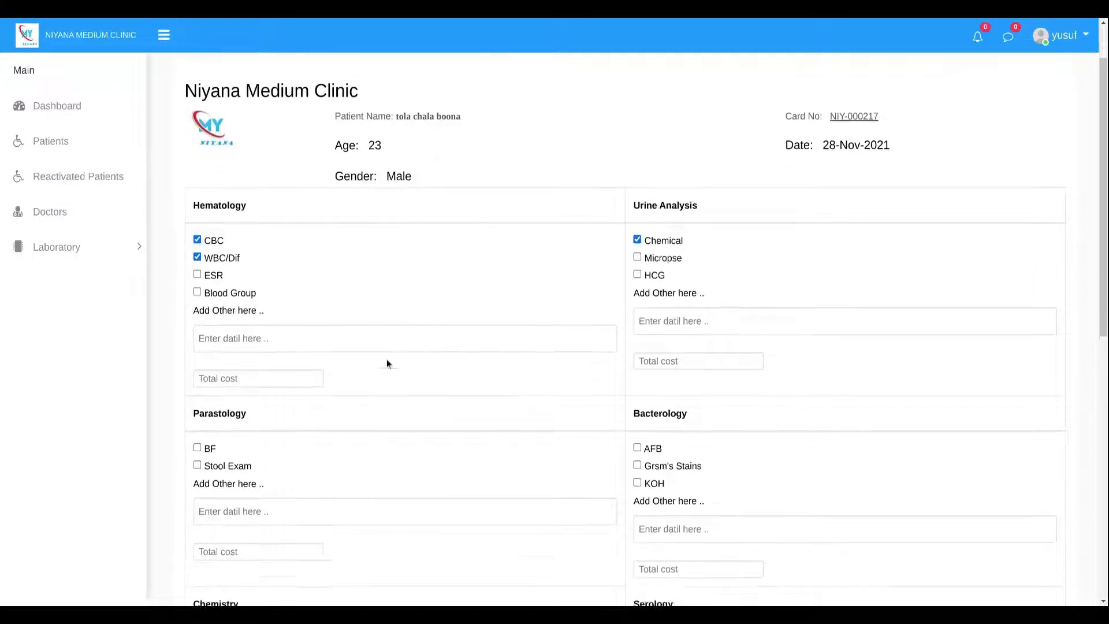
# Set the Hematology total cost to 200 and Urine Analysis total cost to 100.
pyautogui.click(243, 308)
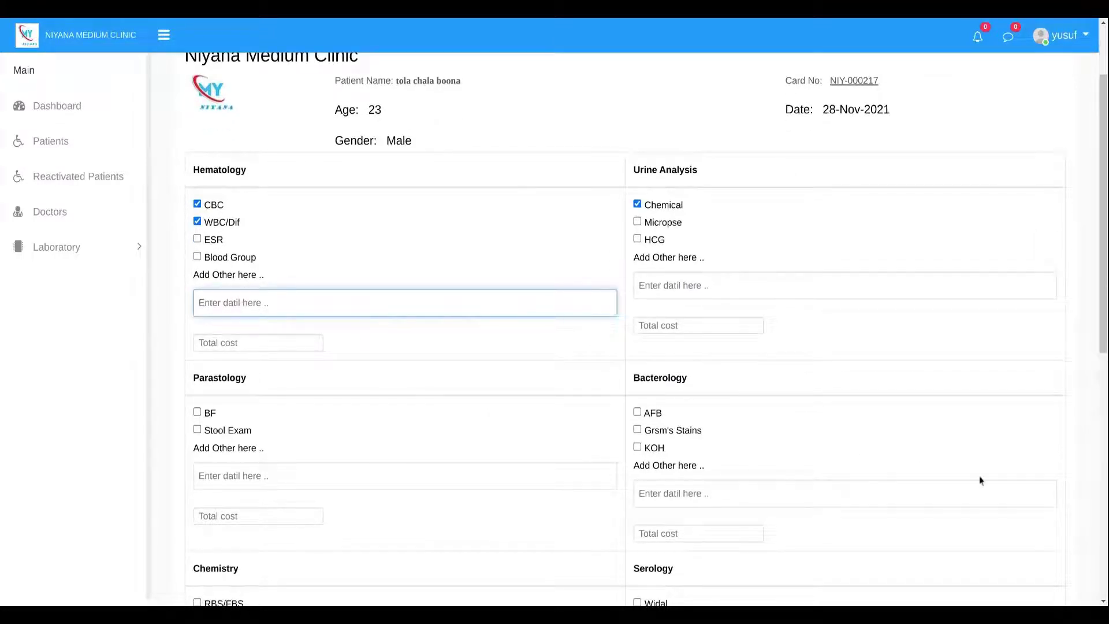
pyautogui.write('200')
pyautogui.click(702, 321)
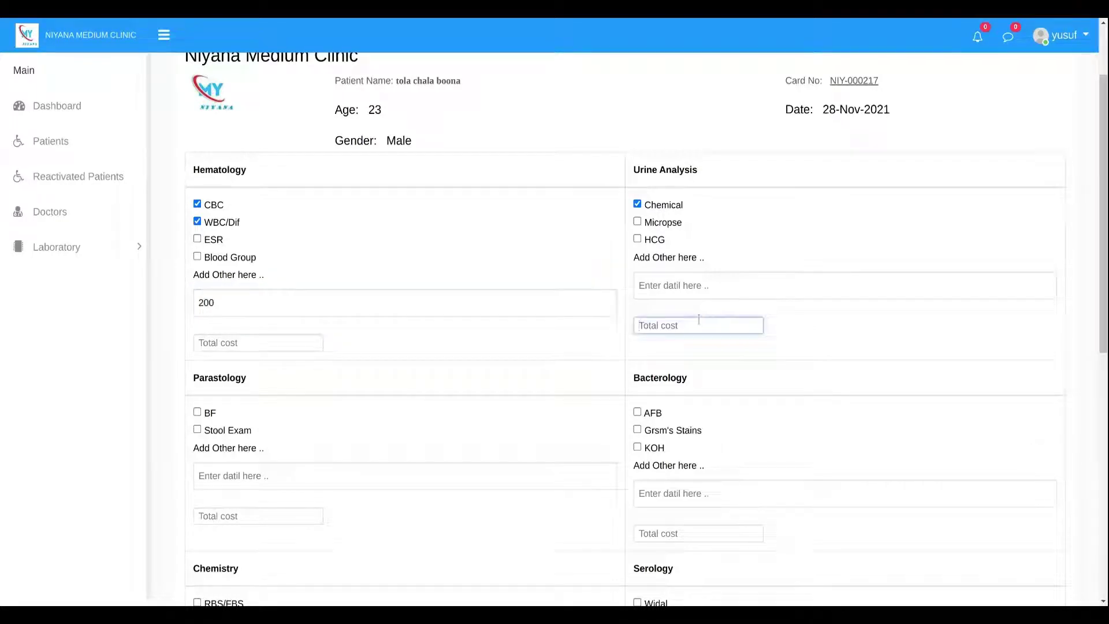
pyautogui.moveTo(223, 303); pyautogui.dragTo(168, 294)
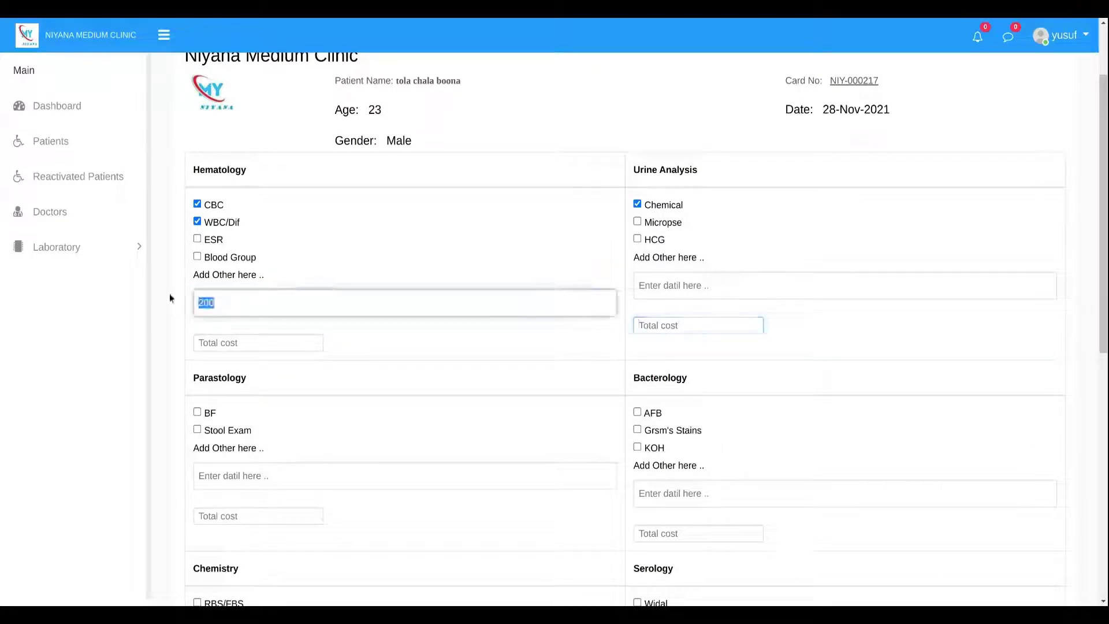
pyautogui.press('BackSpace')
pyautogui.click(243, 341)
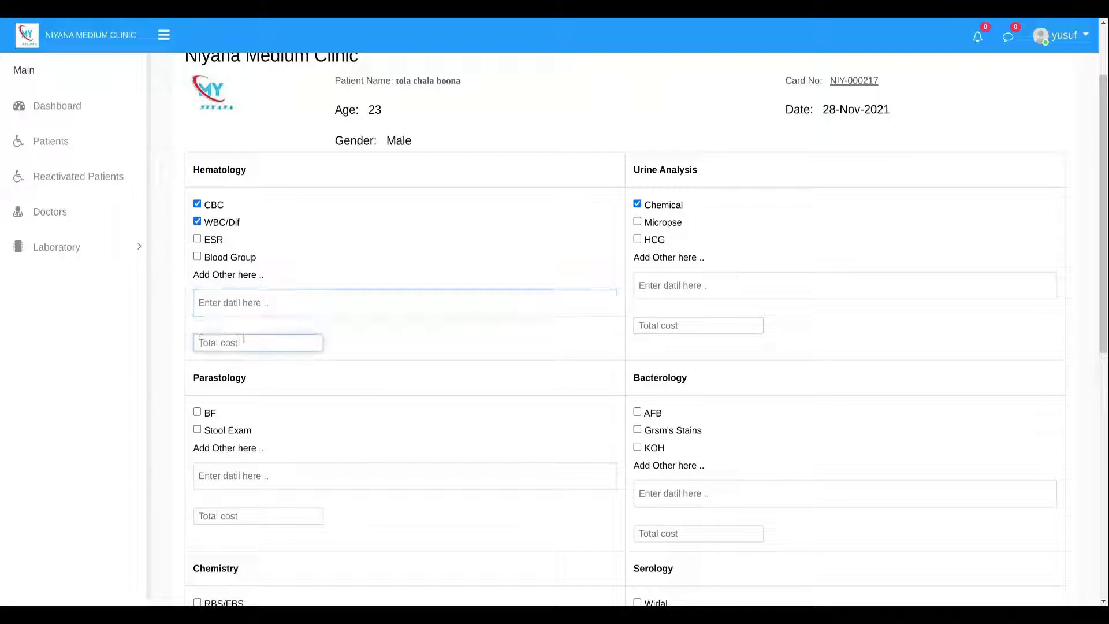
pyautogui.write('200')
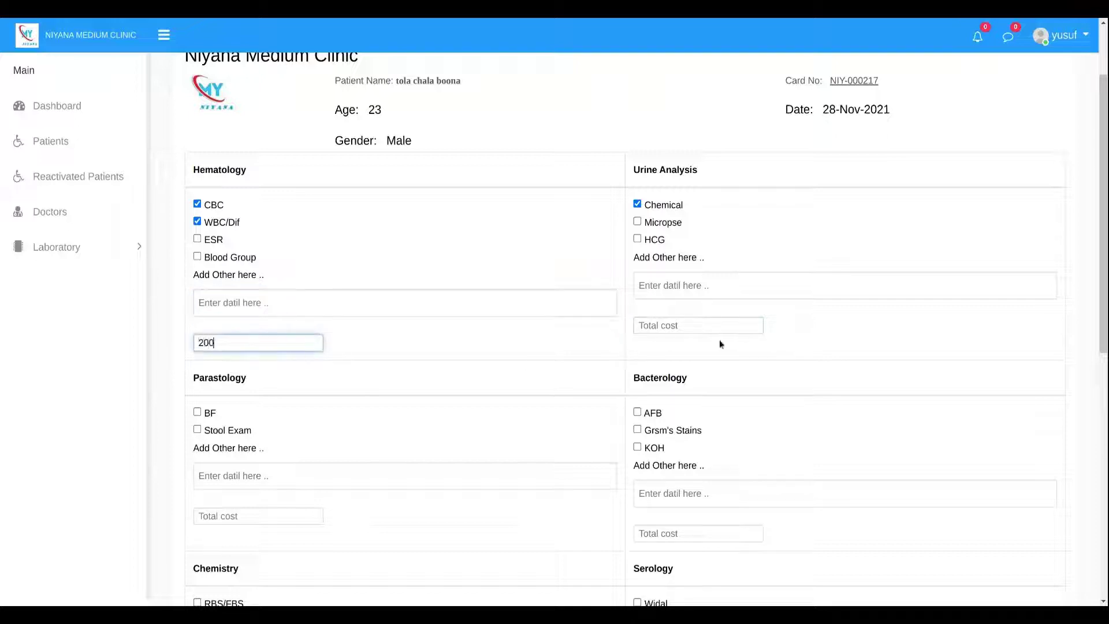
pyautogui.click(678, 328)
pyautogui.write('100')
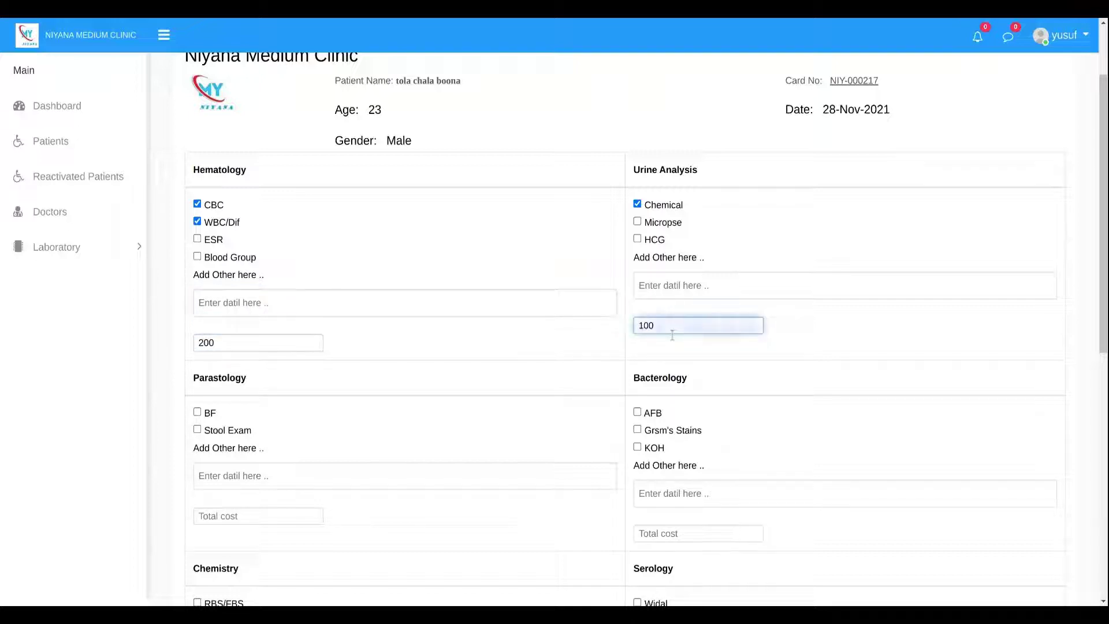
pyautogui.click(648, 348)
pyautogui.scroll(-4, 234, 432)
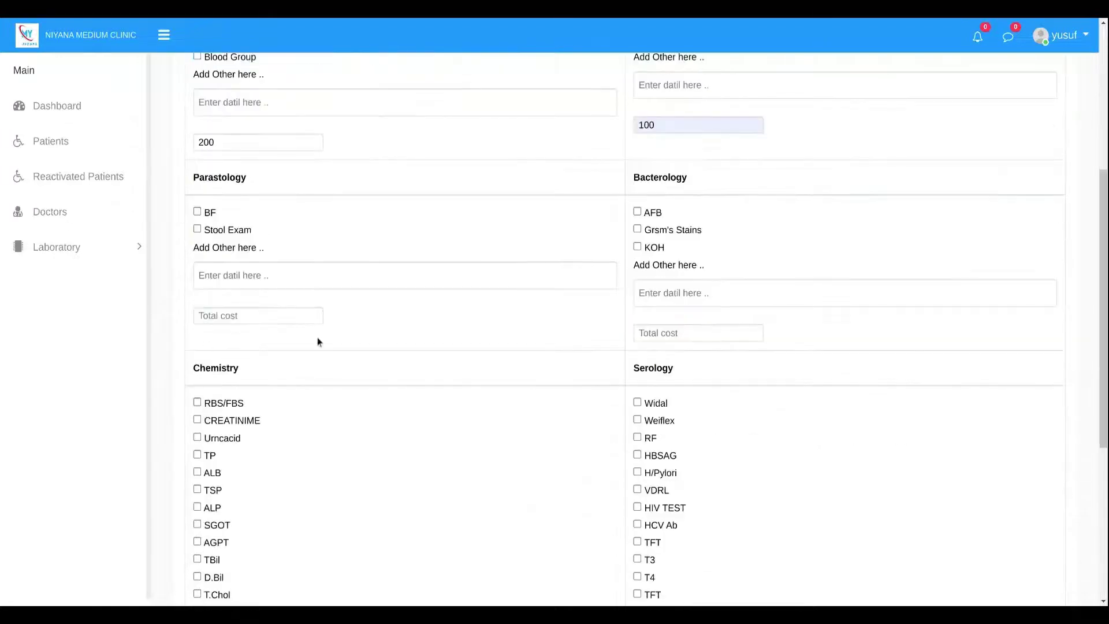
# Add the BF parasitology test at 100, confirm the 400 total and send the request.
pyautogui.click(198, 212)
pyautogui.click(229, 312)
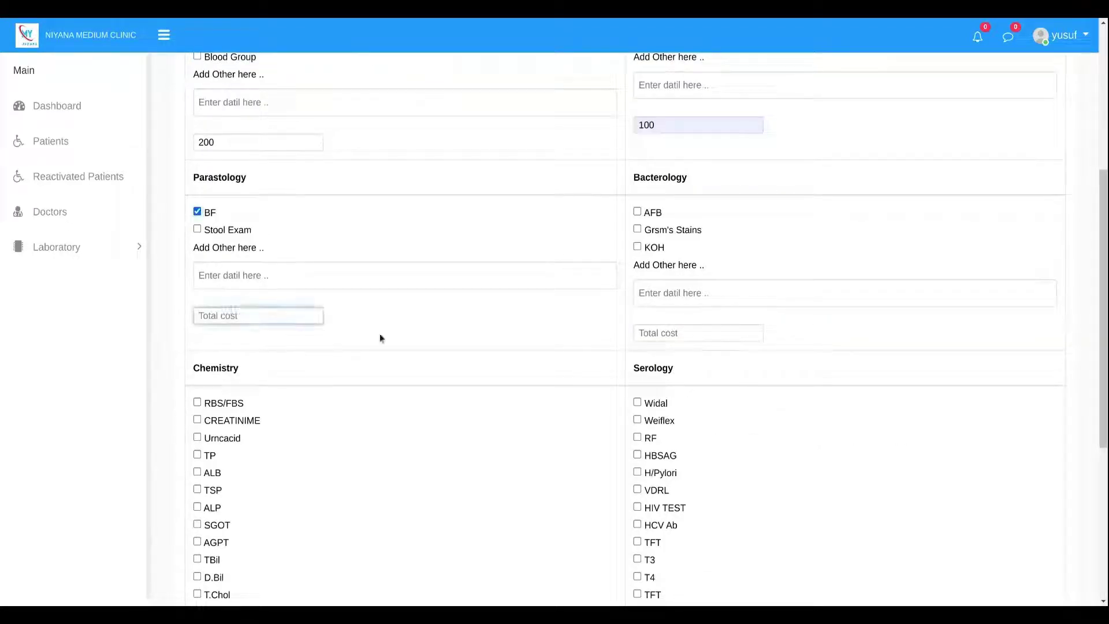
pyautogui.write('100')
pyautogui.scroll(-5, 398, 382)
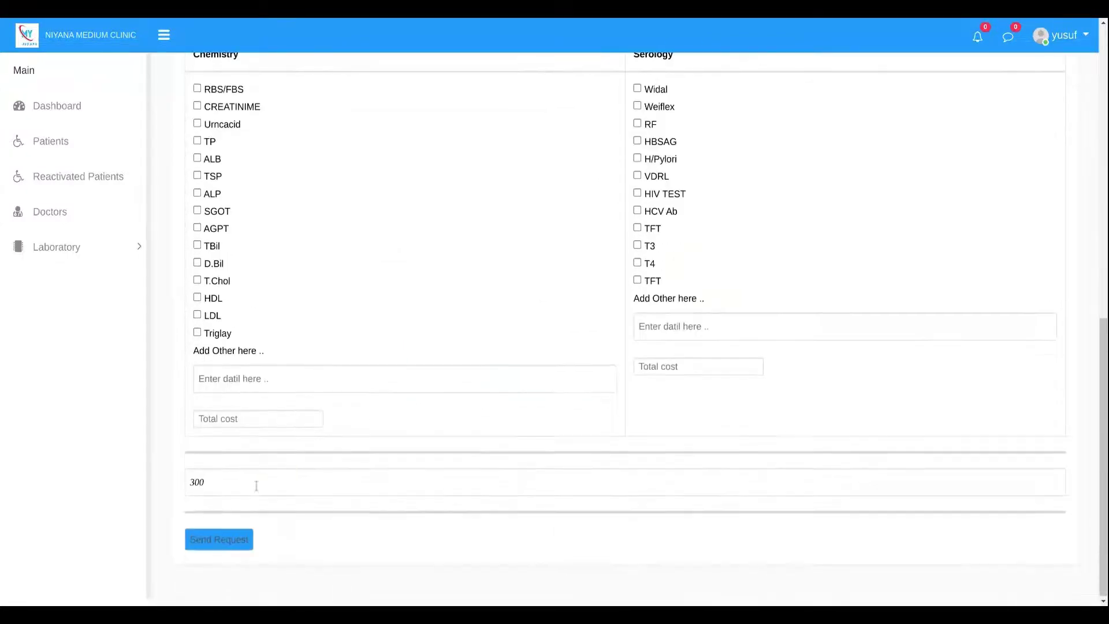
pyautogui.click(212, 480)
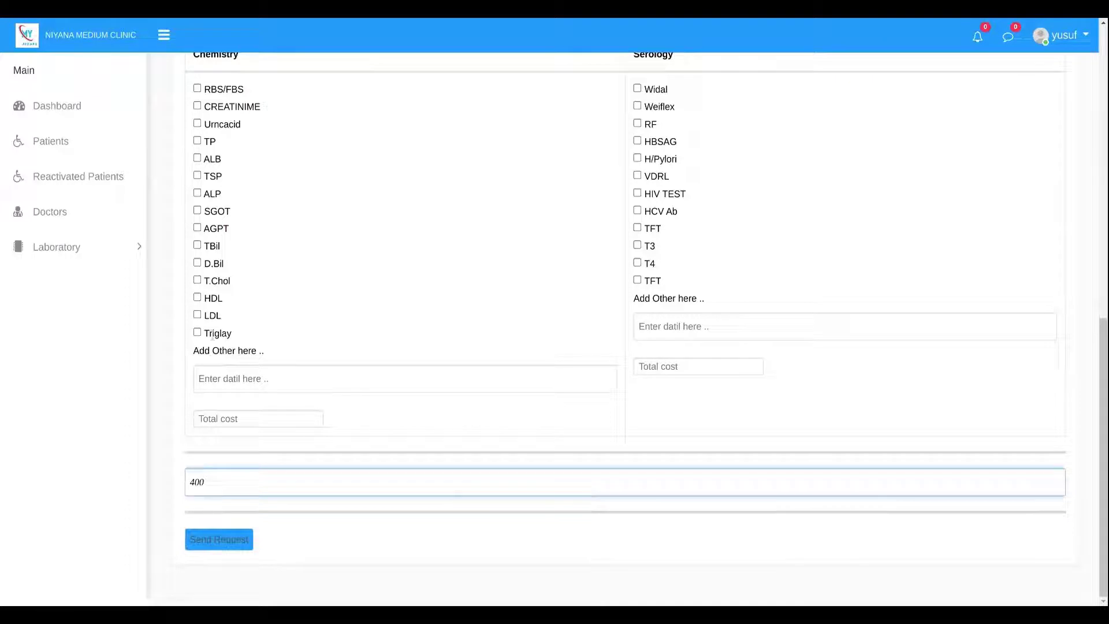
pyautogui.click(230, 544)
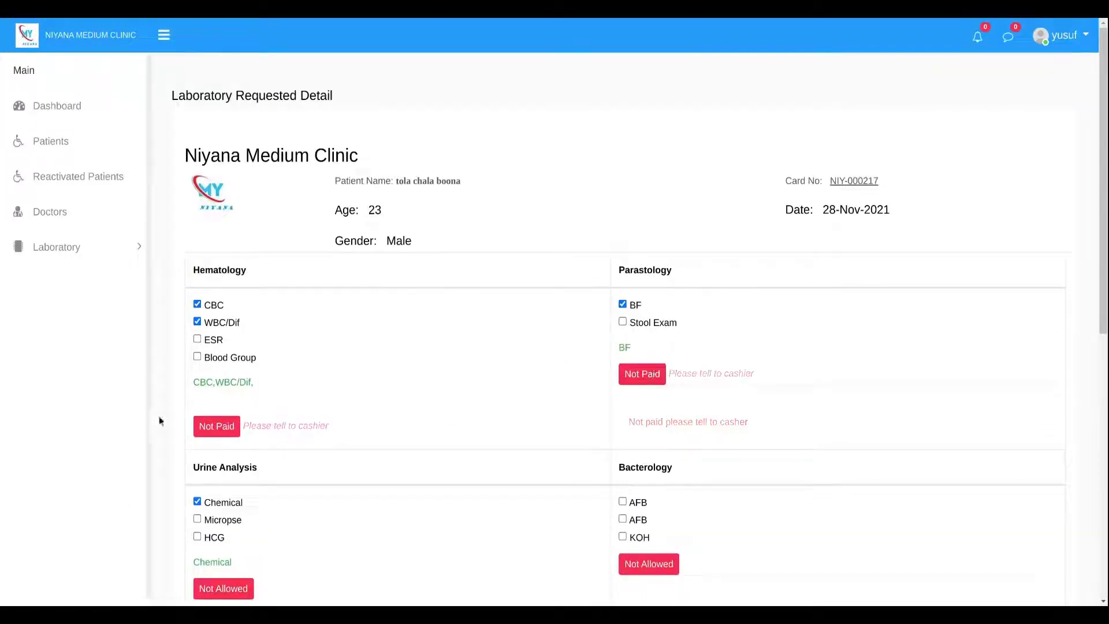
# Log out of the current staff account.
pyautogui.scroll(-9, 366, 479)
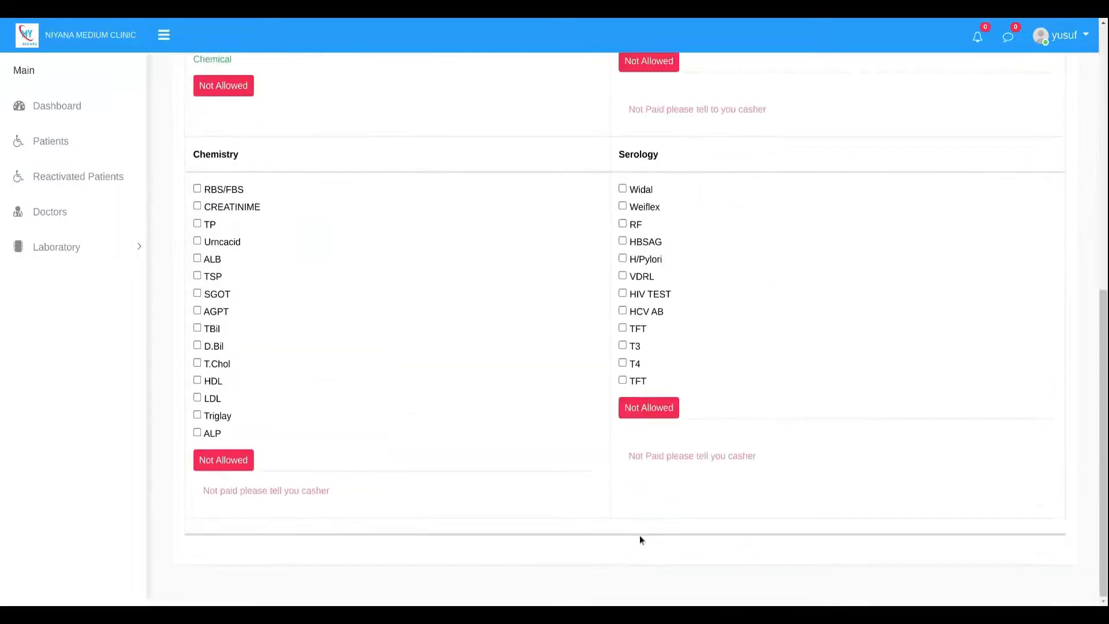
pyautogui.scroll(7, 792, 400)
pyautogui.click(1062, 35)
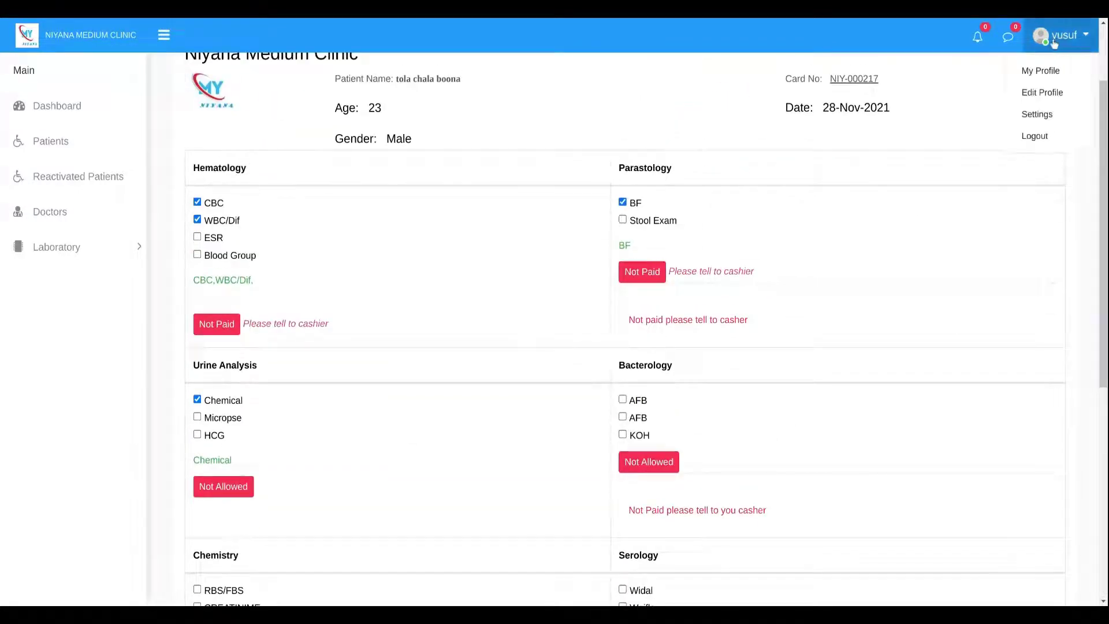
pyautogui.click(972, 145)
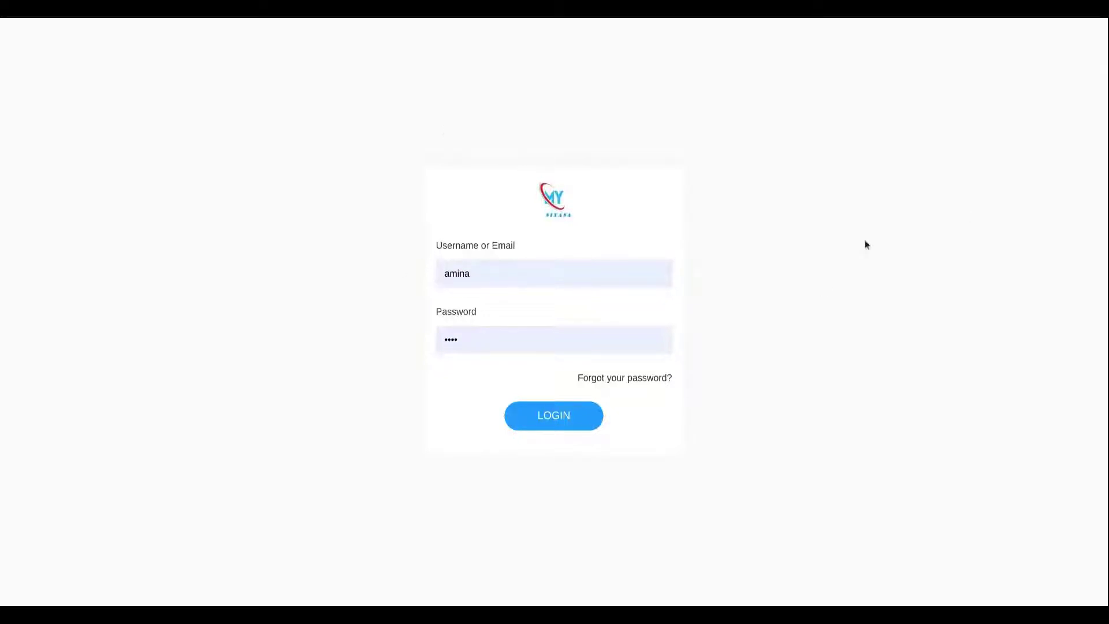
# Sign in with the cashier account and open Payment > Laboratory Payment.
pyautogui.click(552, 415)
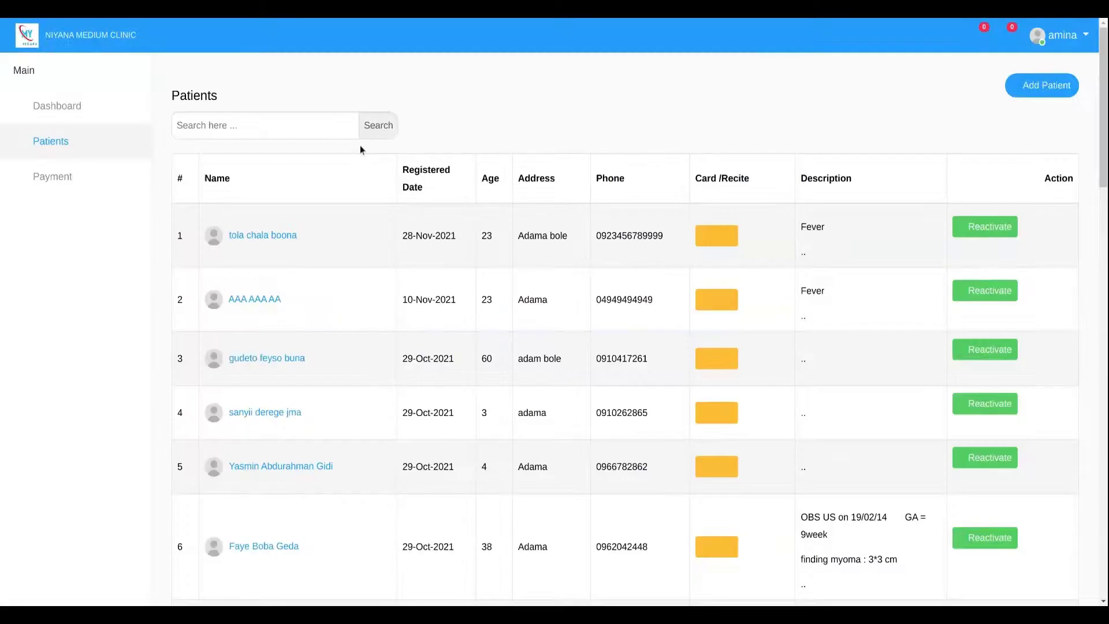
pyautogui.click(60, 179)
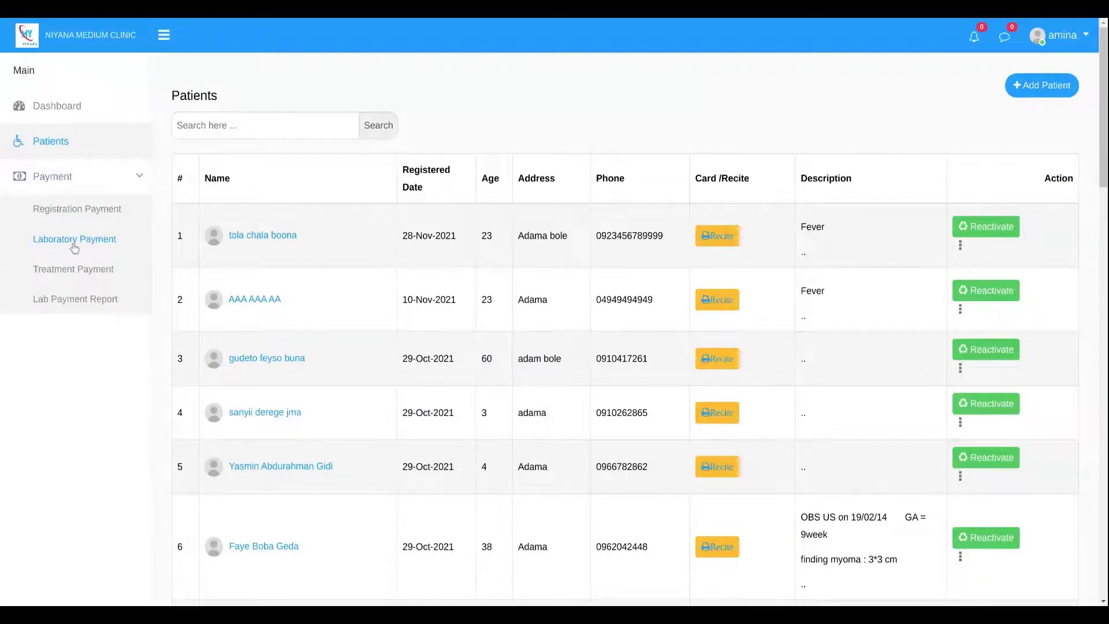
pyautogui.click(72, 242)
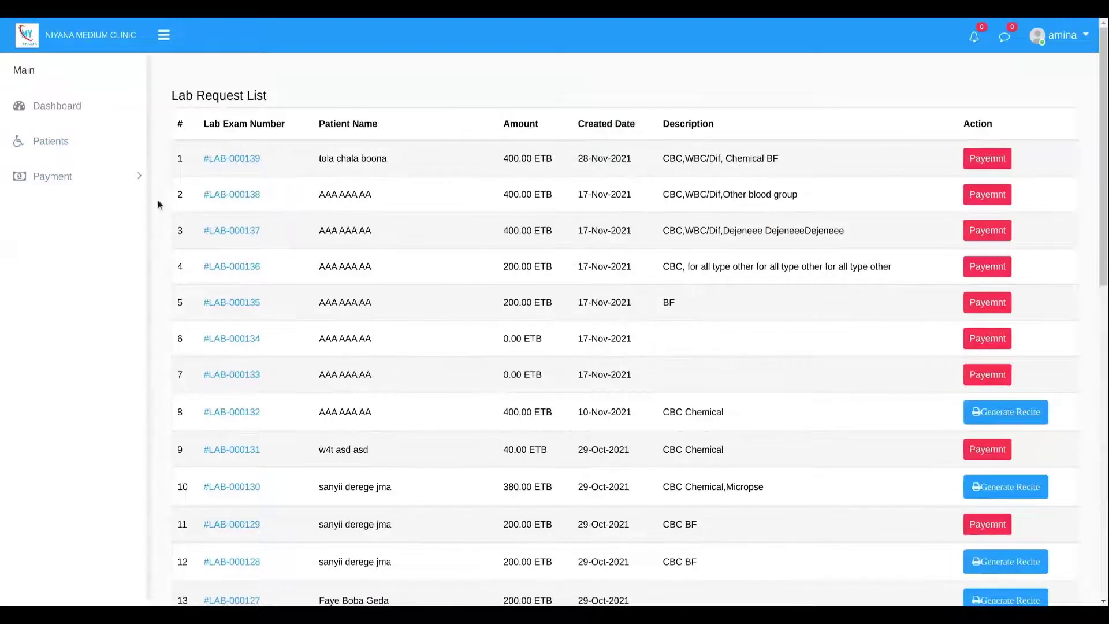
# Mark the new patient's 400 ETB lab request as paid.
pyautogui.click(982, 161)
pyautogui.scroll(-1, 309, 322)
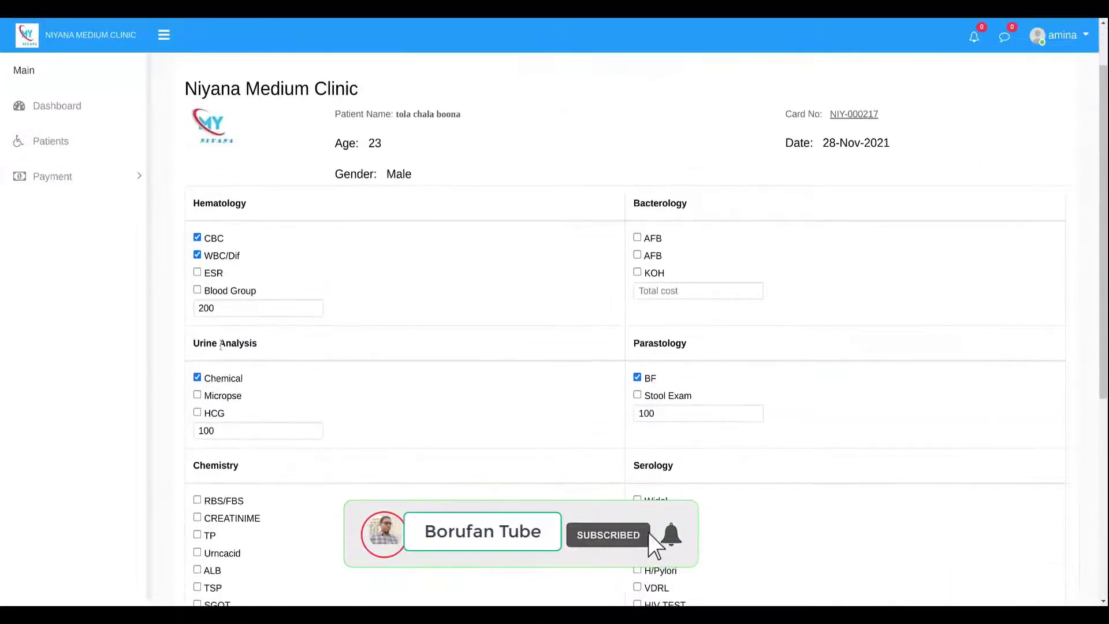
pyautogui.click(654, 293)
pyautogui.scroll(-5, 247, 389)
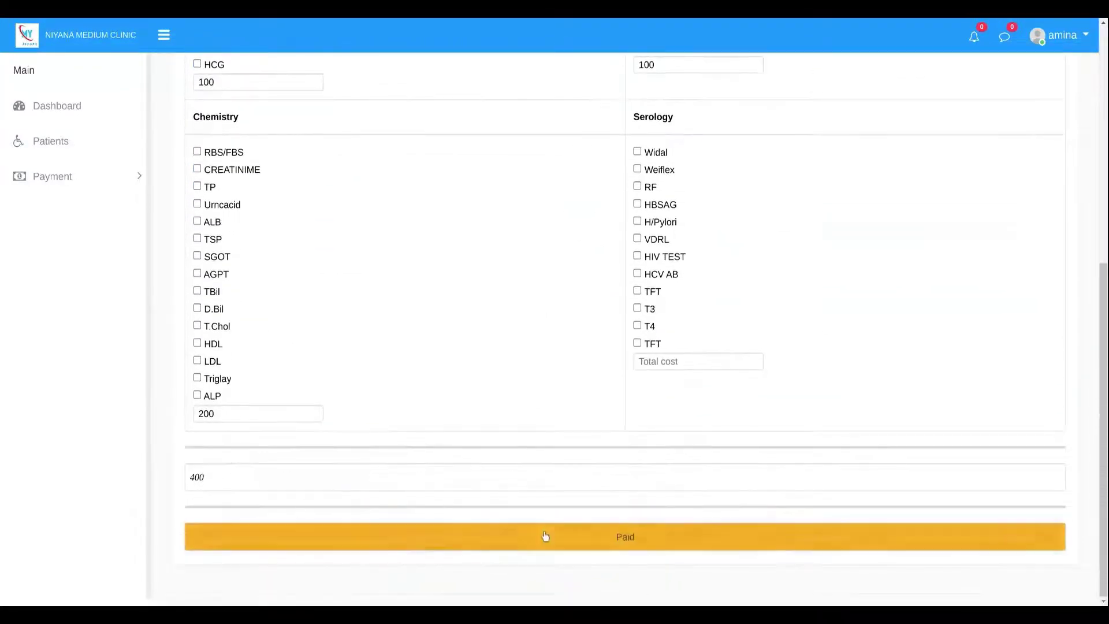
pyautogui.click(539, 540)
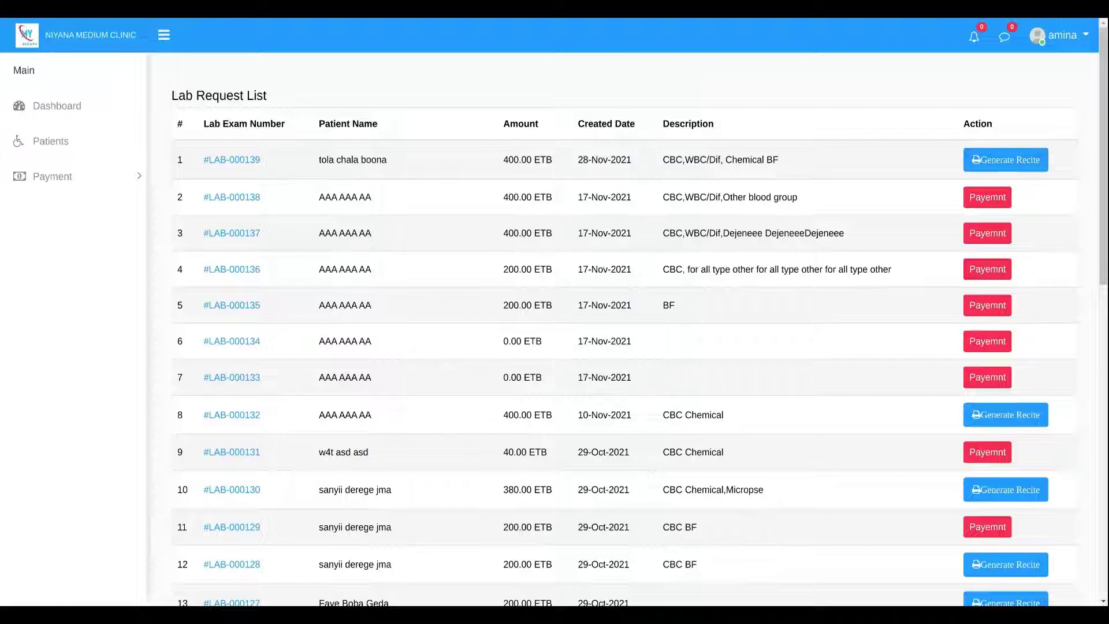
# Look over the Lab Request List, then log out of the cashier account.
pyautogui.scroll(-3, 943, 344)
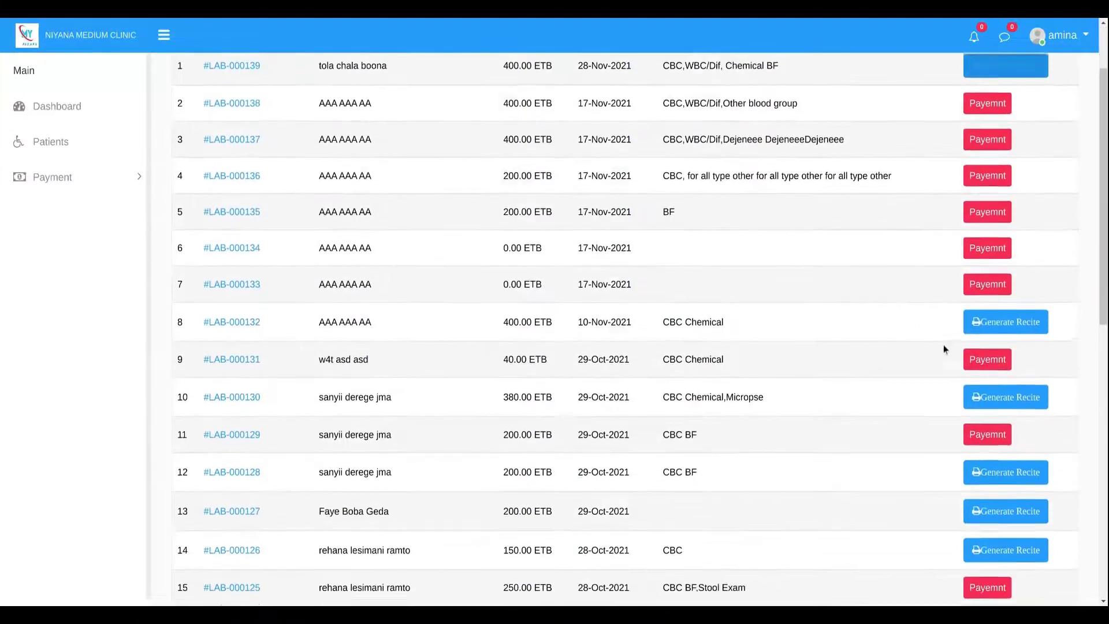
pyautogui.scroll(-3, 958, 351)
pyautogui.scroll(-5, 521, 326)
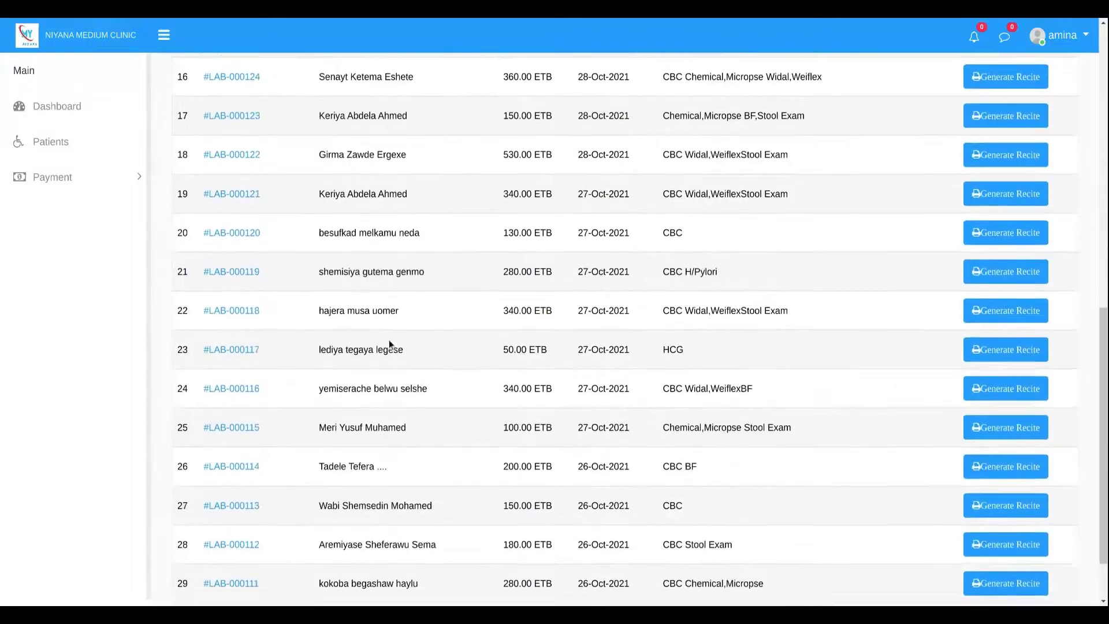
pyautogui.scroll(2, 258, 429)
pyautogui.scroll(5, 40, 244)
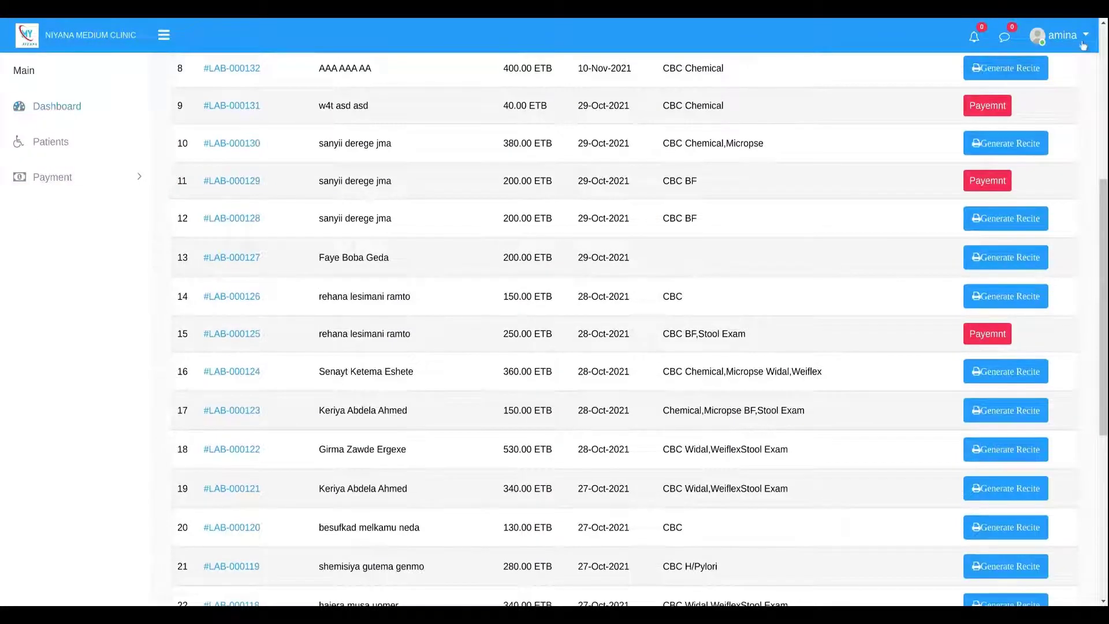
pyautogui.click(1062, 36)
pyautogui.click(1033, 137)
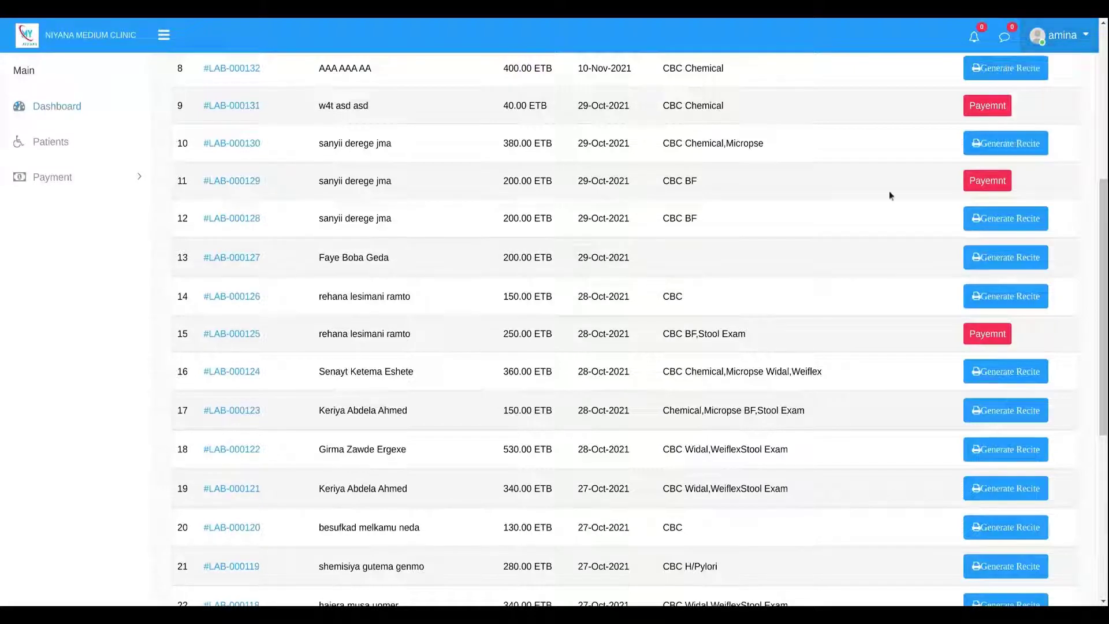
# Enter the laboratory user's username and pick the saved password.
pyautogui.moveTo(489, 270); pyautogui.dragTo(379, 267)
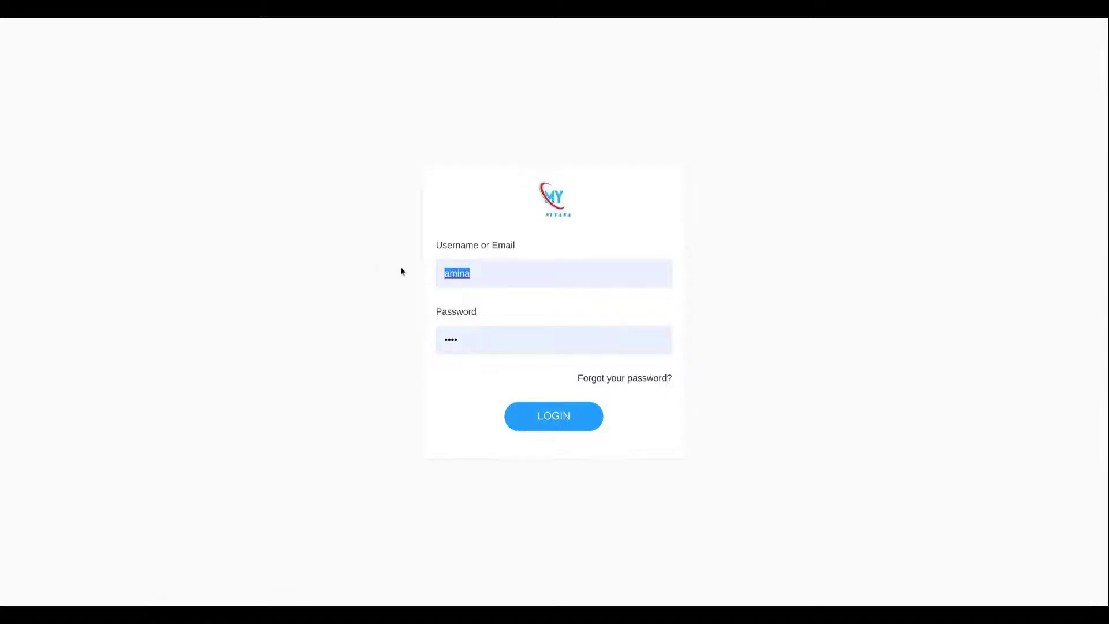
pyautogui.write('rai')
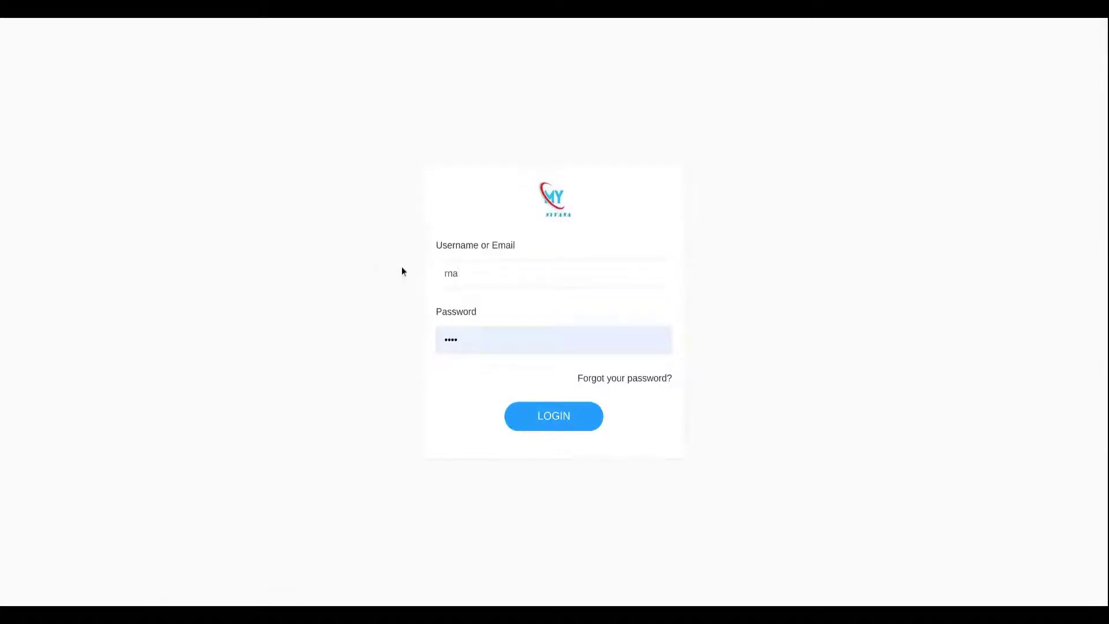
pyautogui.press('BackSpace')
pyautogui.press('BackSpace')
pyautogui.press('BackSpace')
pyautogui.write('enat')
pyautogui.click(442, 293)
# Log in and open the details of the newest waiting lab request.
pyautogui.click(522, 413)
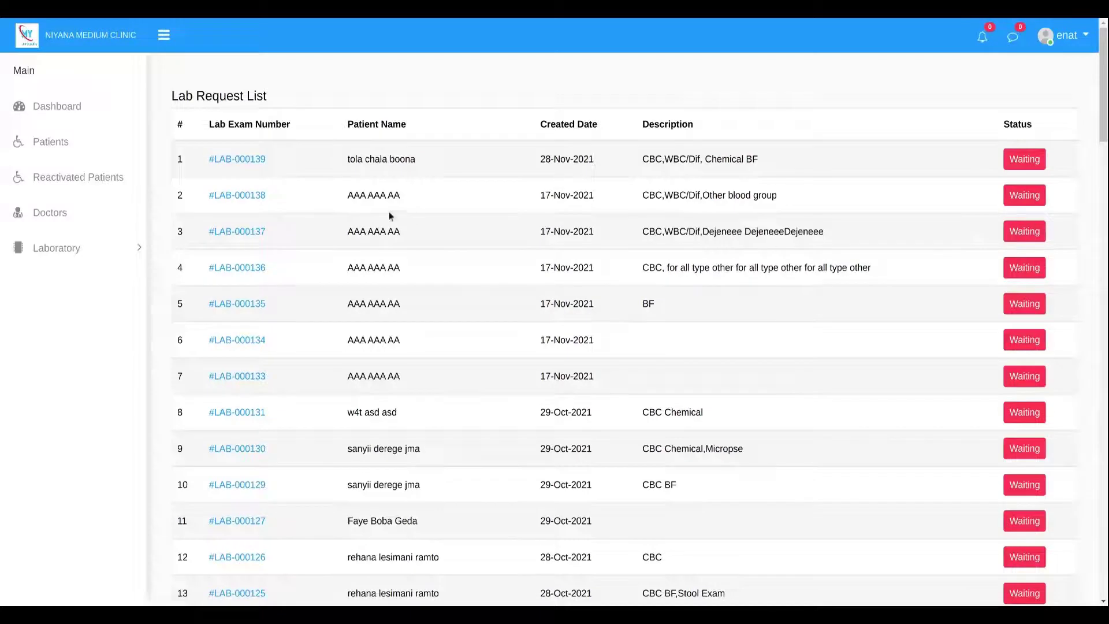
pyautogui.tripleClick(366, 158)
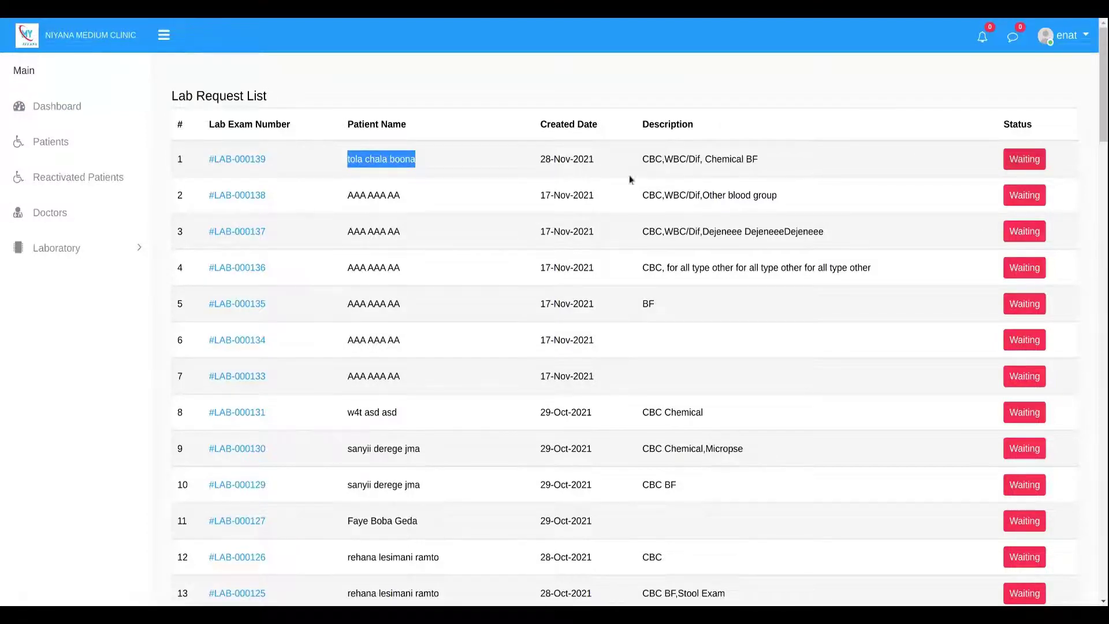
pyautogui.click(1023, 164)
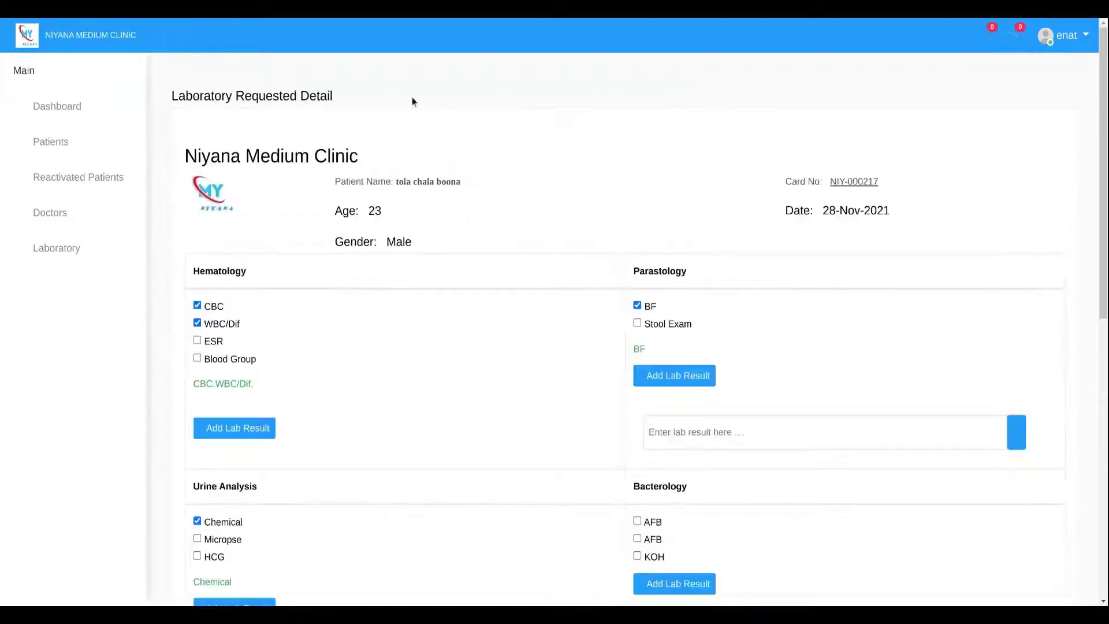
# Open the Hematology Add Lab Result form for the image photo_2021-10-18_05-04-22.jpg.
pyautogui.scroll(-3, 174, 208)
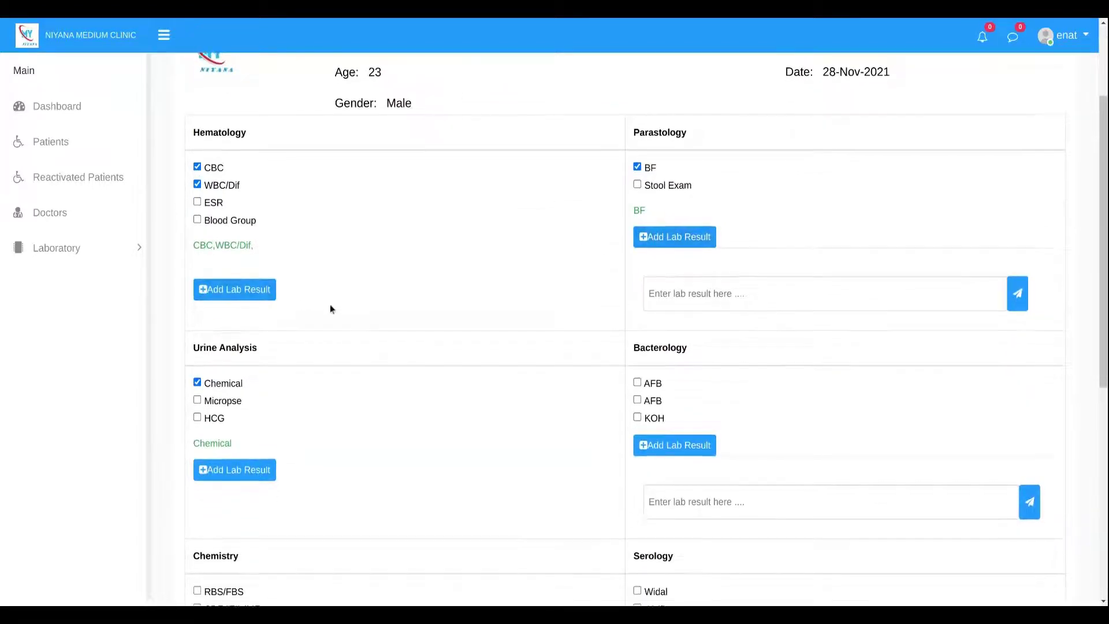
pyautogui.scroll(-1, 215, 241)
pyautogui.scroll(1, 216, 204)
pyautogui.moveTo(230, 265); pyautogui.dragTo(182, 244)
pyautogui.click(182, 244)
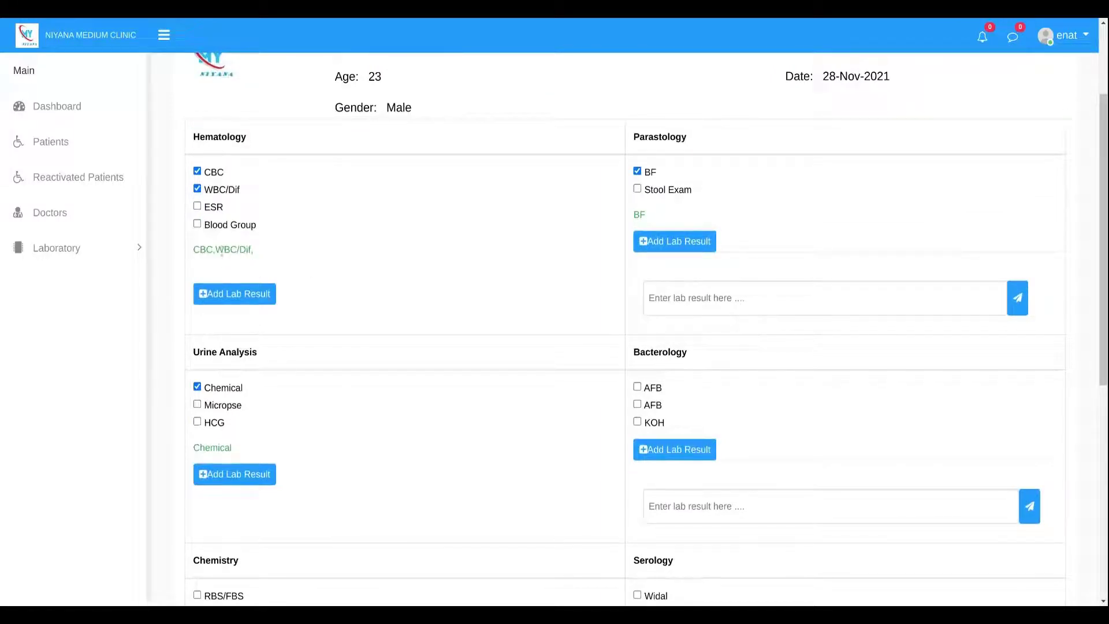
pyautogui.click(224, 296)
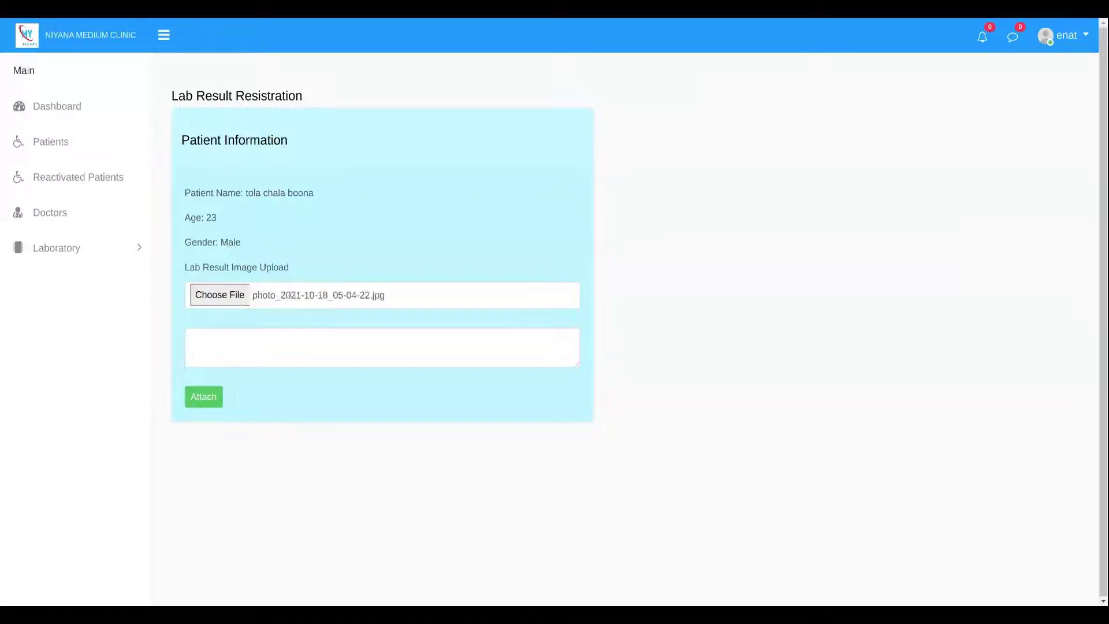
# Paste the test result details into the notes and attach the Hematology result.
pyautogui.click(227, 338)
pyautogui.hotkey('ctrl', 'v')
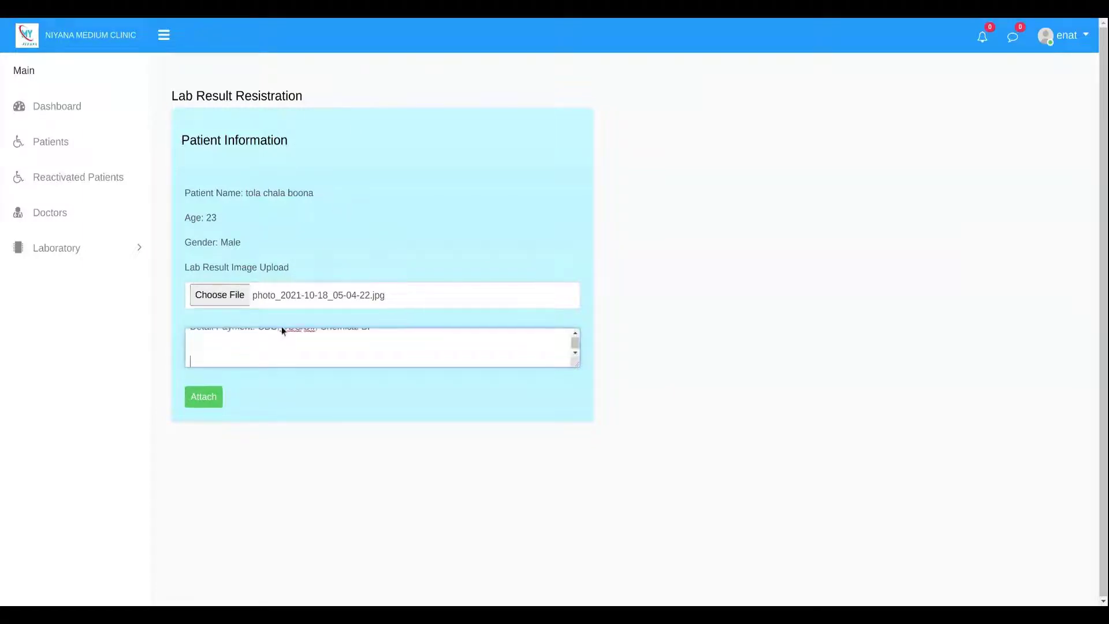
pyautogui.click(202, 397)
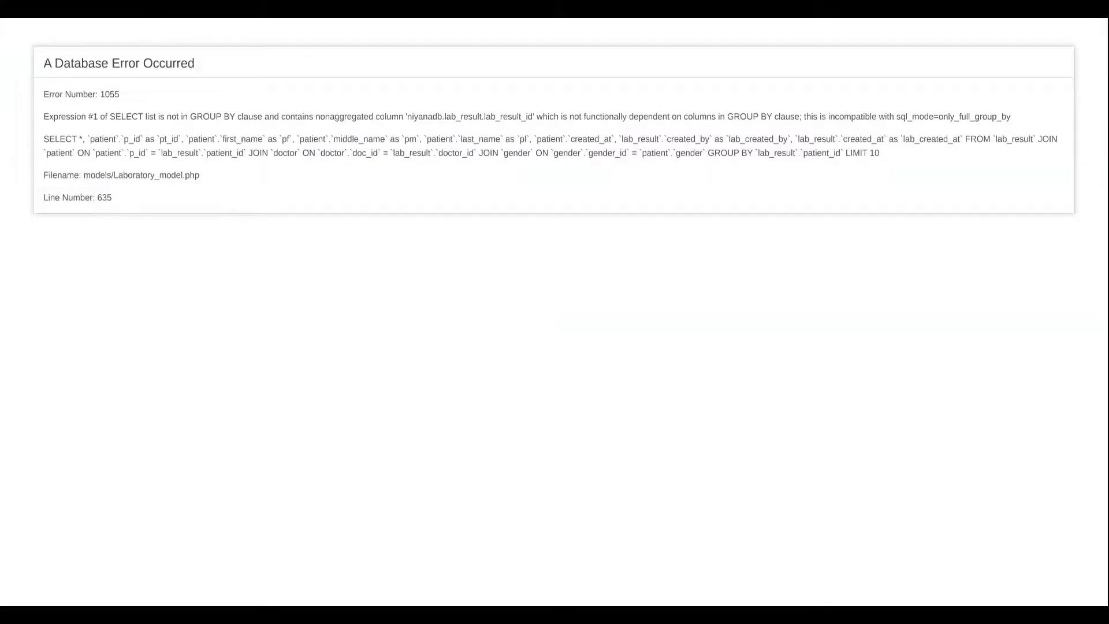
# Go back from the database error page with Alt+Left.
pyautogui.hotkey('alt', 'Left')
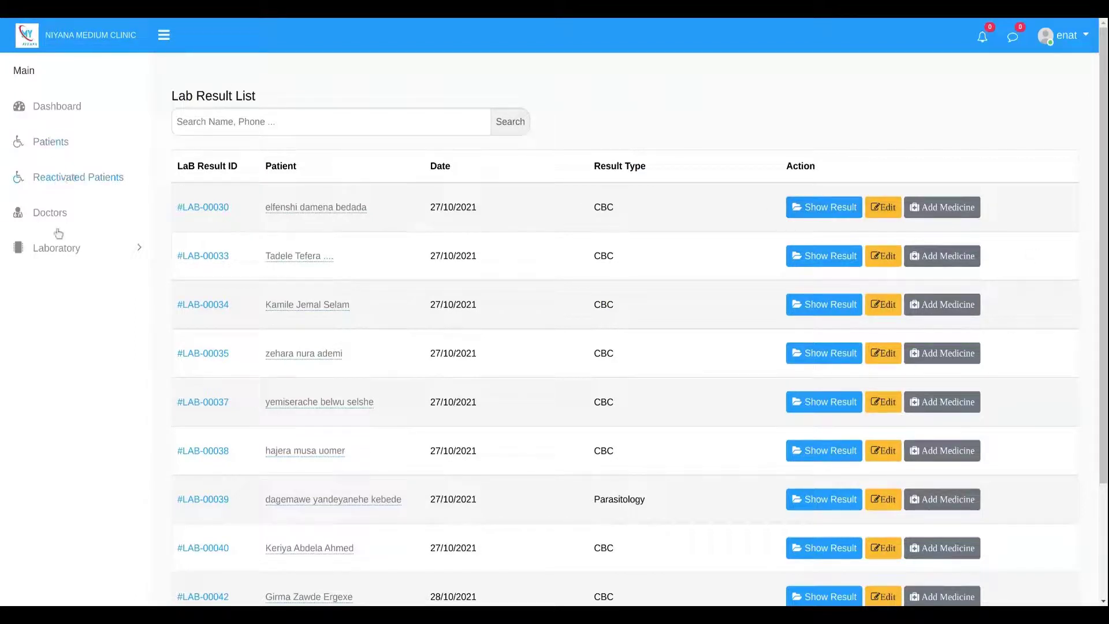
pyautogui.click(62, 255)
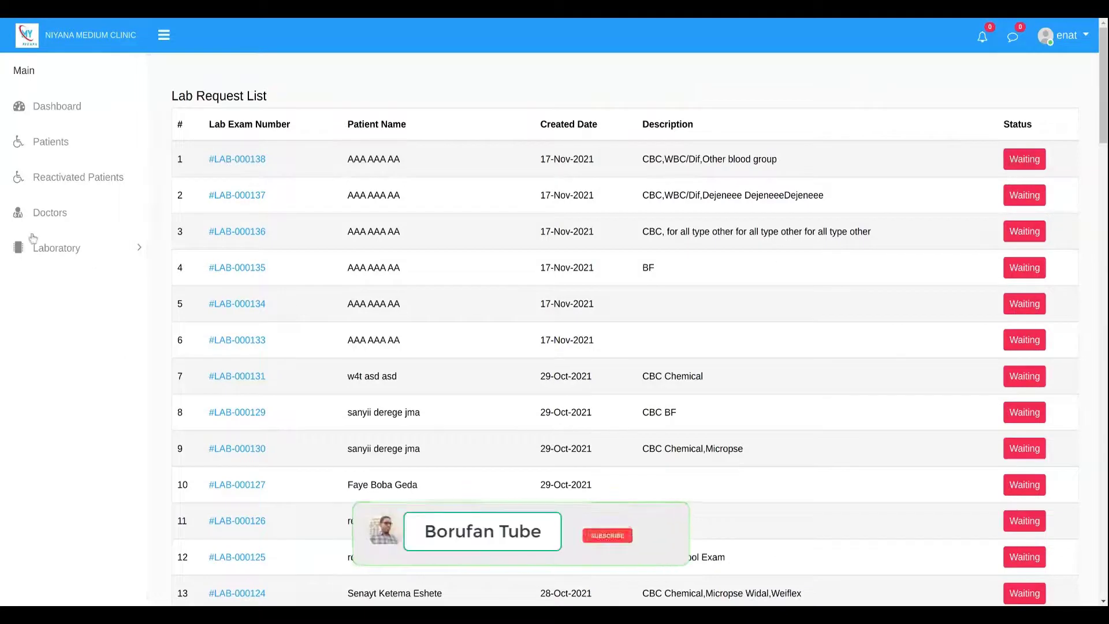
pyautogui.click(68, 248)
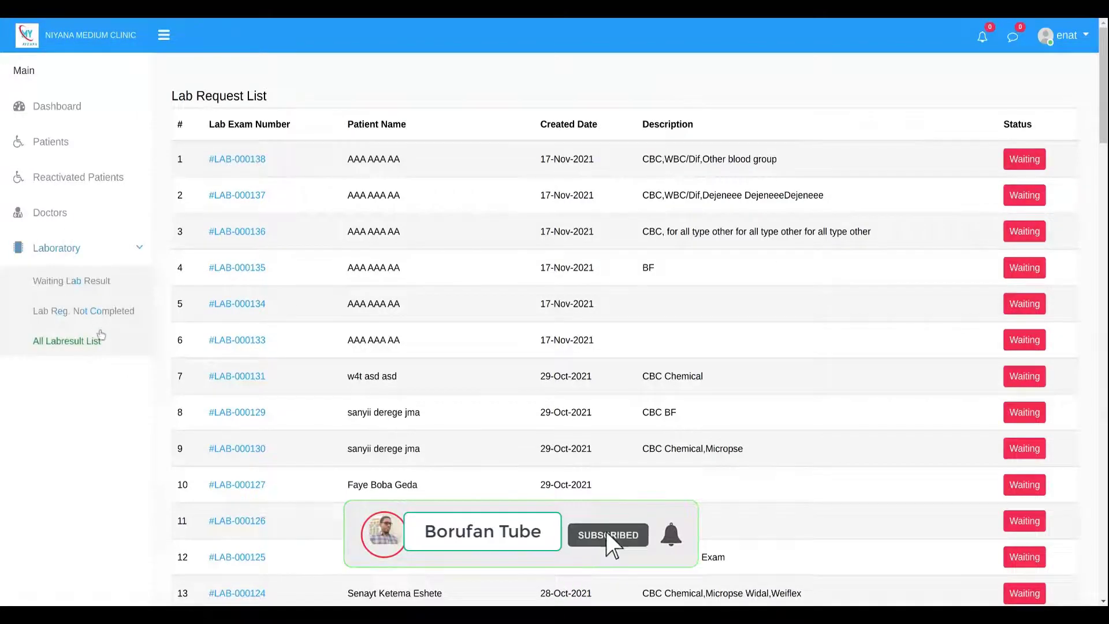
pyautogui.click(83, 282)
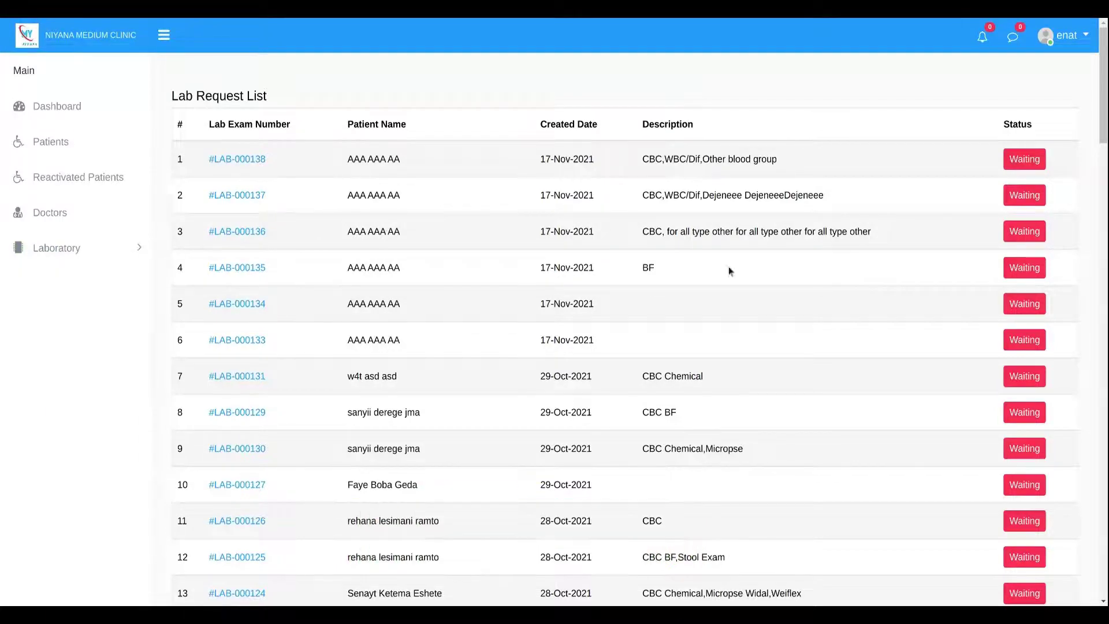
pyautogui.scroll(-2, 123, 255)
pyautogui.click(57, 250)
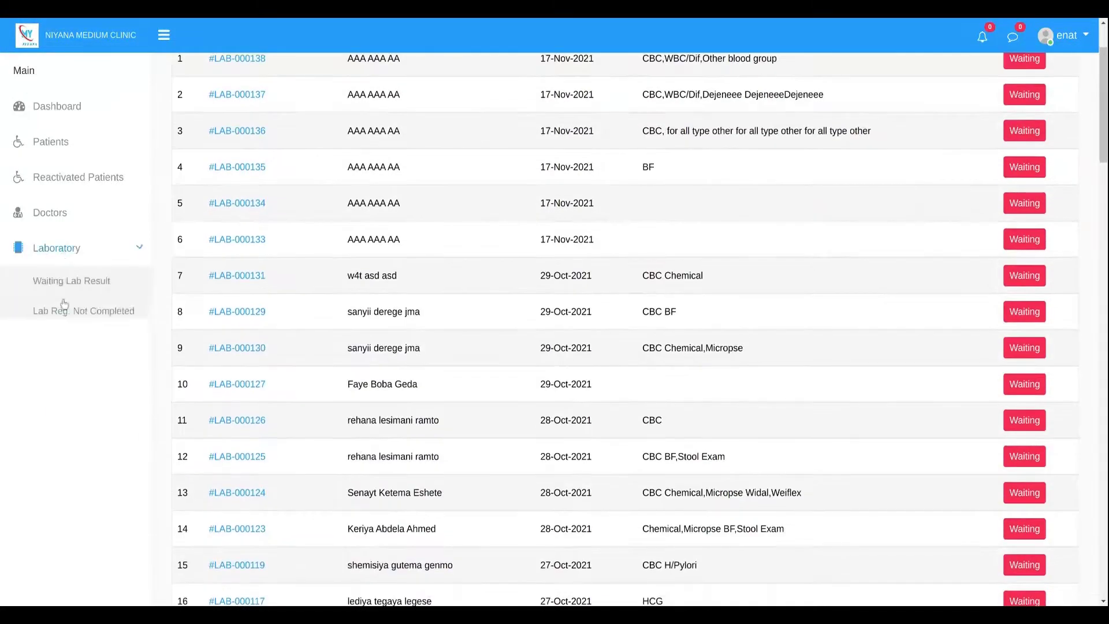
pyautogui.click(67, 342)
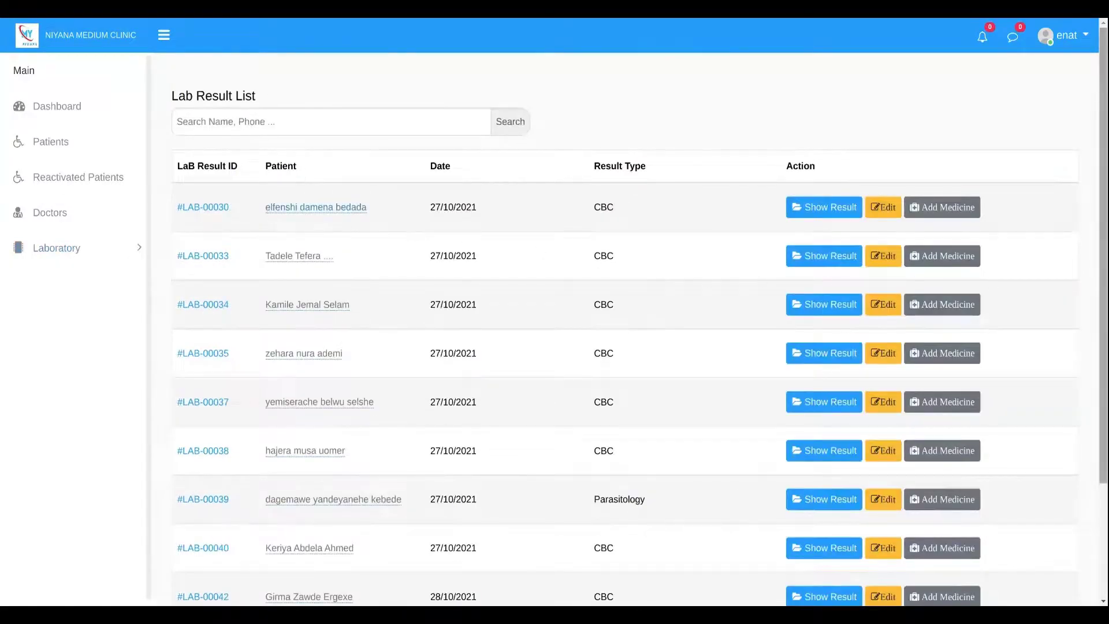
pyautogui.scroll(-3, 702, 279)
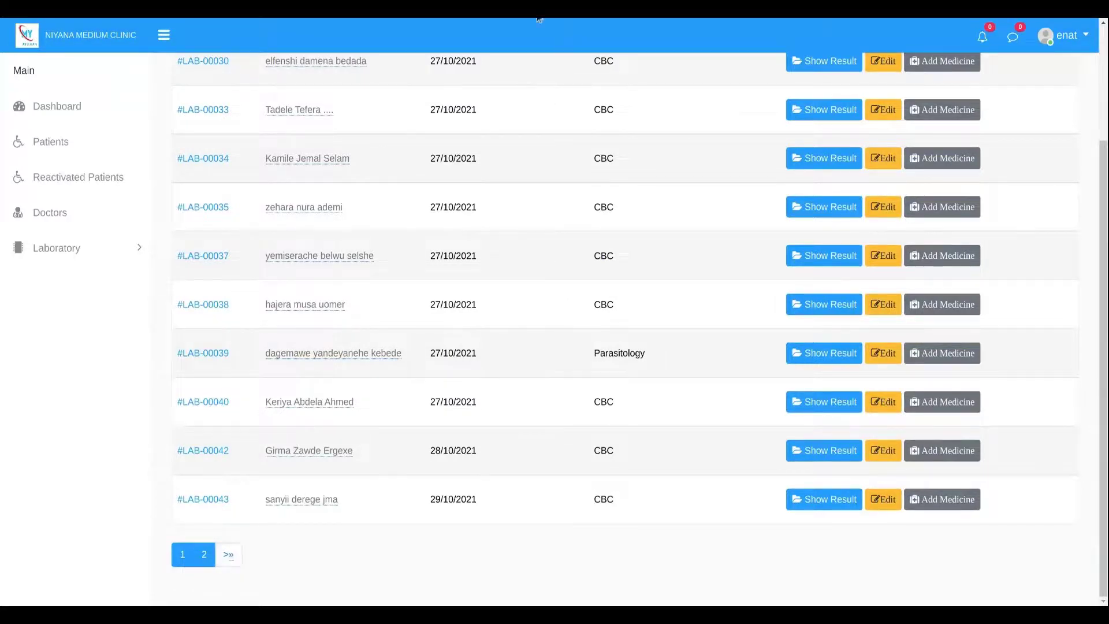
pyautogui.scroll(1, 267, 230)
pyautogui.scroll(3, 289, 240)
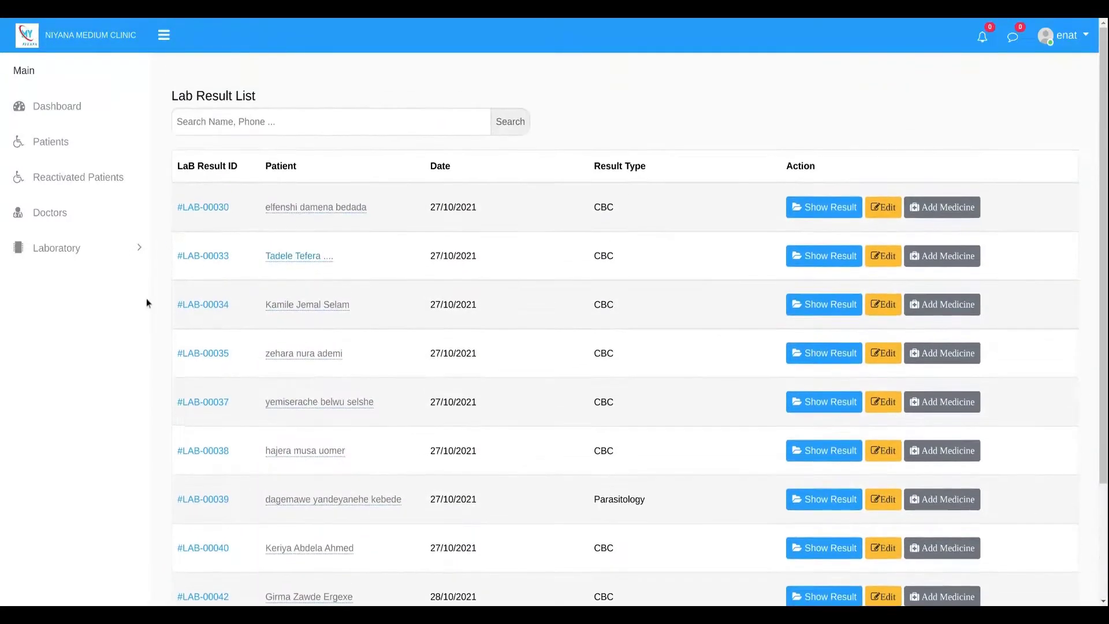
pyautogui.scroll(-3, 174, 496)
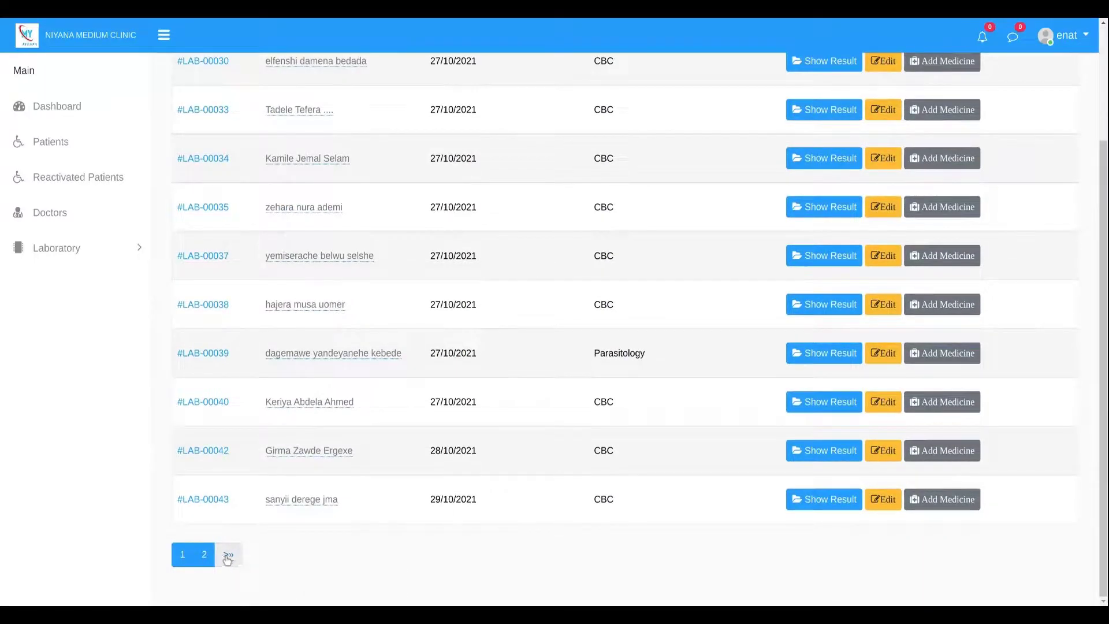
# Show page 2 of the Lab Result List to find result LAB-00046.
pyautogui.click(230, 555)
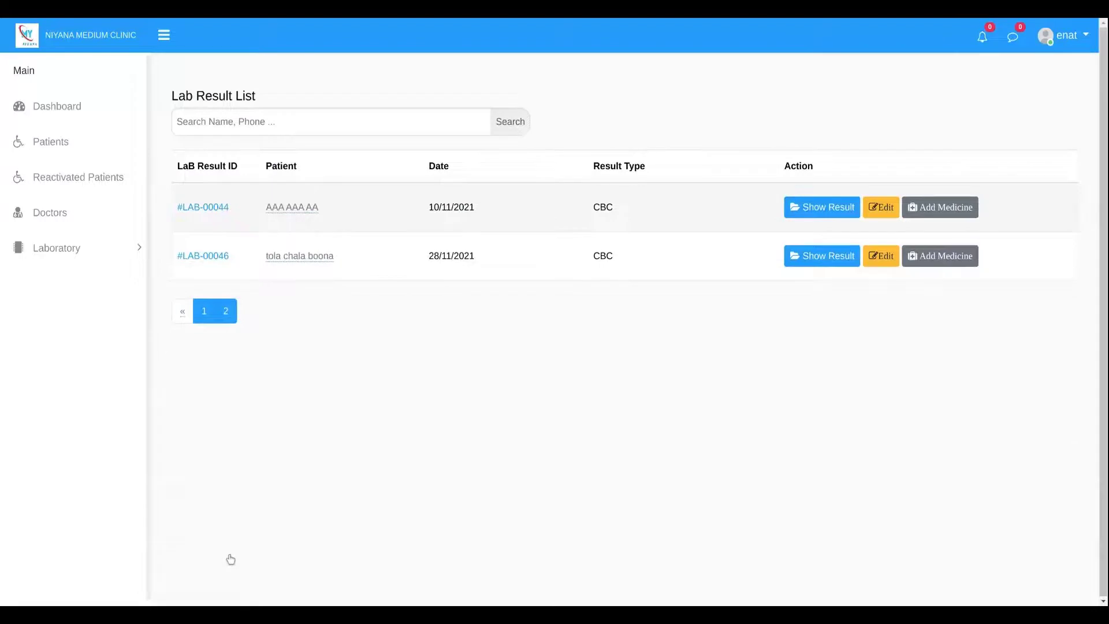